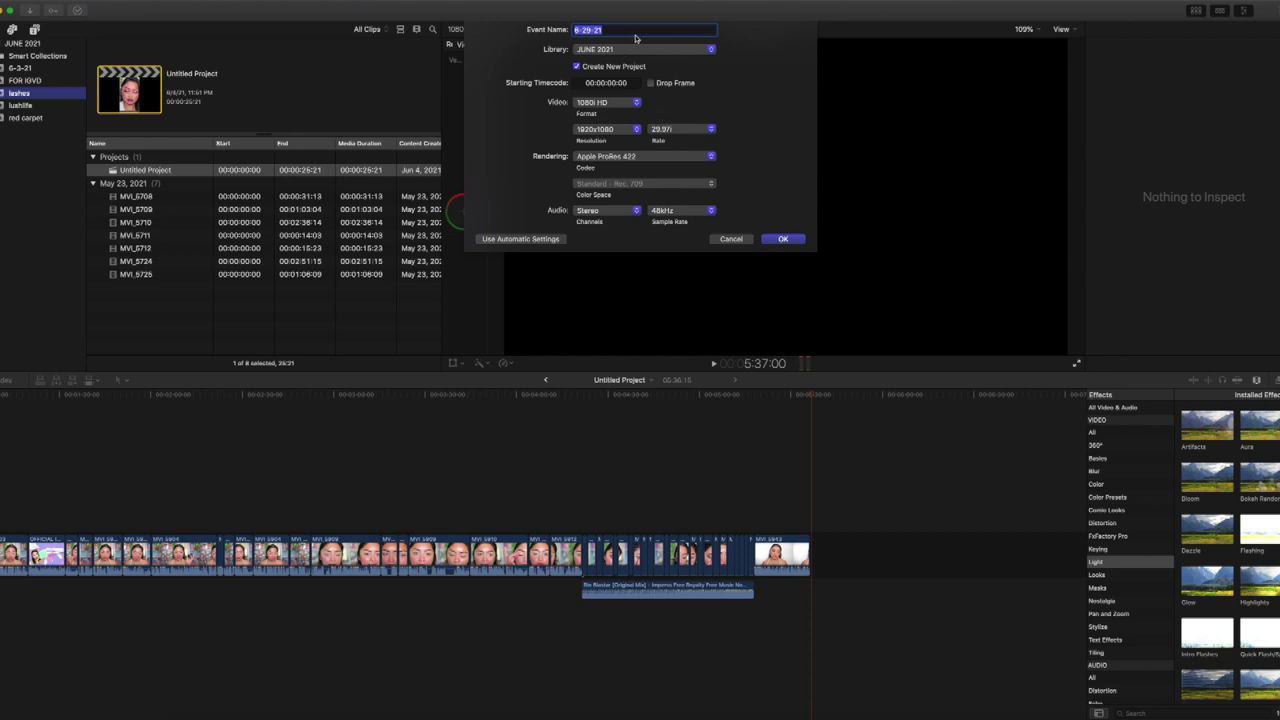
Step: Create an event named LUSH LIFE EYE TUTORIAL in the JUNE 2021 library with a new custom-format project at 1080 x 1080
type("LUSH LIFE EYE TUTORIAL")
left_click(630, 103)
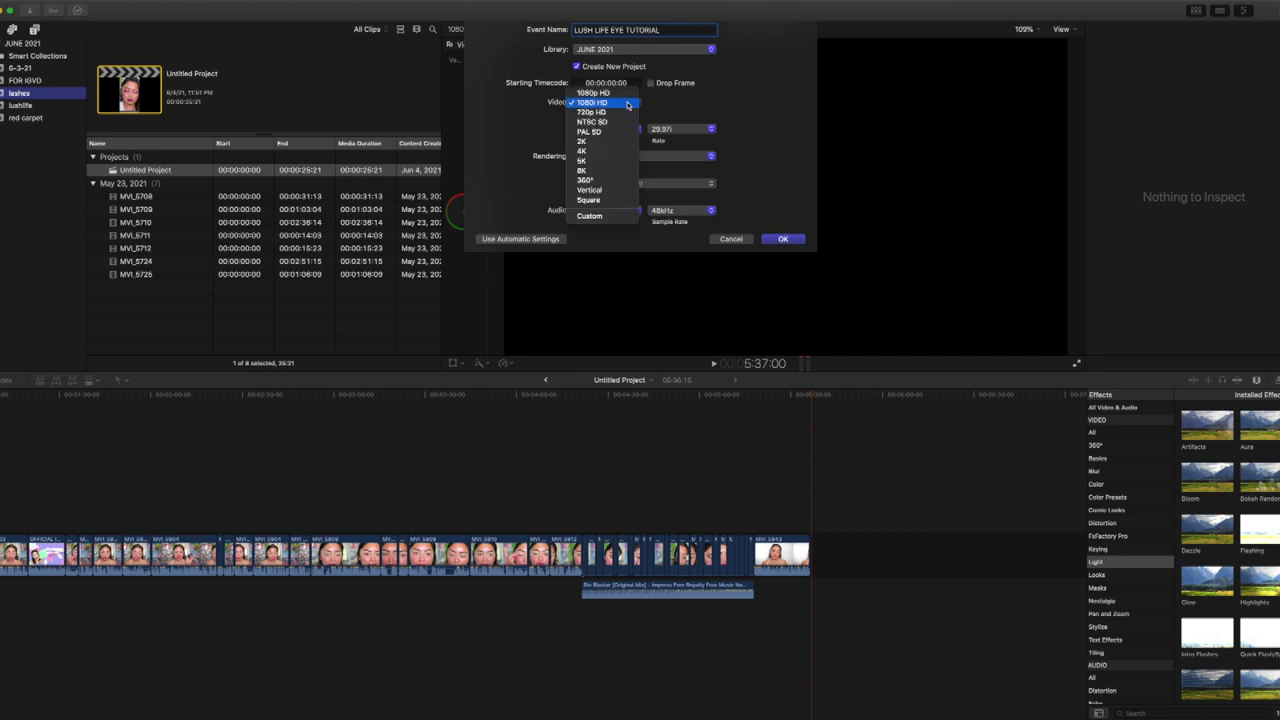
left_click(606, 217)
left_click(593, 128)
double_click(593, 128)
type("1080")
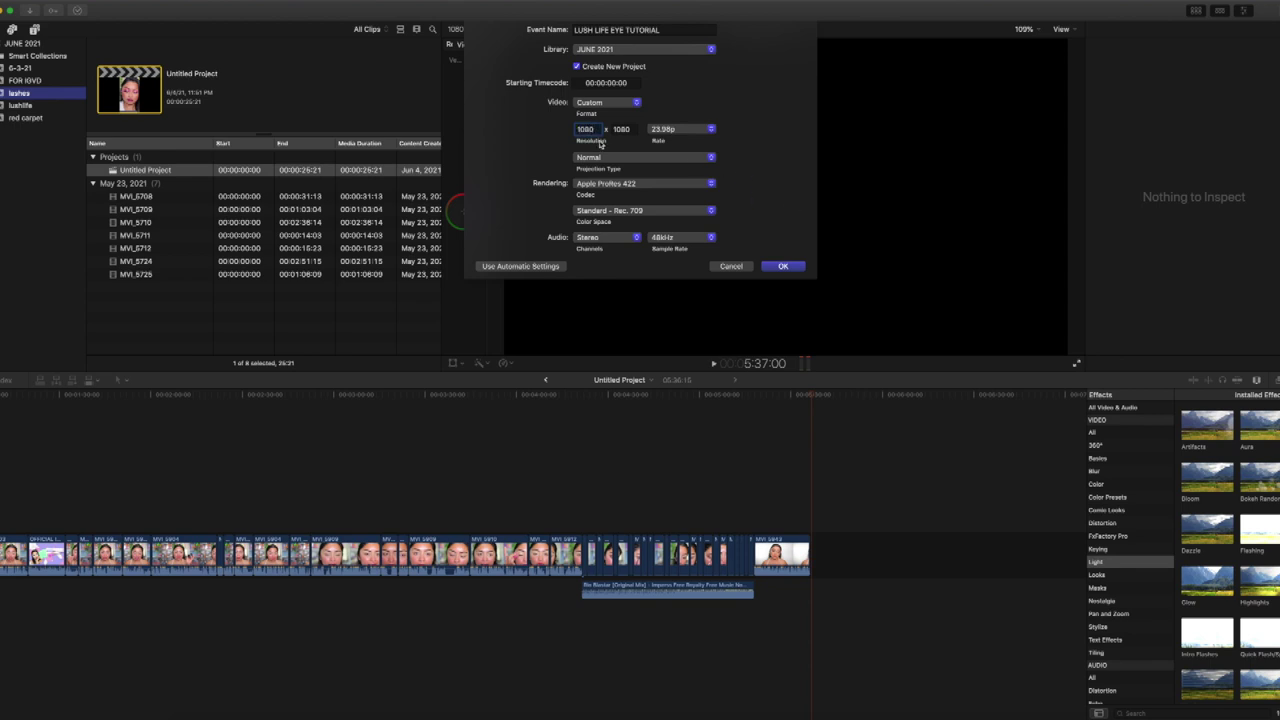
left_click(784, 267)
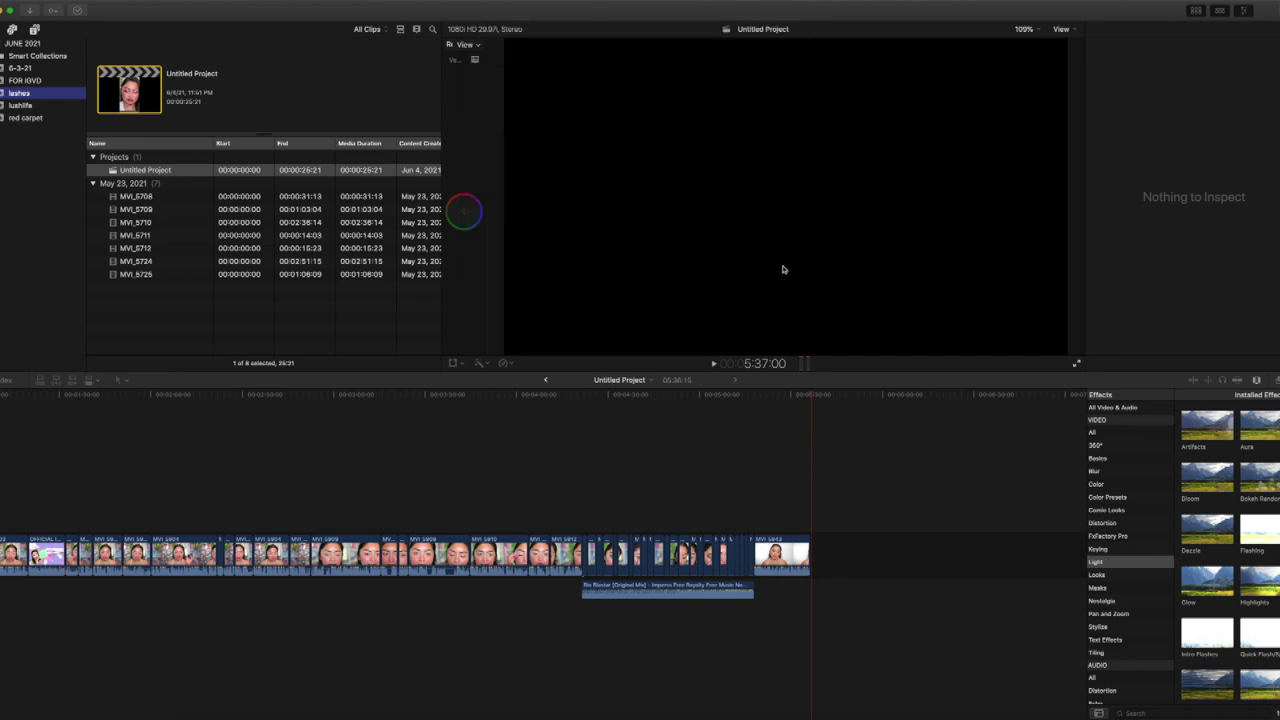
left_click(33, 106)
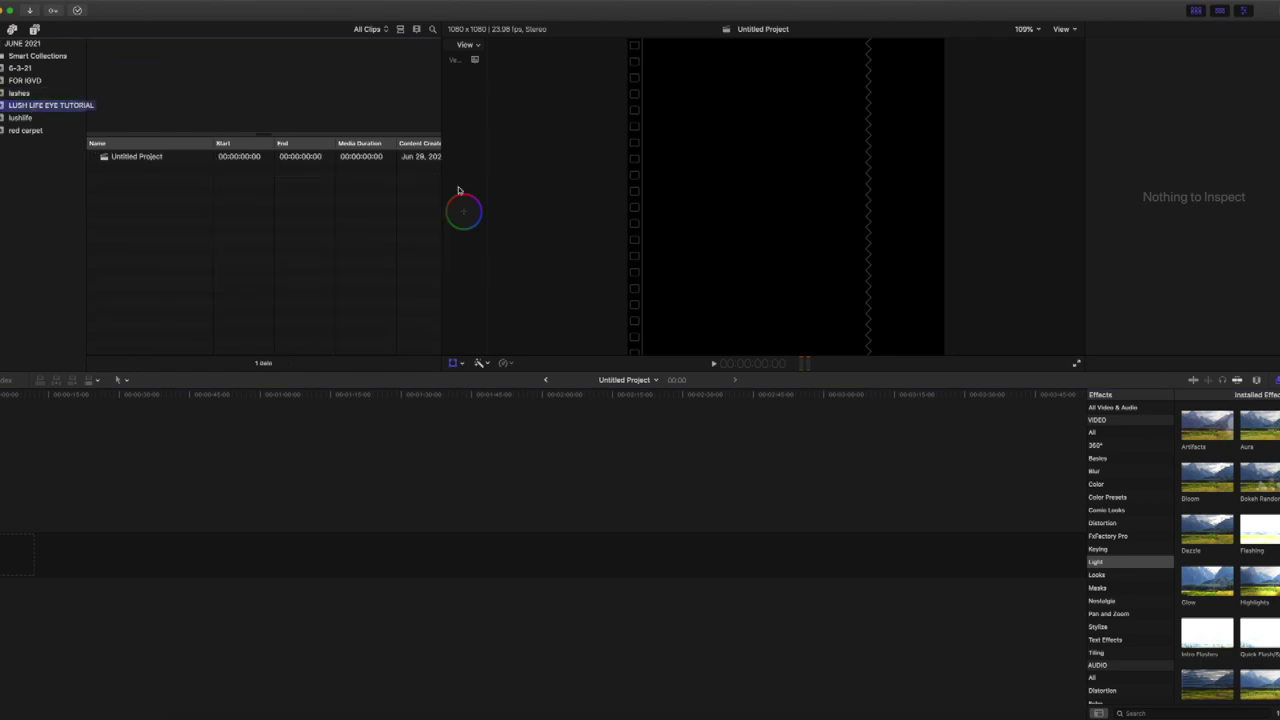
Step: Import the clips MVI_5907 to MVI_5914 from the all files folder into the LUSH LIFE EYE TUTORIAL event
key("super+Tab")
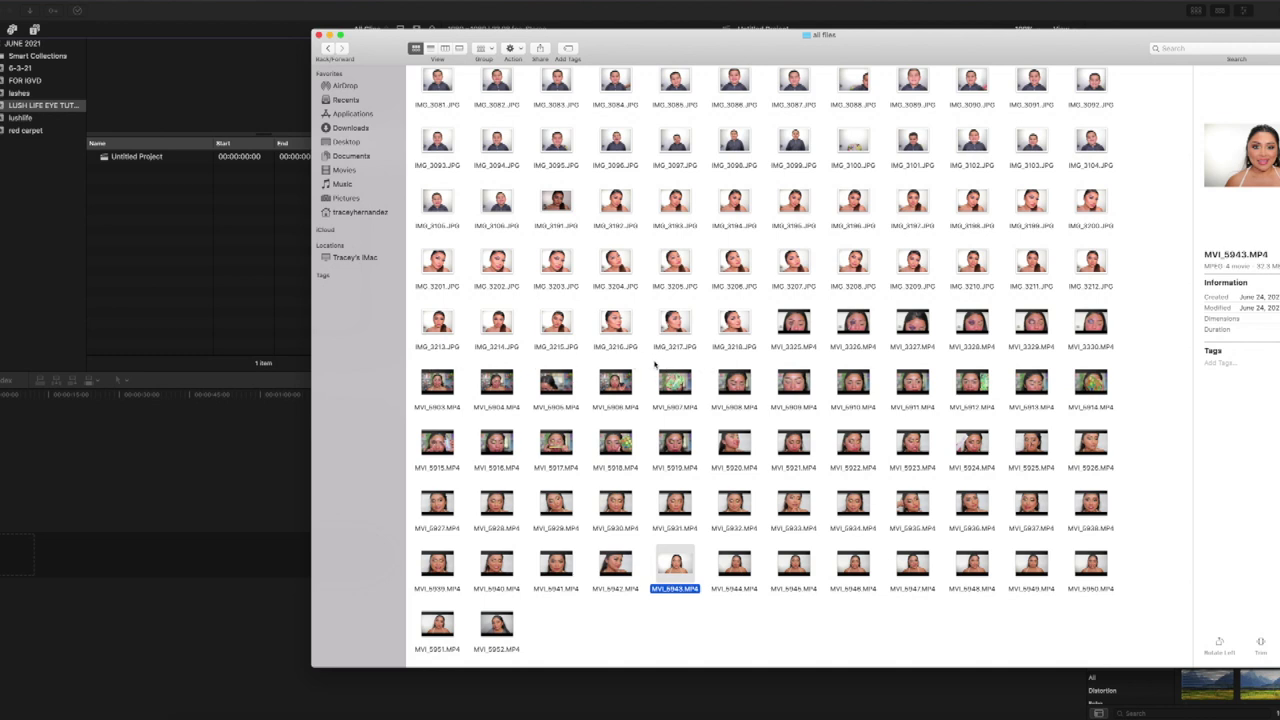
left_click_drag(660, 364, 1116, 393)
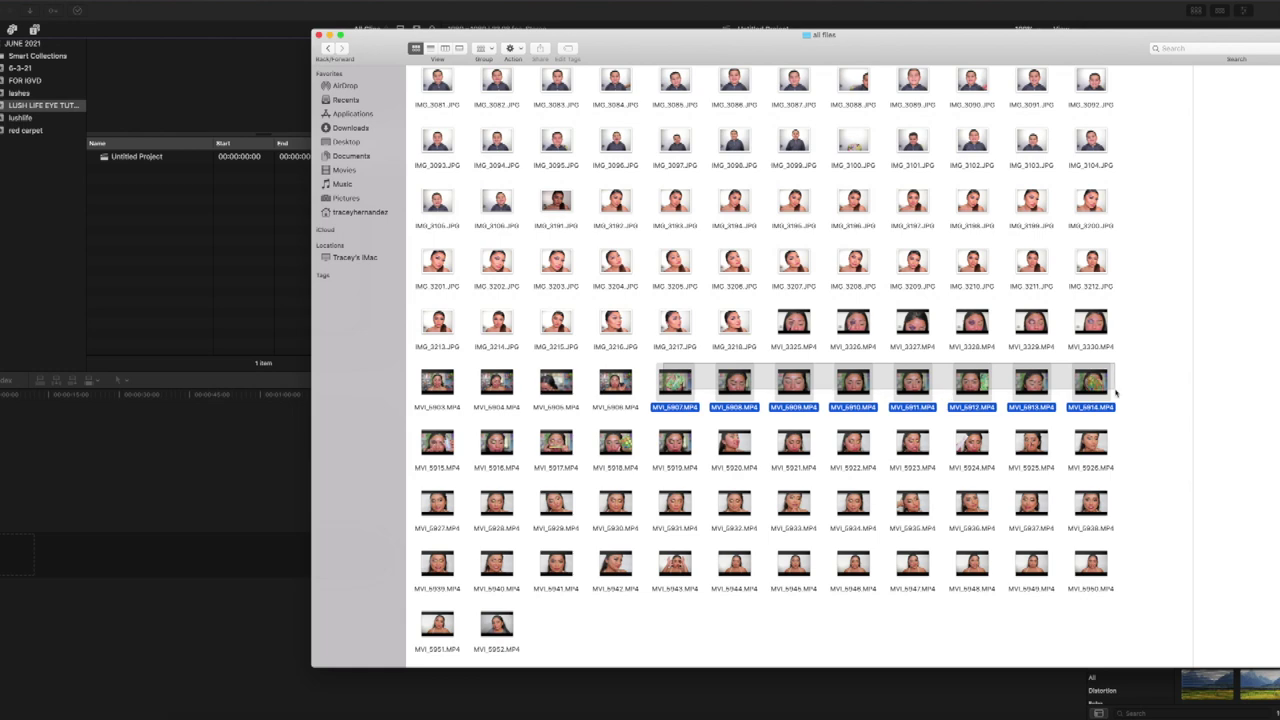
left_click_drag(675, 382, 194, 278)
left_click(308, 480)
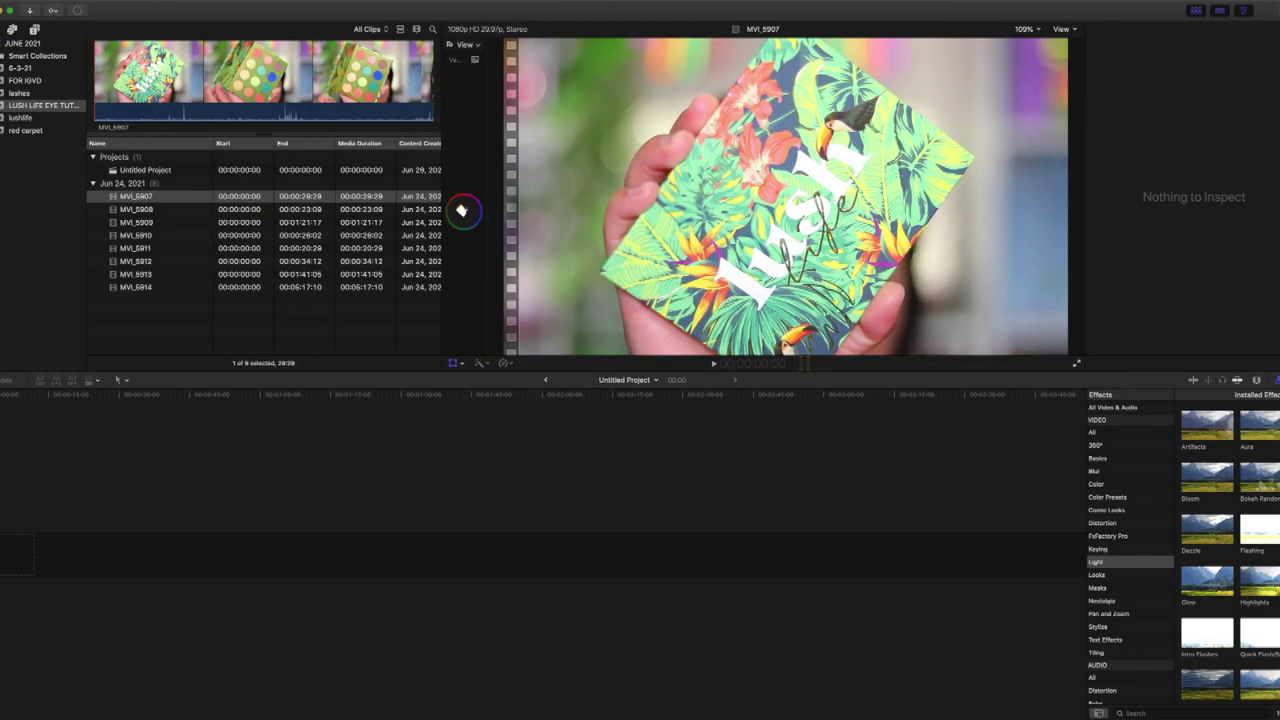
Step: Import the clips MVI_5915 to MVI_5919 and MVI_5934 from the all files folder into the same event
key("super+Tab")
left_click_drag(421, 428, 271, 323)
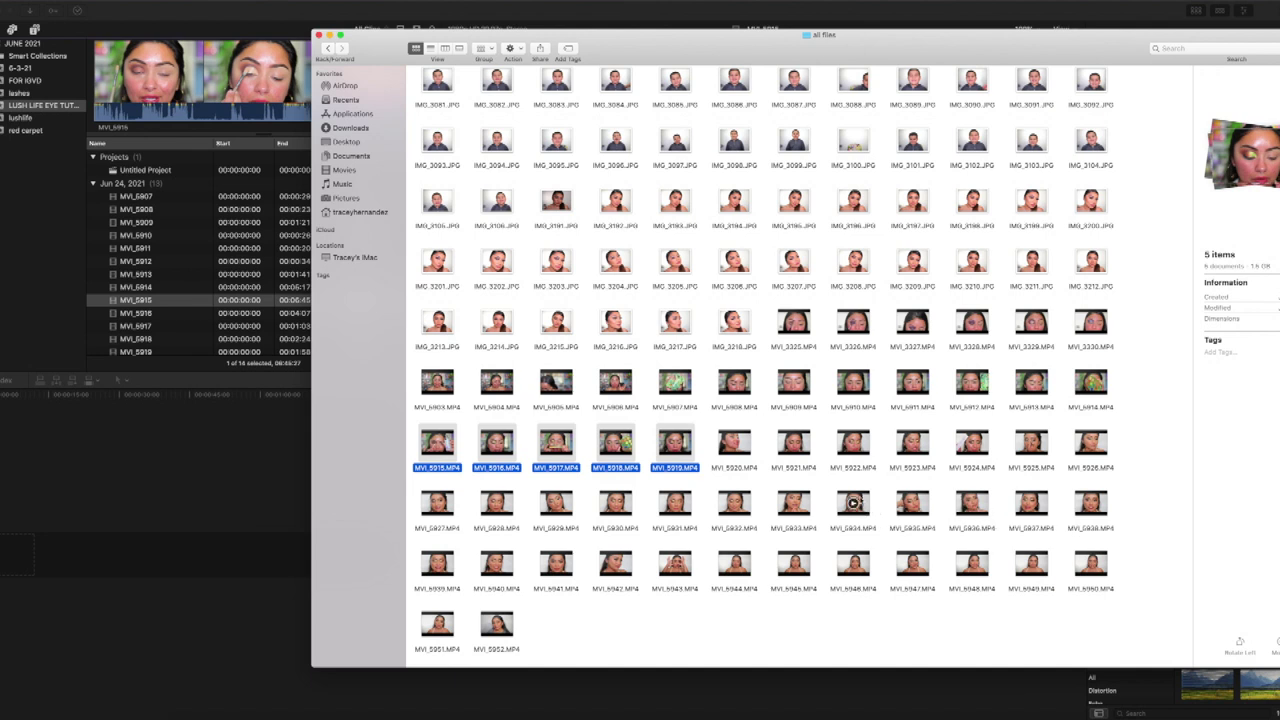
left_click_drag(853, 502, 262, 333)
left_click(262, 333)
Step: Append all the imported clips, MVI_5907 to MVI_5919 and MVI_5934, to the project timeline
left_click(208, 182)
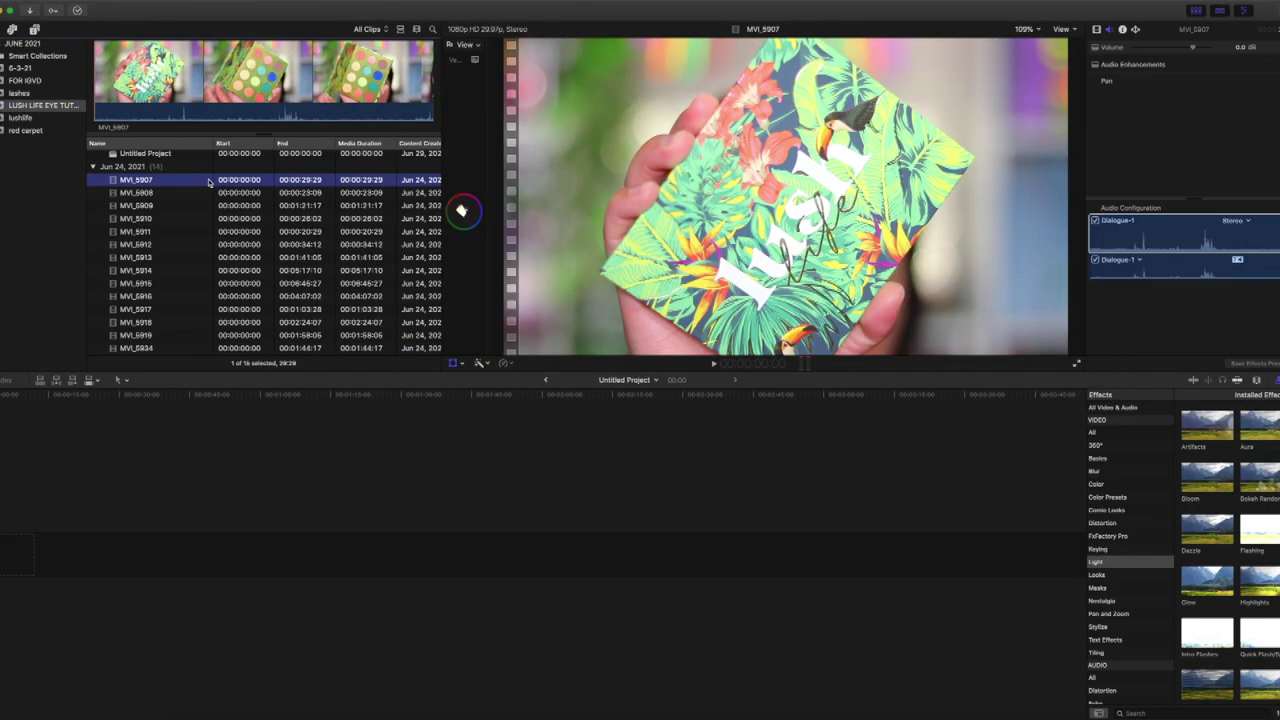
key("shift+Down")
key("shift+Down")
key("shift+Down")
key("shift+Down")
key("shift+Down")
key("shift+Down")
key("shift+Down")
key("shift+Down")
key("shift+Down")
key("shift+Down")
key("shift+Down")
key("shift+Down")
key("shift+Down")
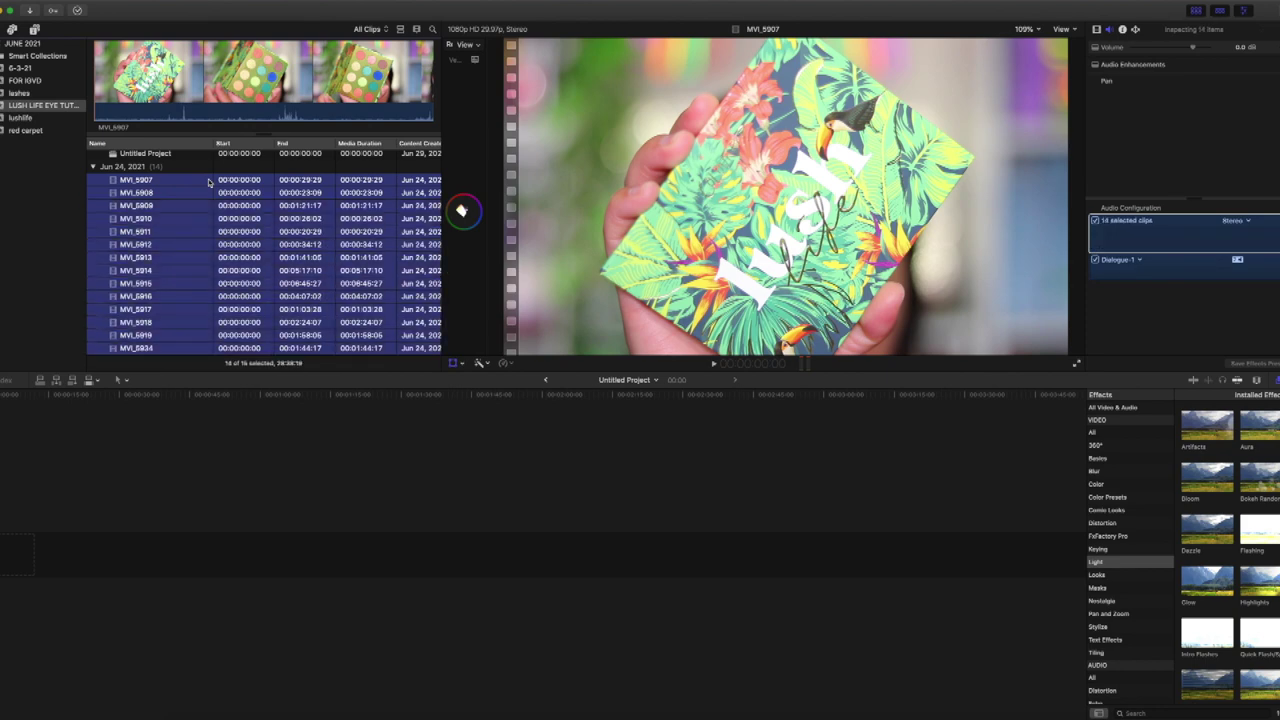
key("e")
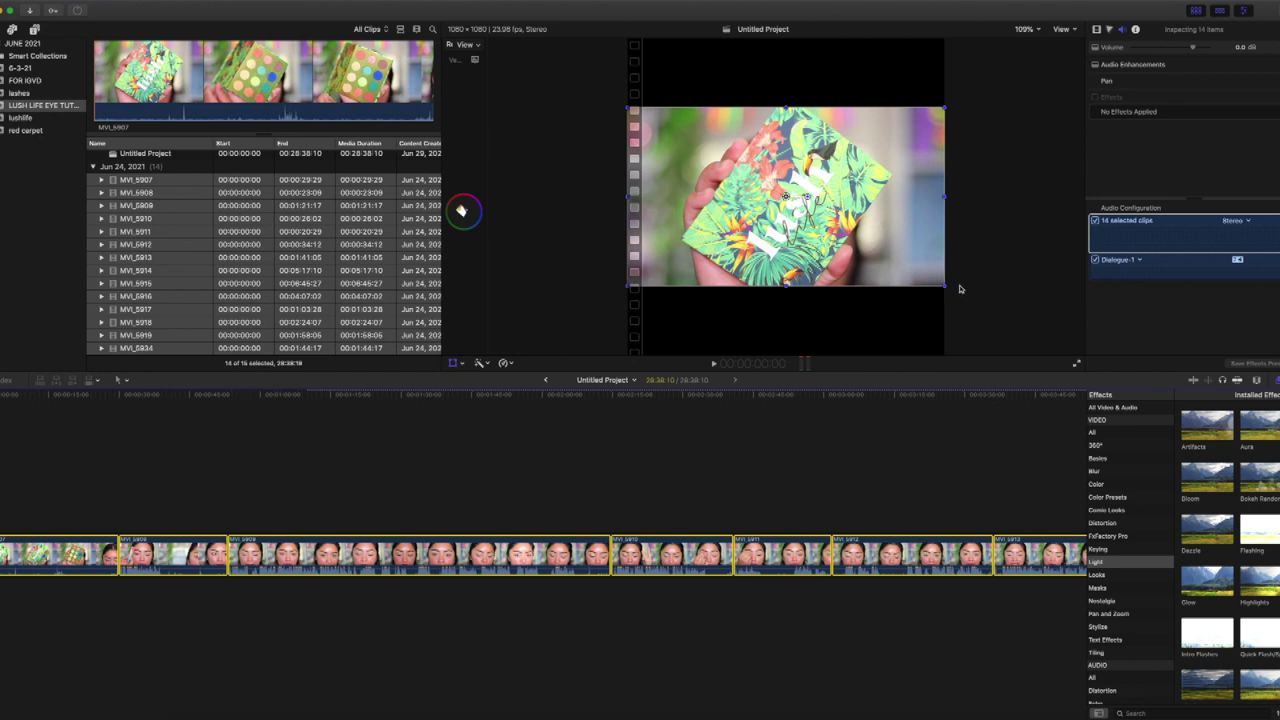
Step: Scale all the timeline clips to 178% to fill the square frame and lower their volume to silence
left_click_drag(943, 287, 1000, 357)
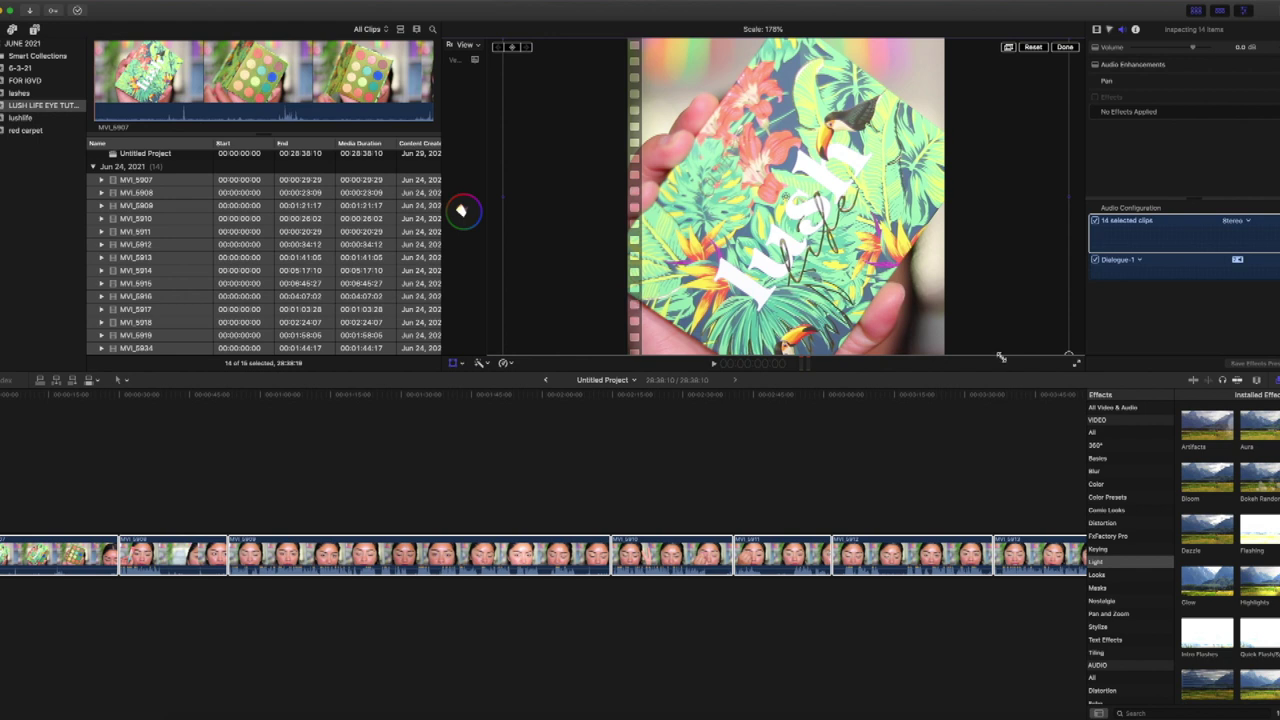
left_click(1065, 47)
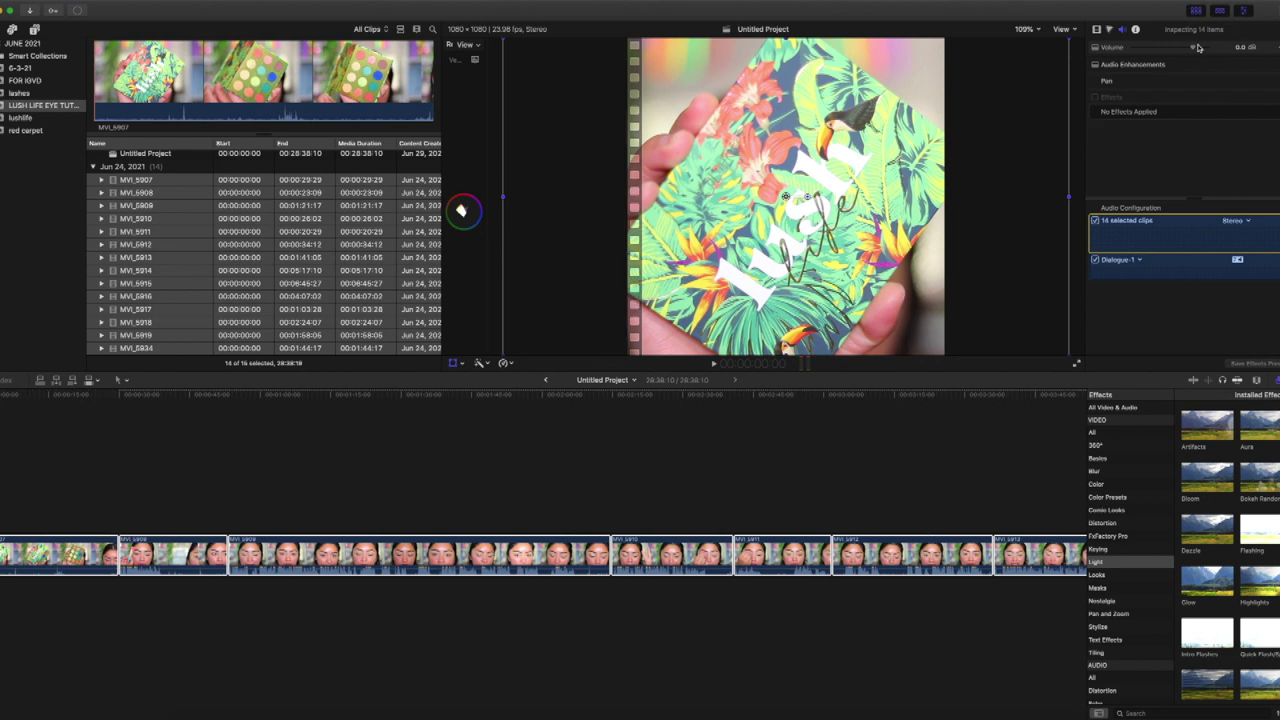
left_click_drag(1193, 47, 1083, 47)
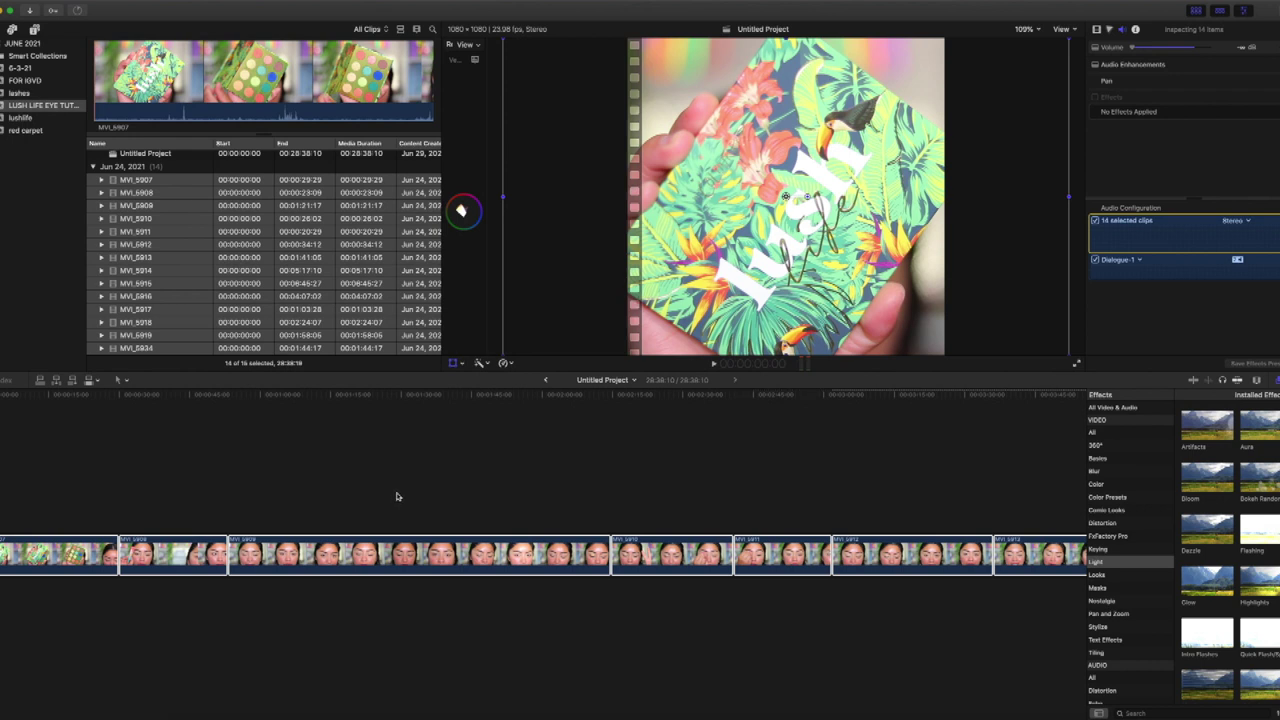
Step: Trim the first 8:14 off MVI_5907 and cut out its section between 1:07 and 10:13 on the timeline
left_click(12, 517)
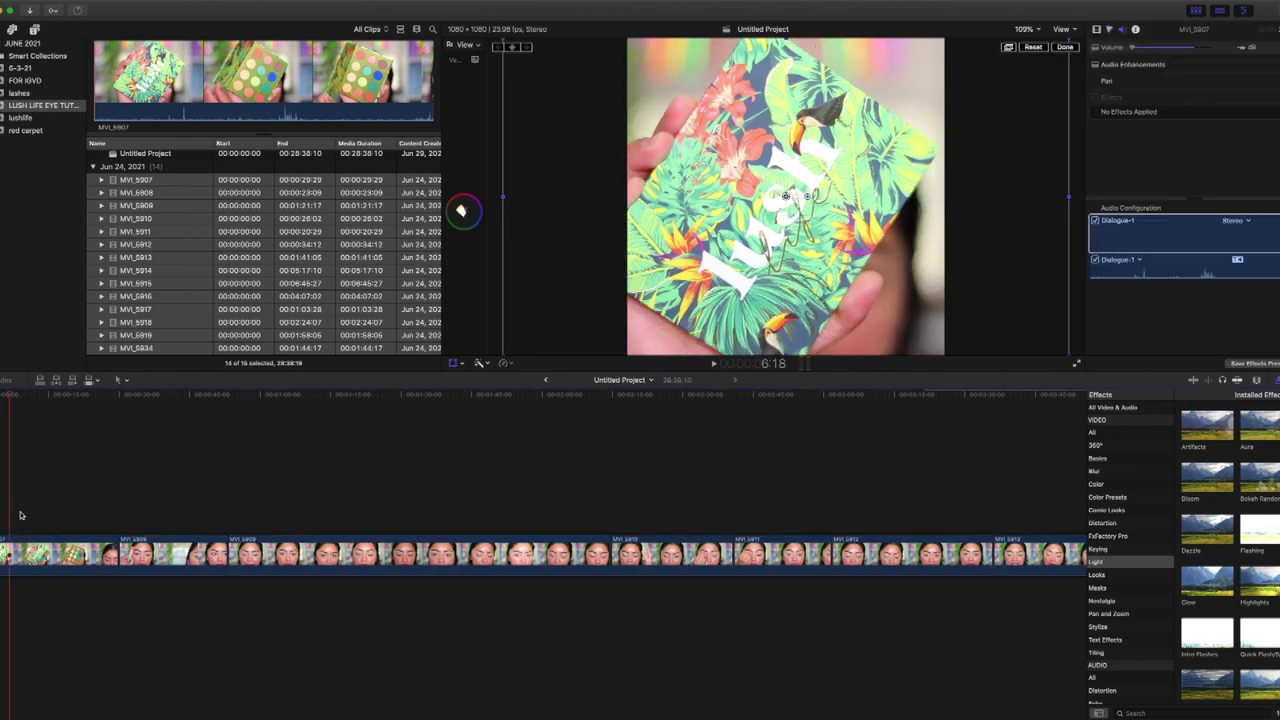
key("space")
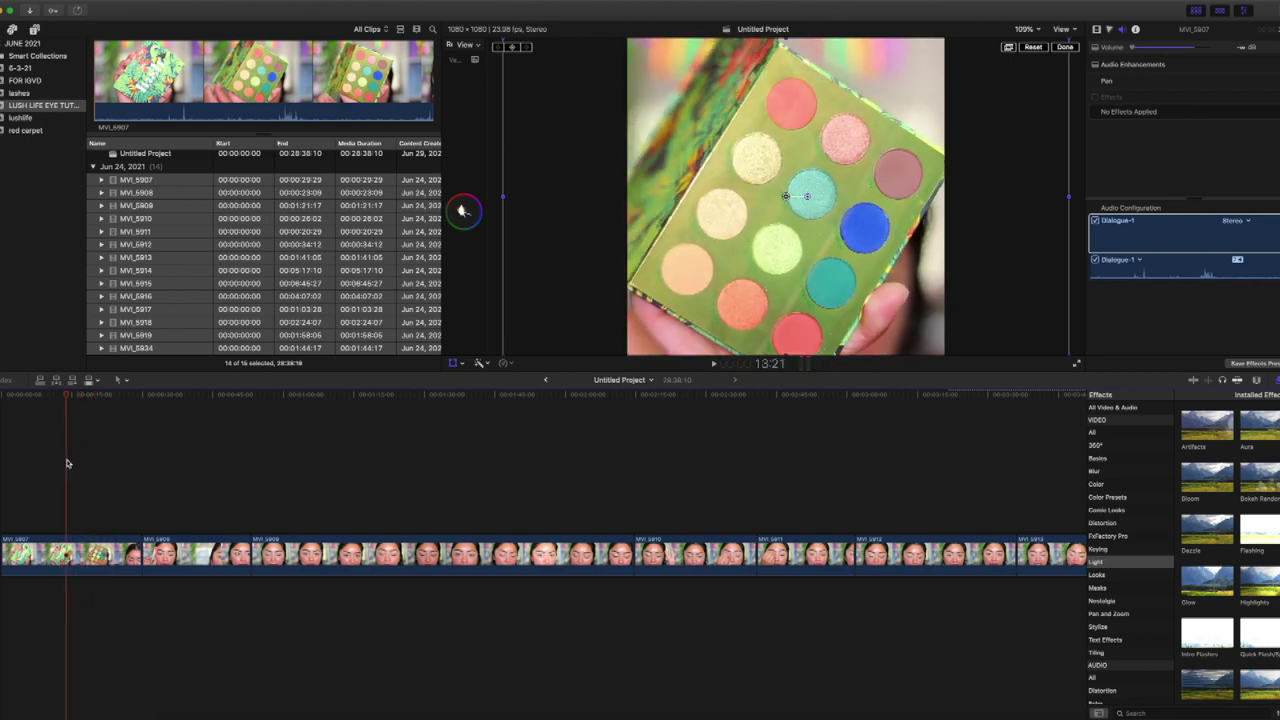
left_click(76, 560)
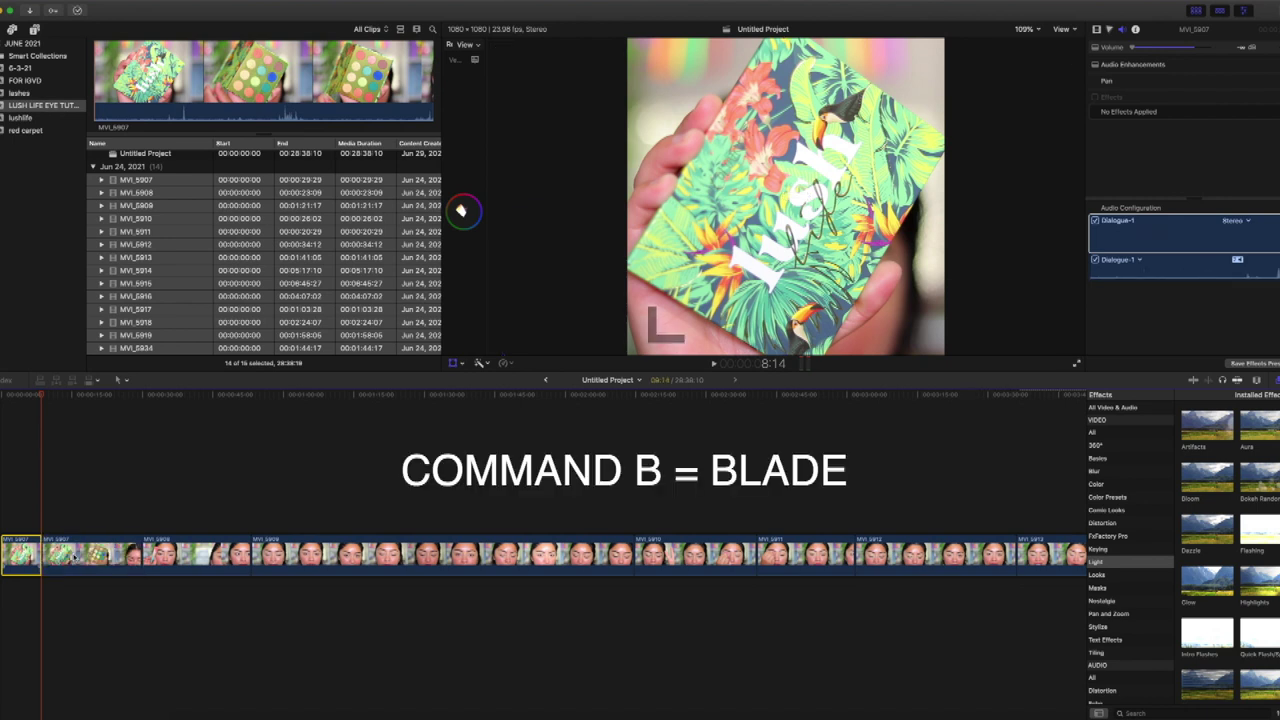
key("Delete")
key("super+z")
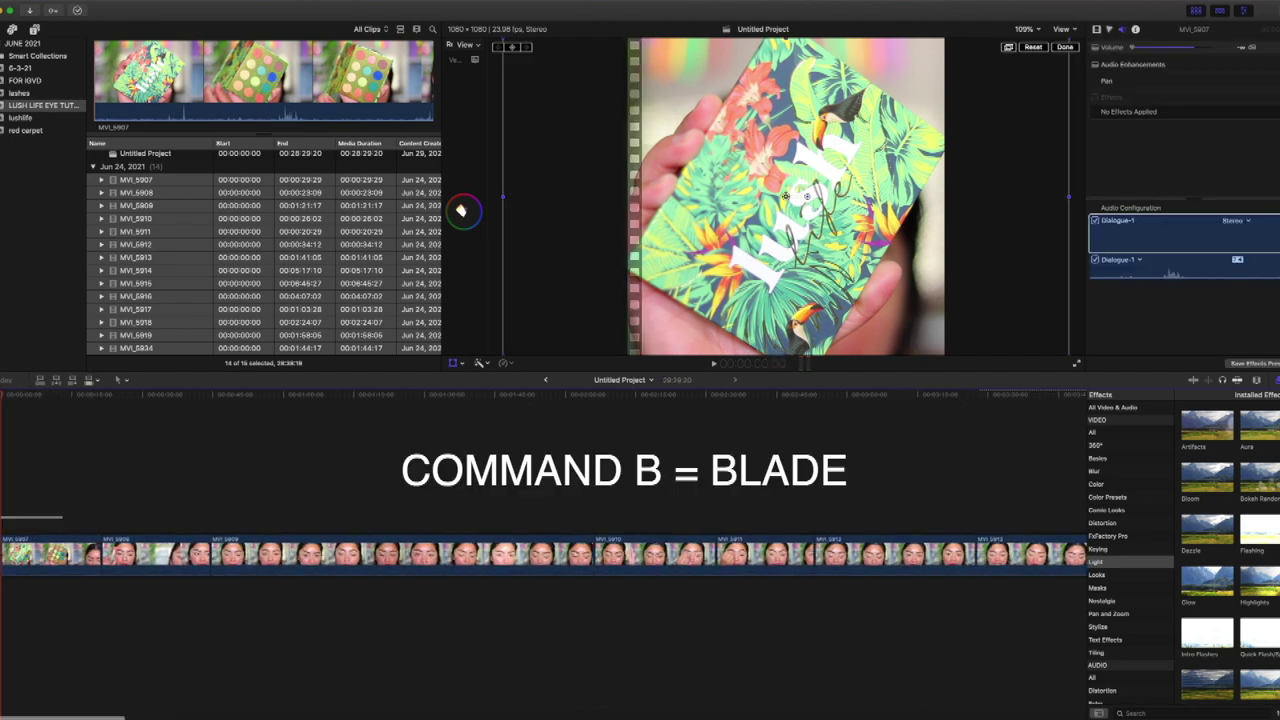
key("super+b")
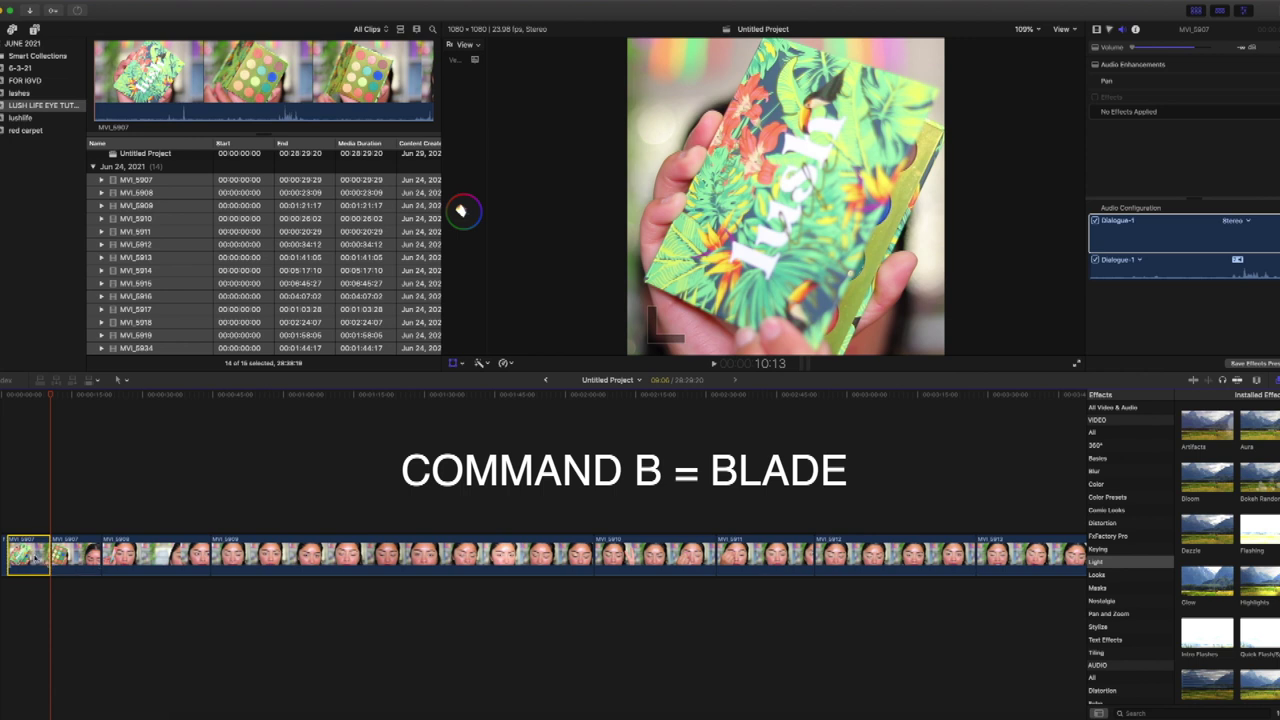
key("super+x")
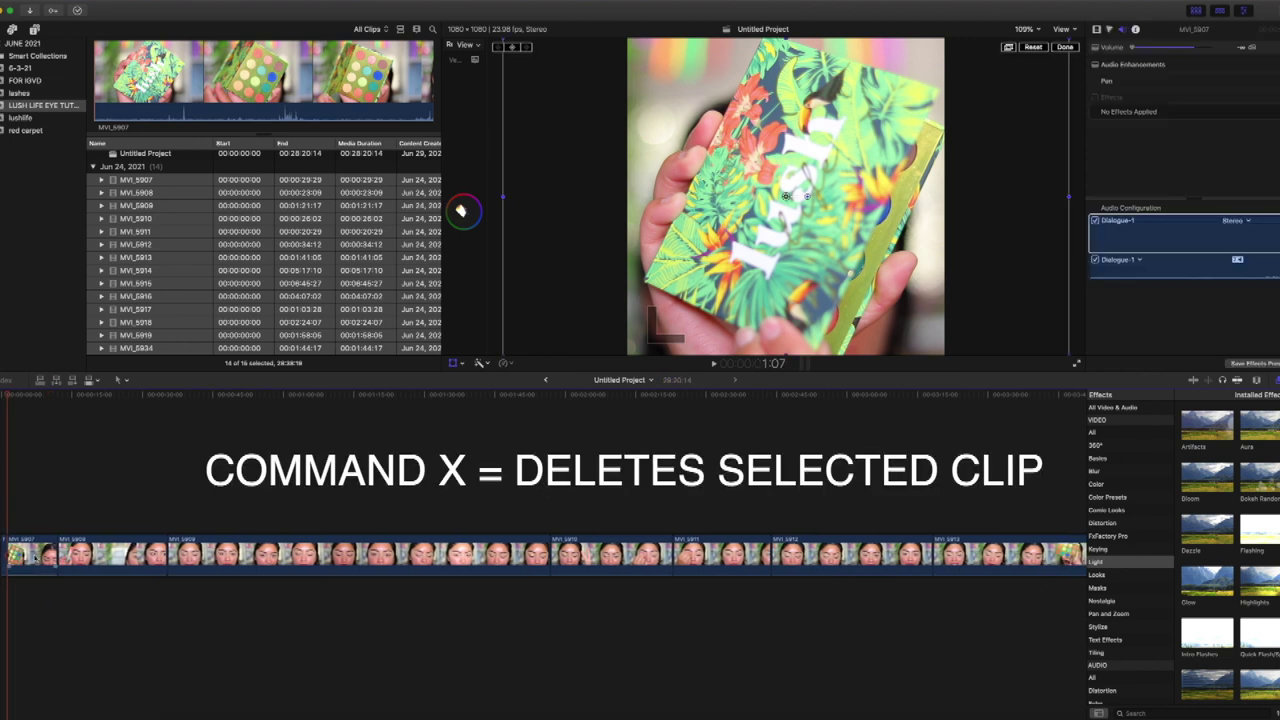
Step: Split the open-palette part of MVI_5907 at 3:02 and delete the rest of that clip
left_click(35, 557)
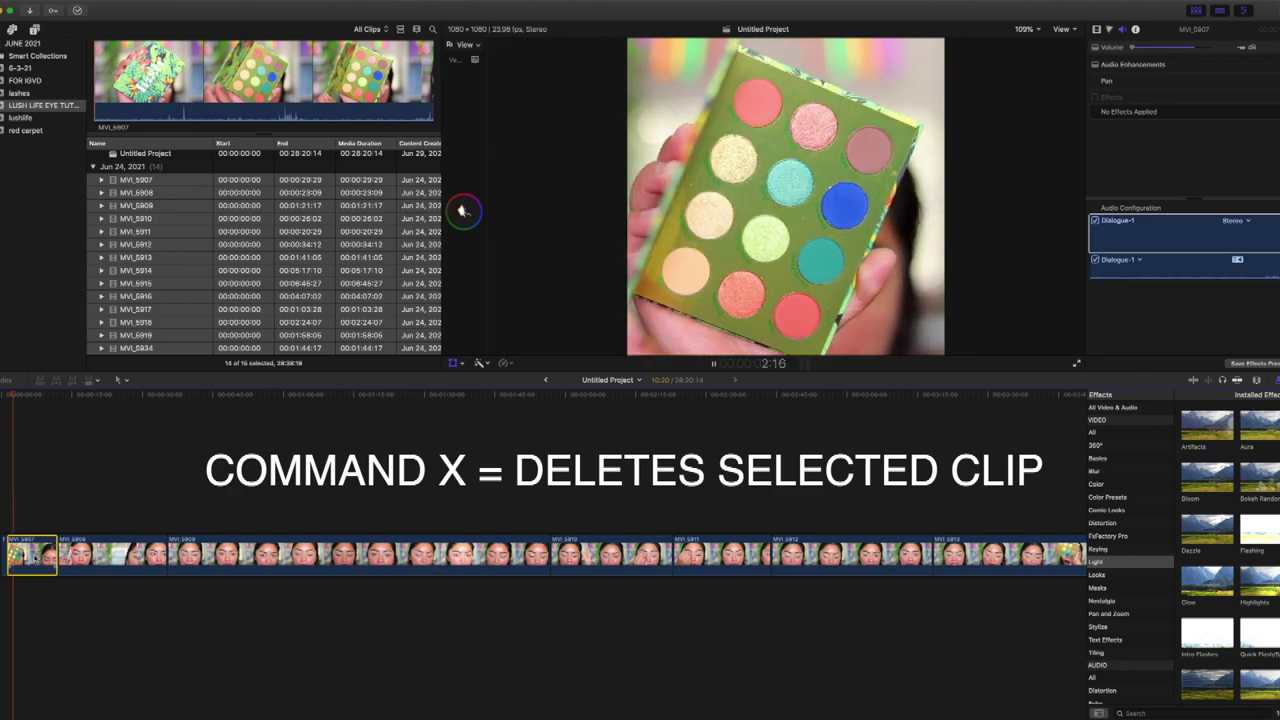
key("space")
key("shift+t")
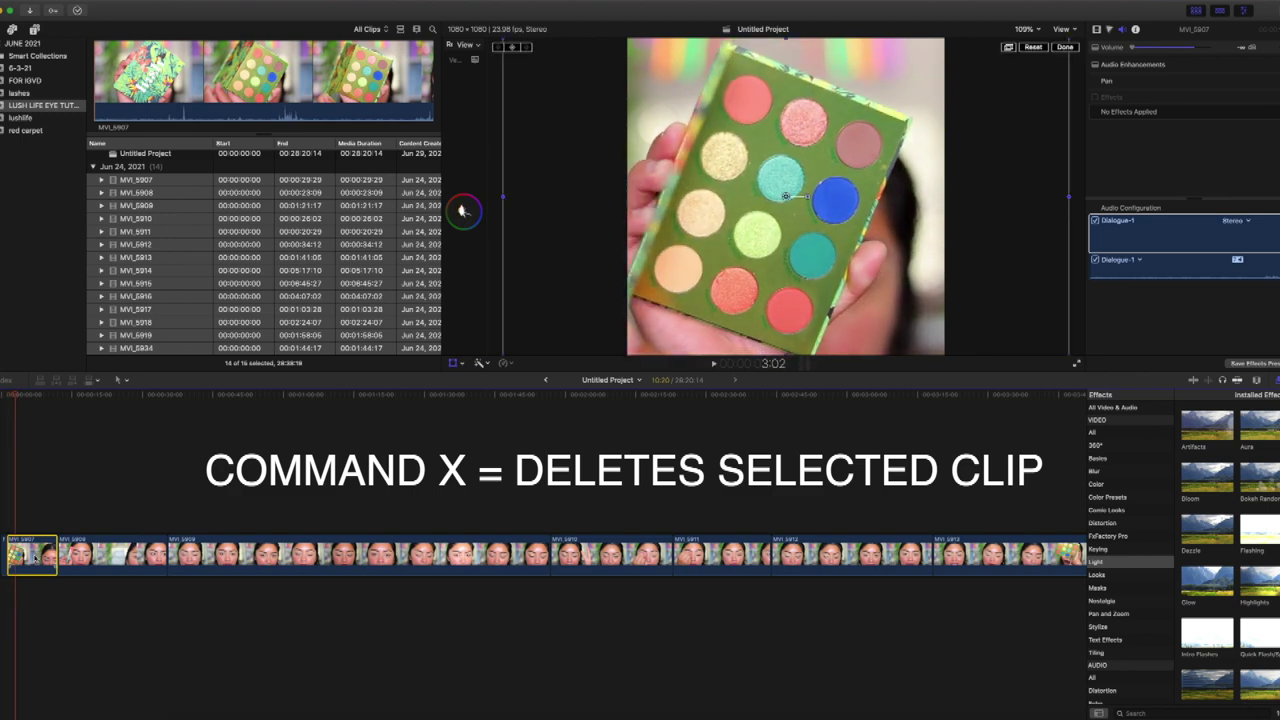
key("super+b")
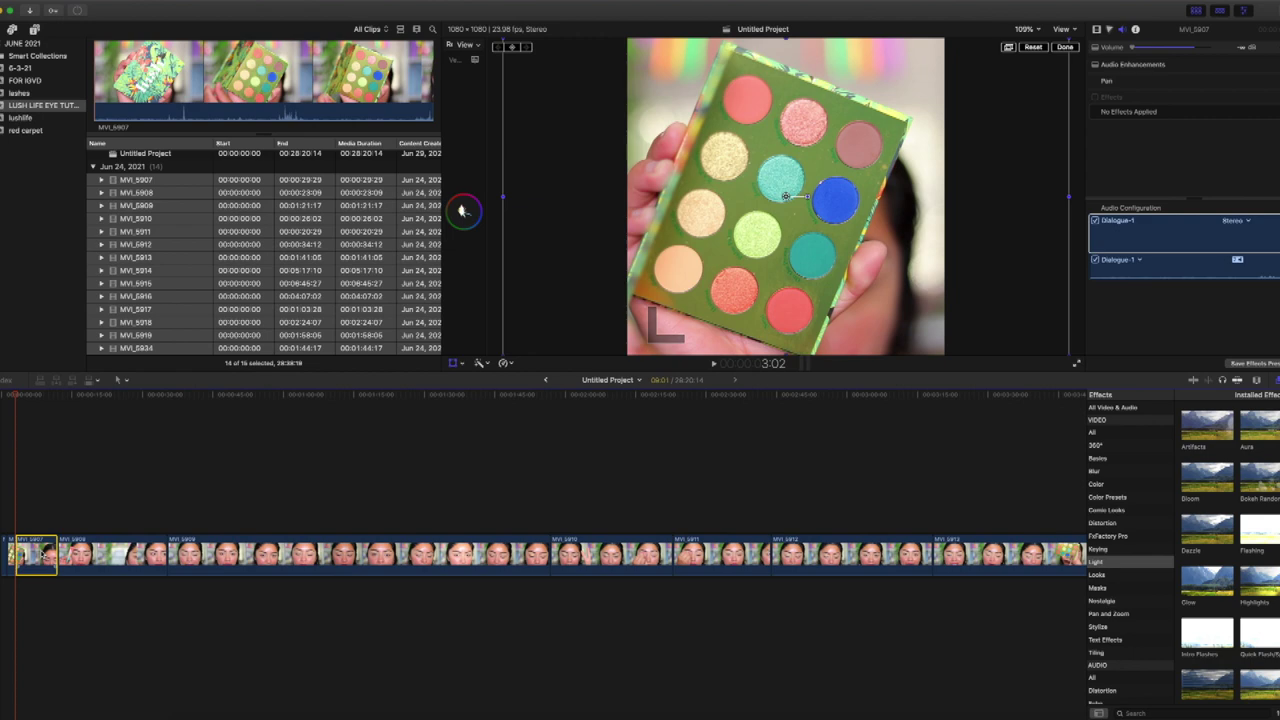
key("Delete")
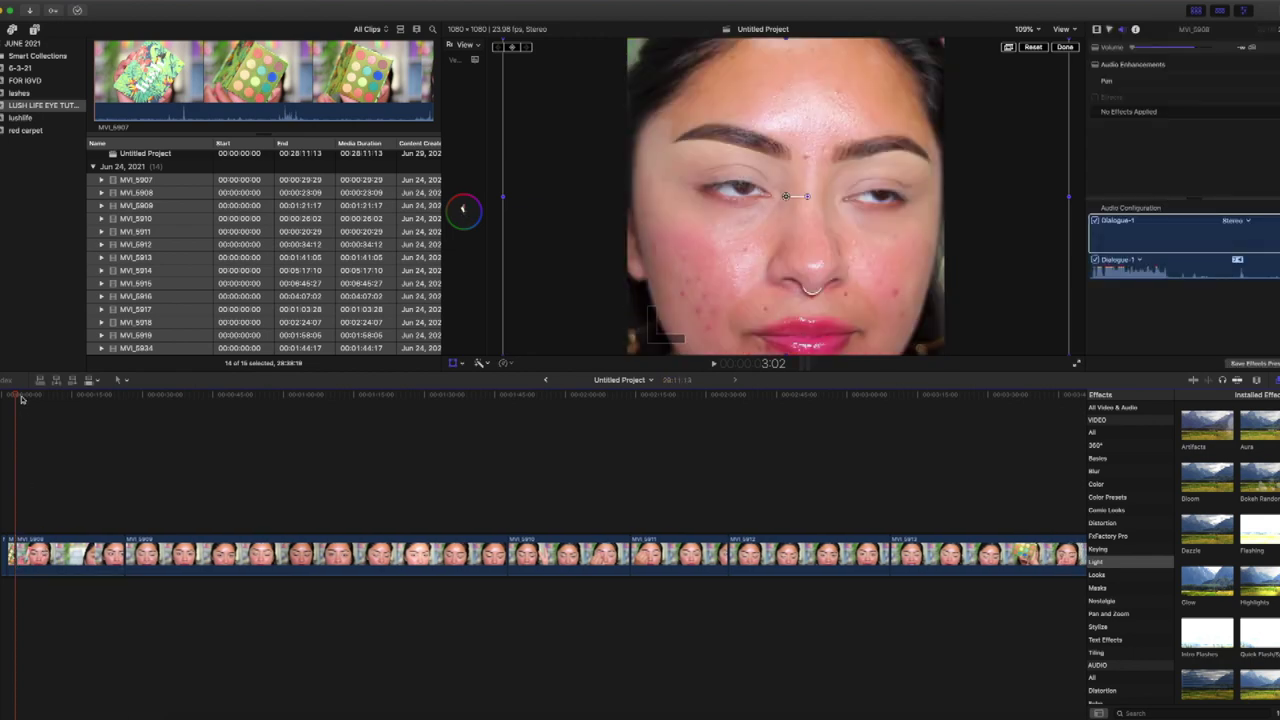
Step: Split MVI_5913 at 3:36:04, where the brush touches the palette, and delete its first part and the clips MVI_5908 to MVI_5912
left_click_drag(22, 398, 1017, 585)
left_click(1020, 561)
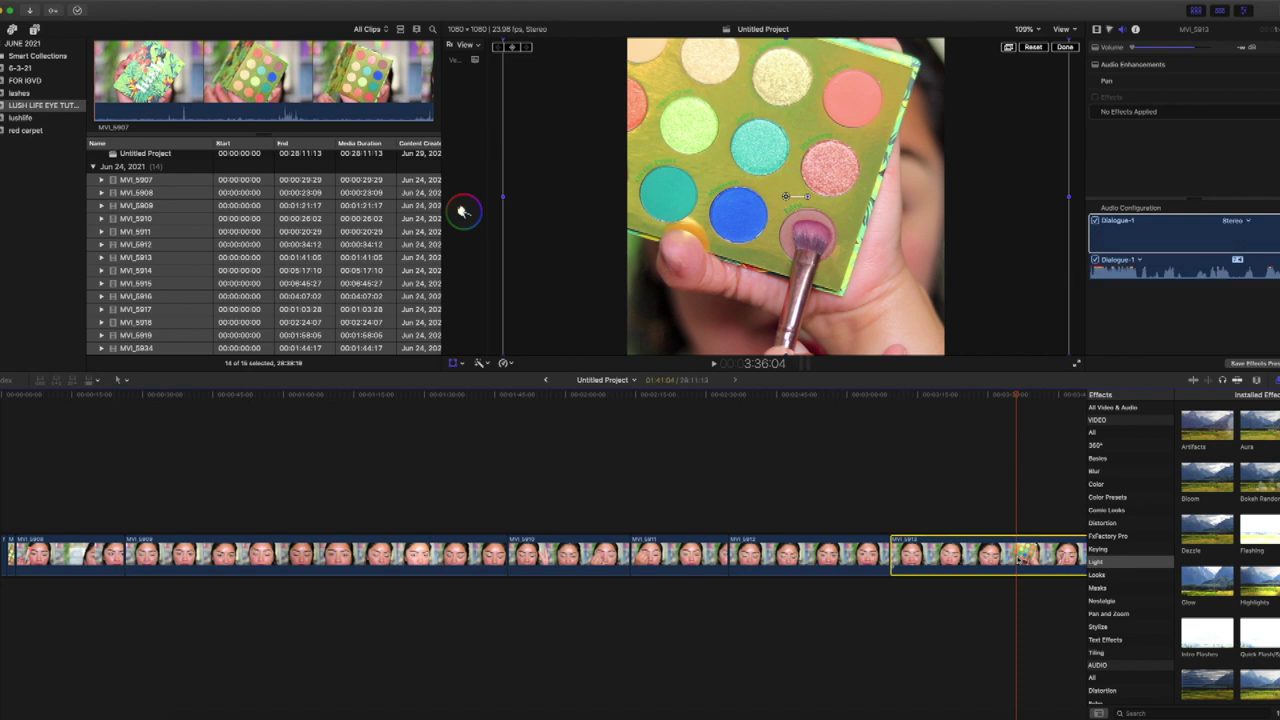
key("super+b")
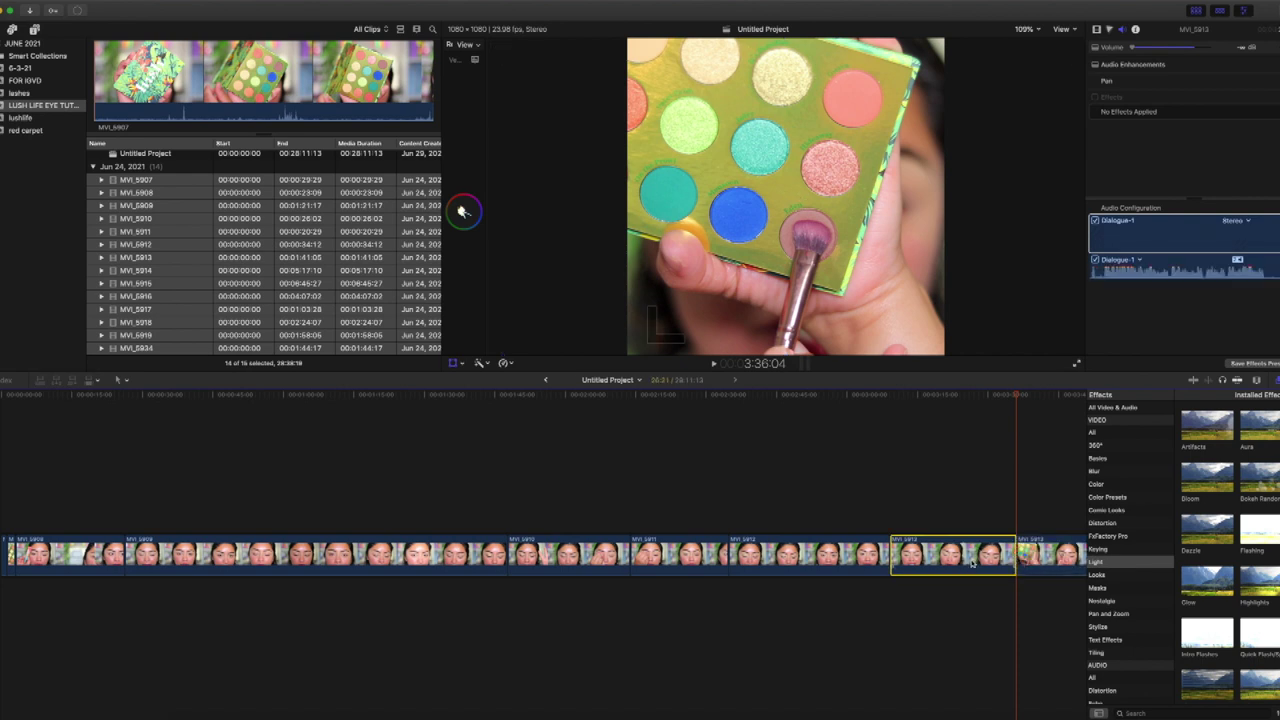
key("Delete")
left_click_drag(830, 532, 66, 552)
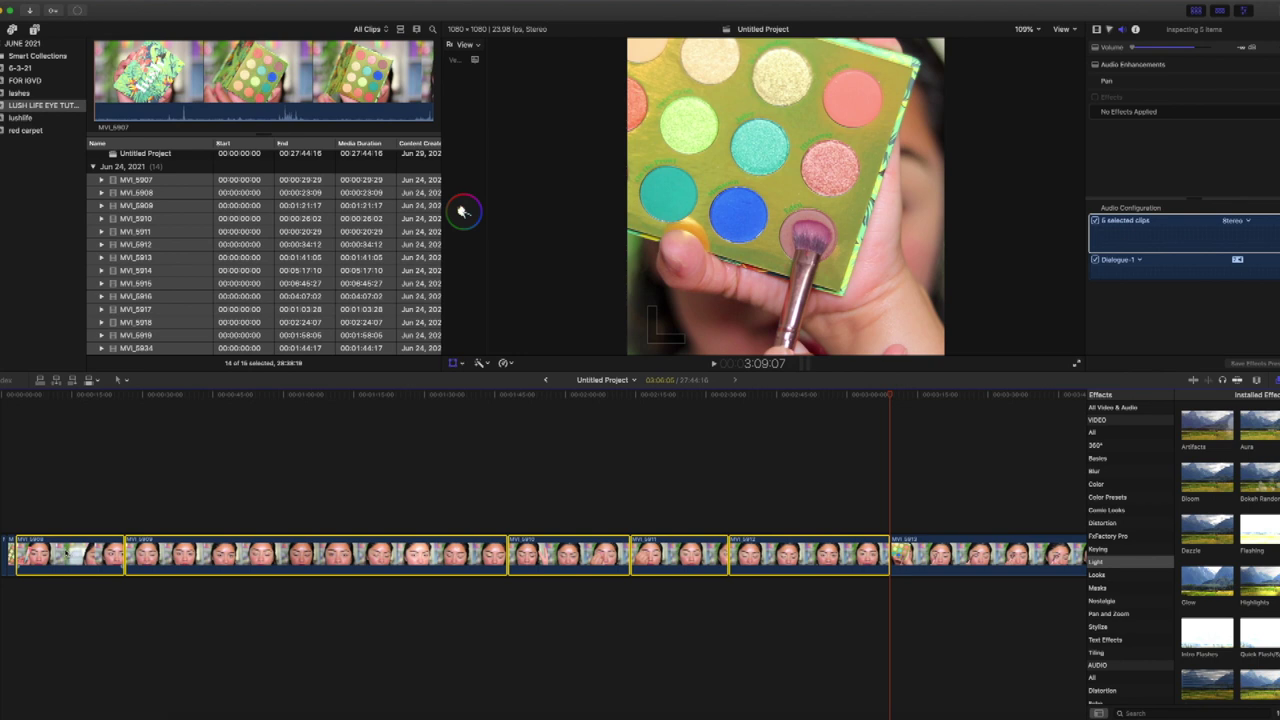
key("Delete")
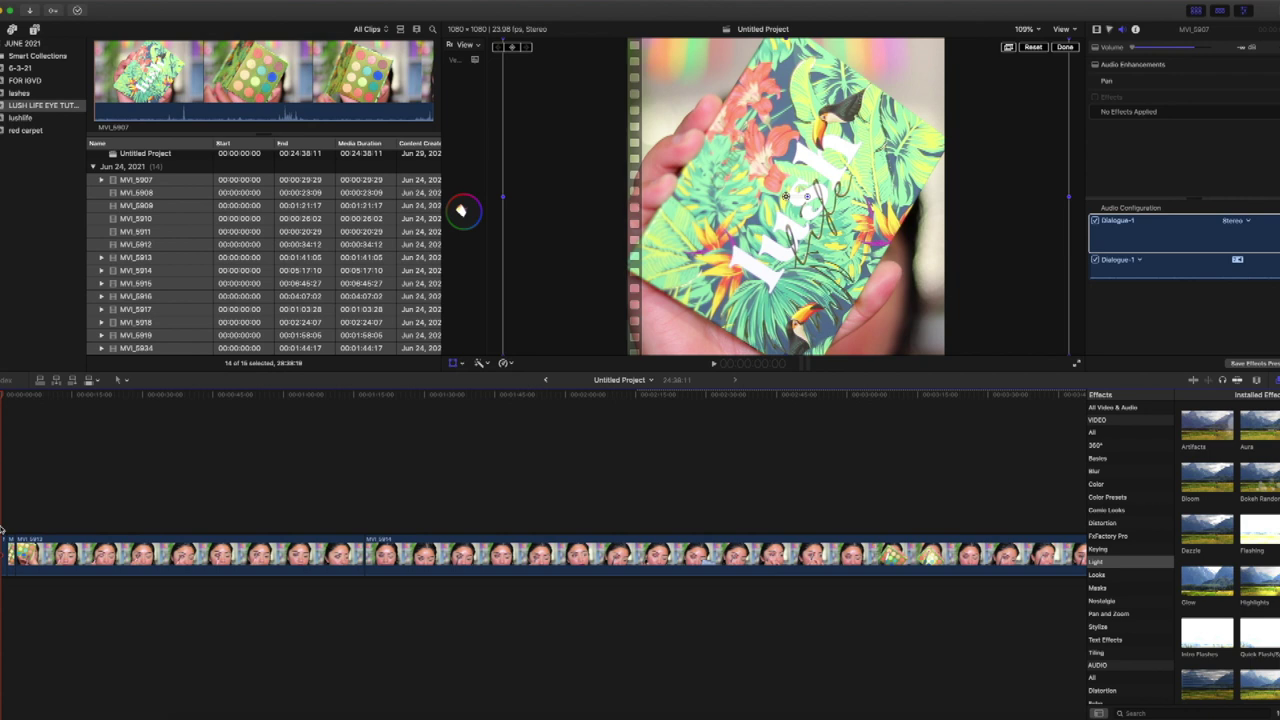
Step: Split MVI_5913 at 4:08 and delete the makeup application section that directly follows the cut
key("super+equal")
key("super+equal")
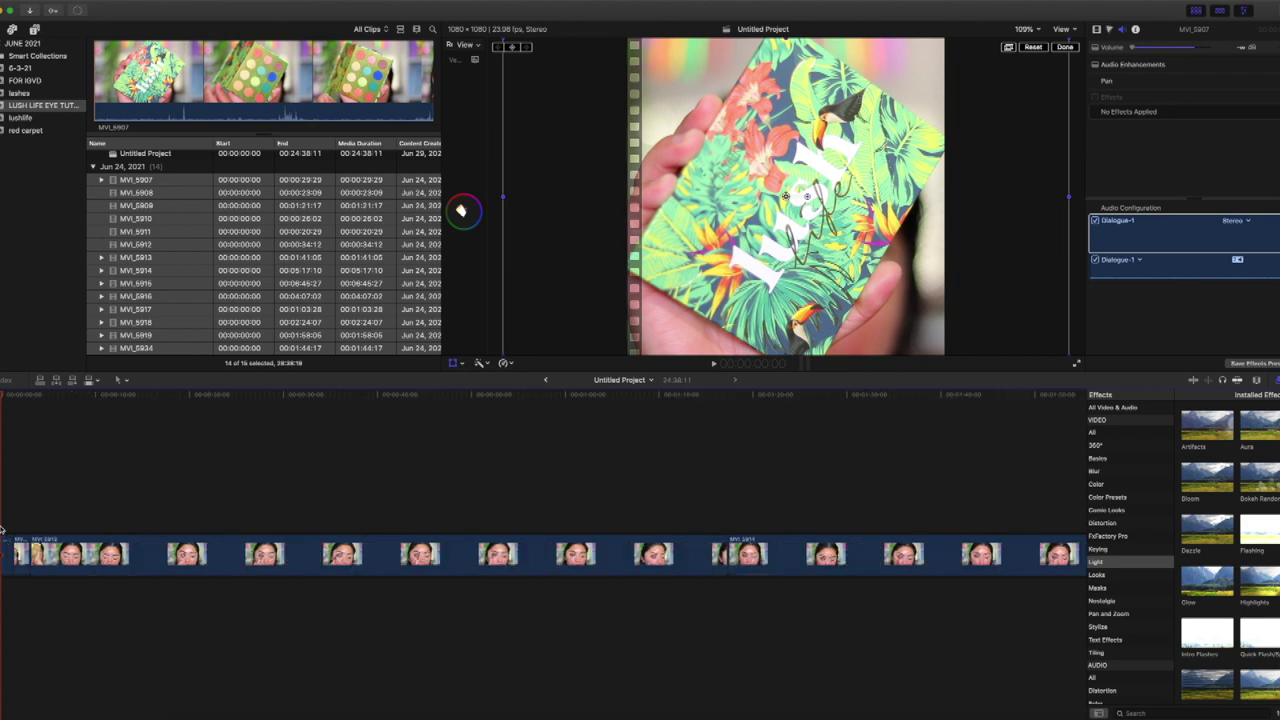
key("space")
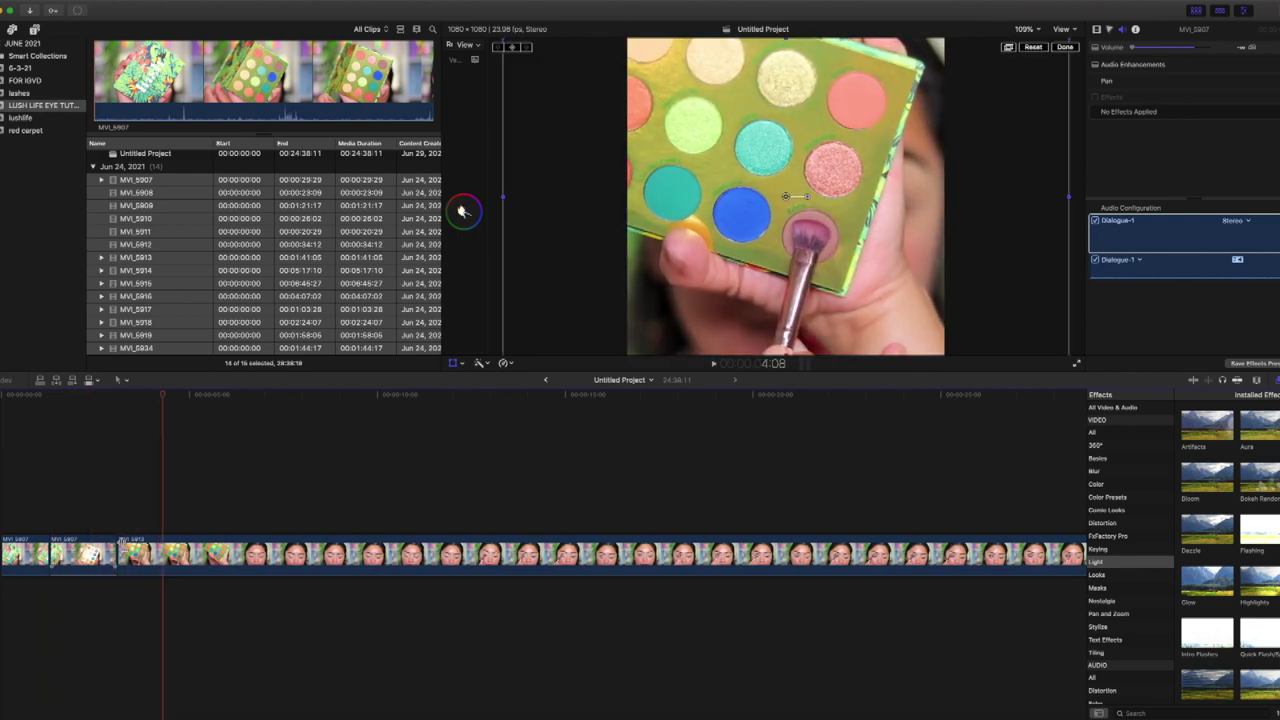
key("super+b")
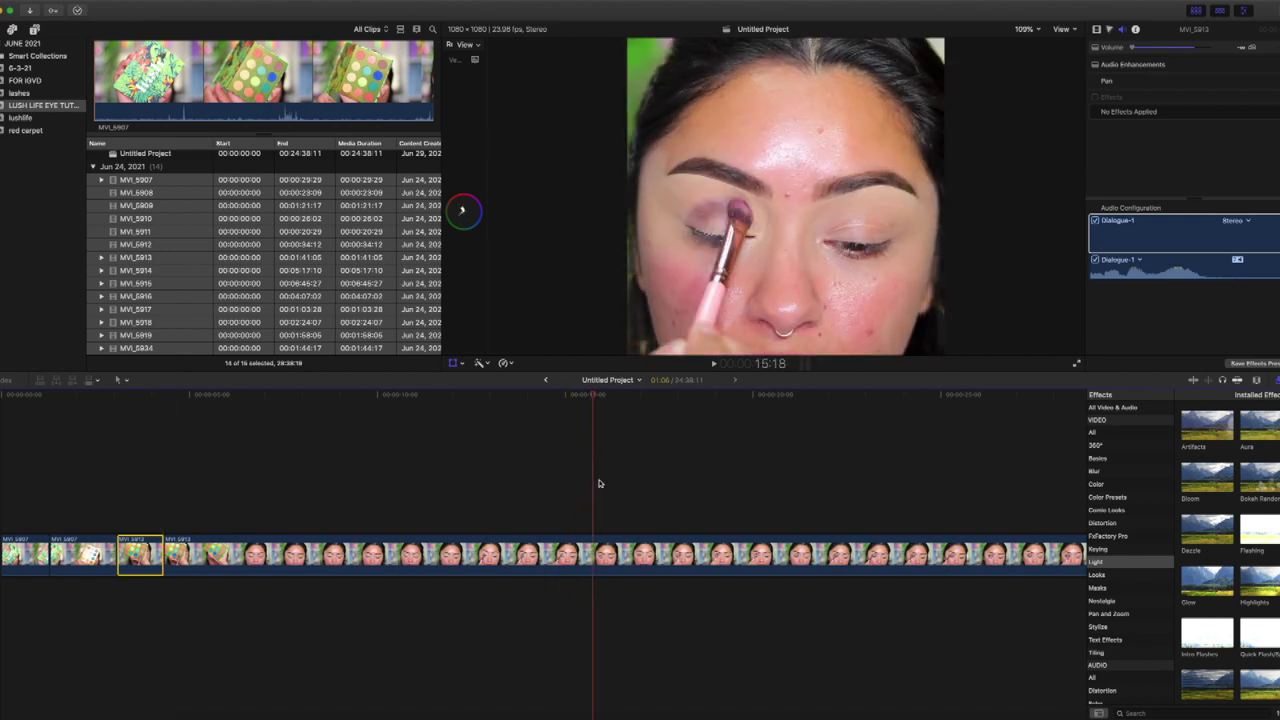
left_click(1033, 553)
key("Delete")
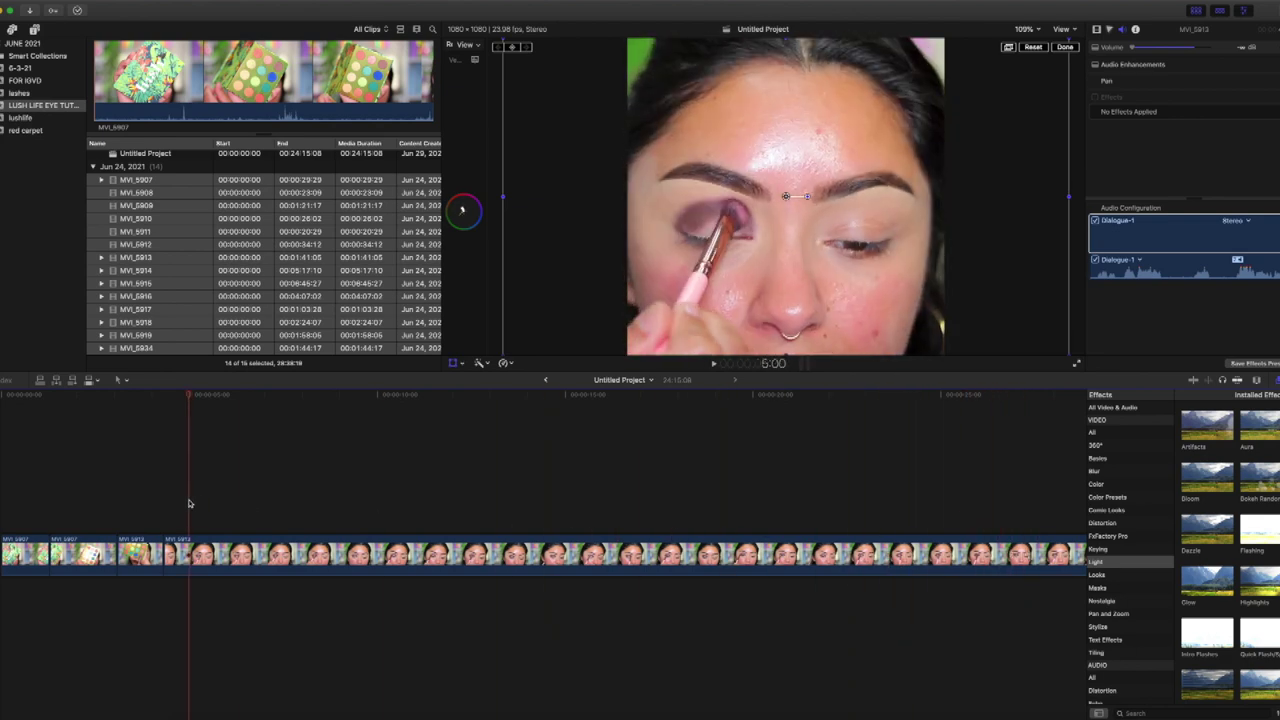
Step: Split the remaining part of MVI_5913 at 23:22, delete the section before the cut, and play the footage that follows
left_click(671, 545)
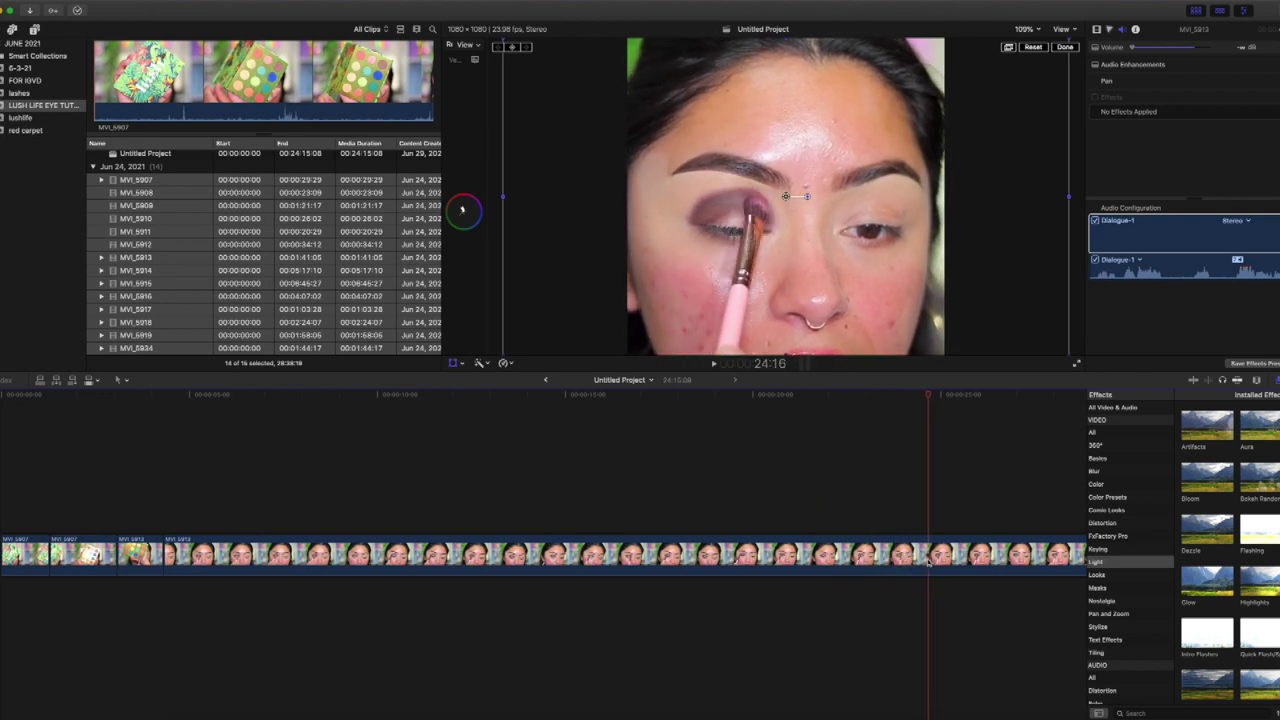
key("super+b")
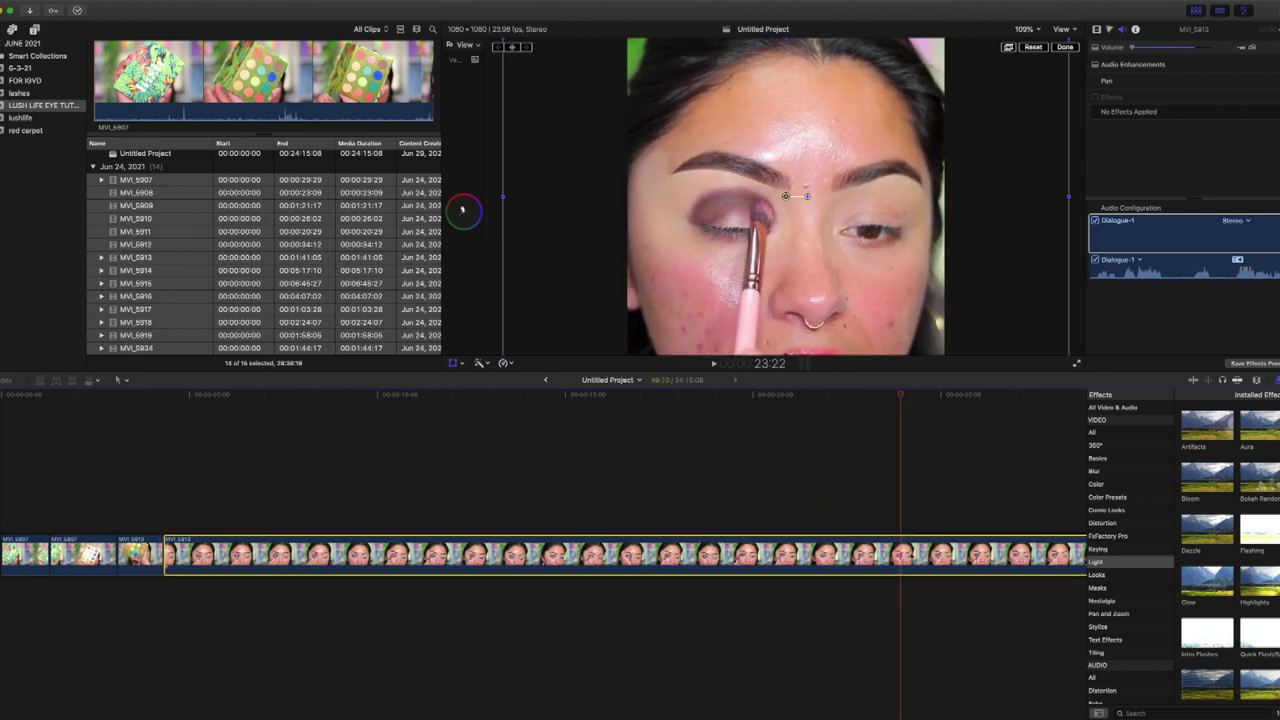
key("Delete")
key("Up")
key("space")
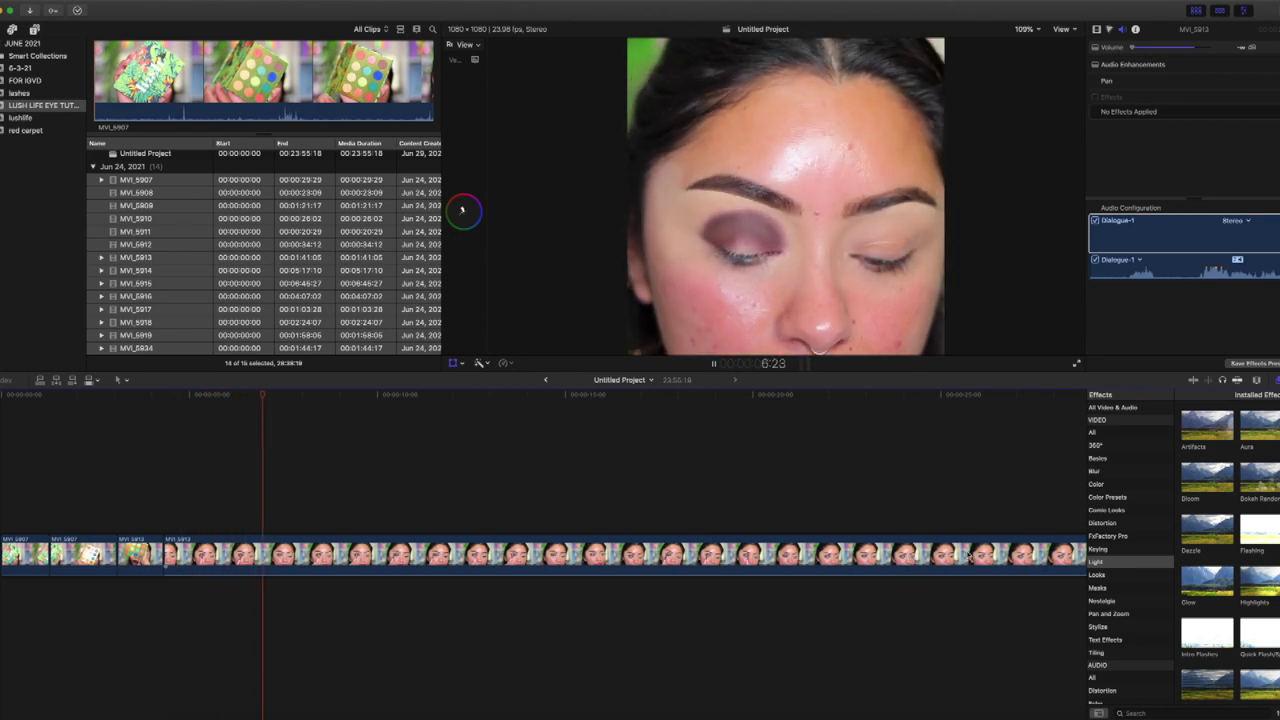
Step: Split MVI_5913 at 13:00 and delete its section between 4:08 and the cut
key("shift+t")
left_click_drag(274, 397, 490, 443)
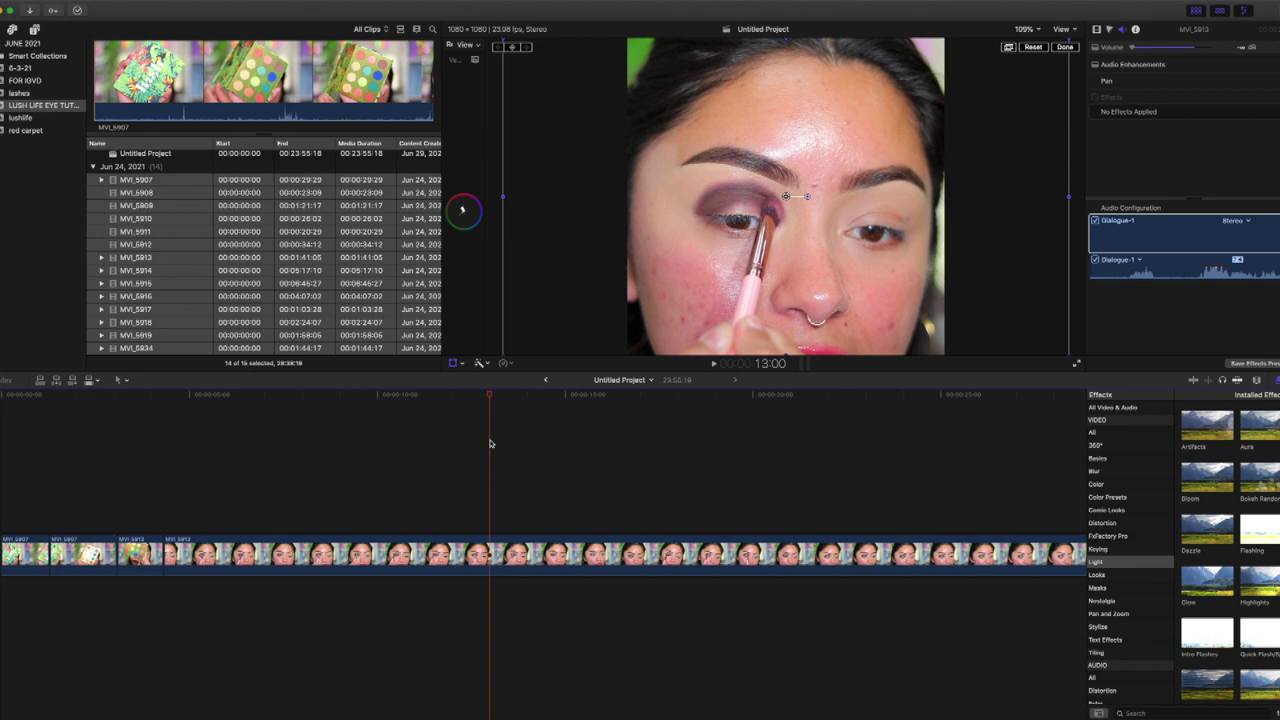
left_click(552, 554)
key("Delete")
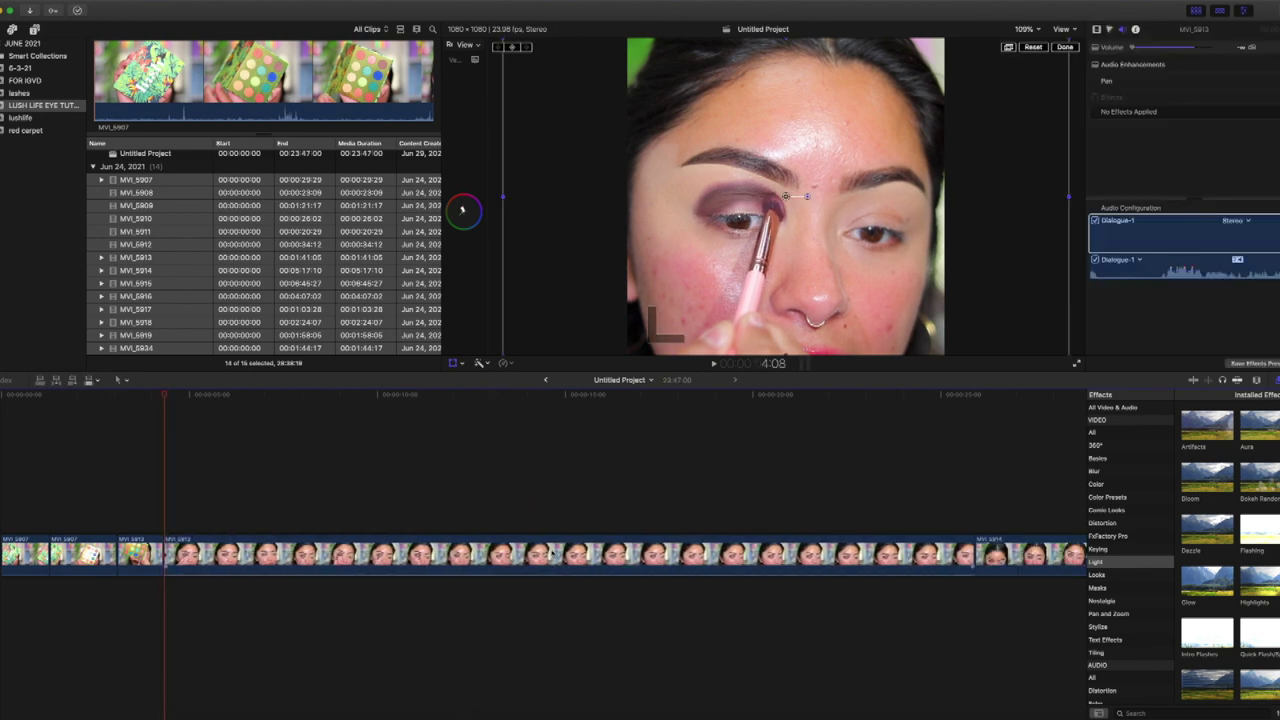
Step: Play MVI_5913 from 4:08, split it at 5:16, and delete the rest of the clip up to MVI_5914
key("space")
key("space")
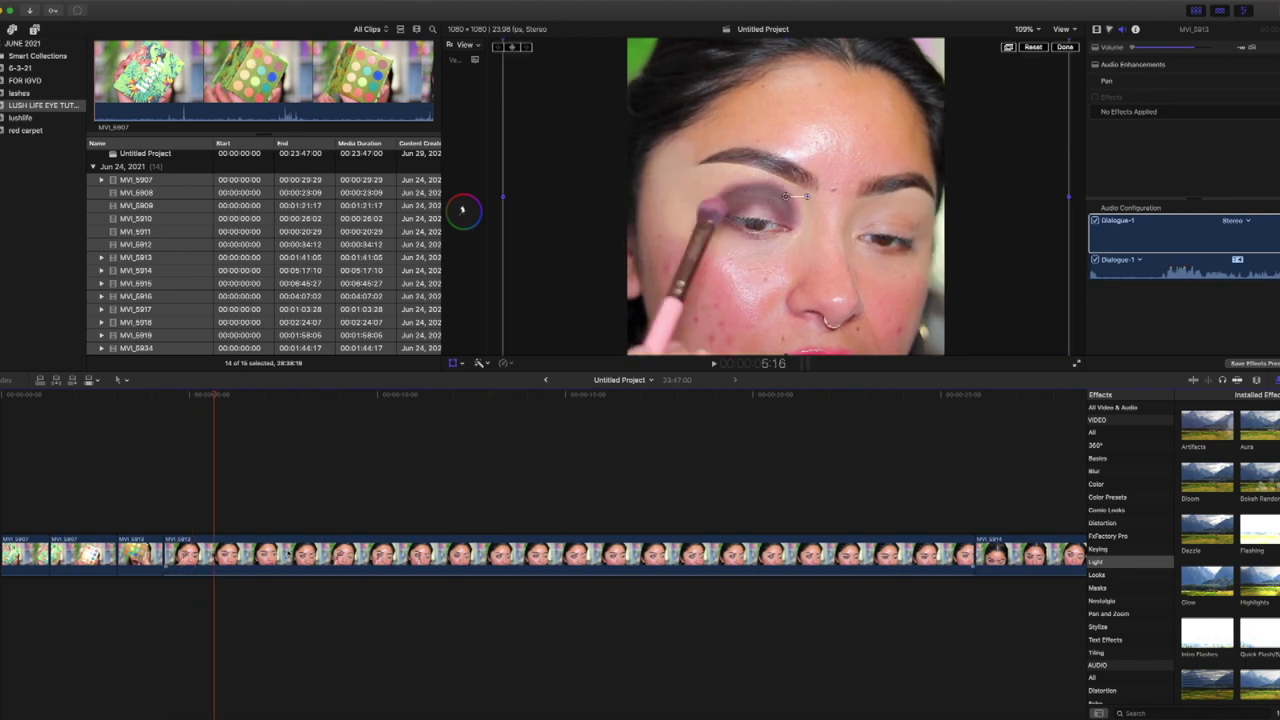
key("super+b")
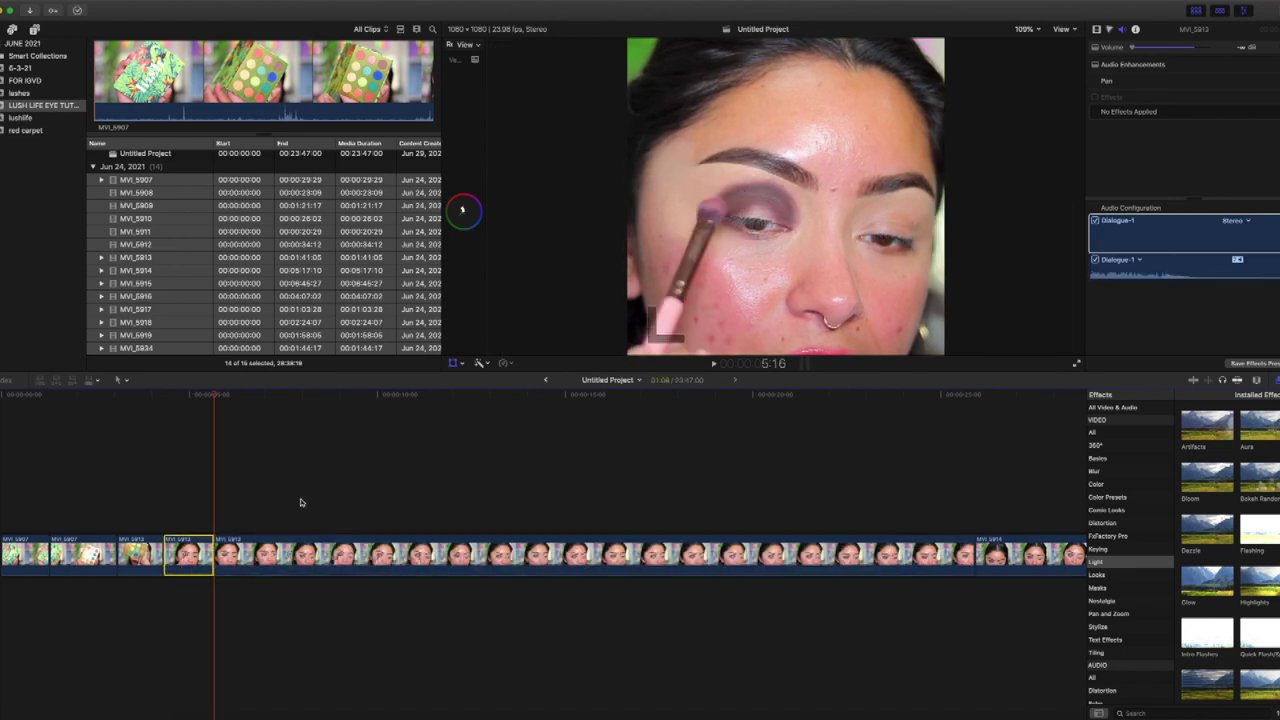
left_click_drag(227, 394, 966, 530)
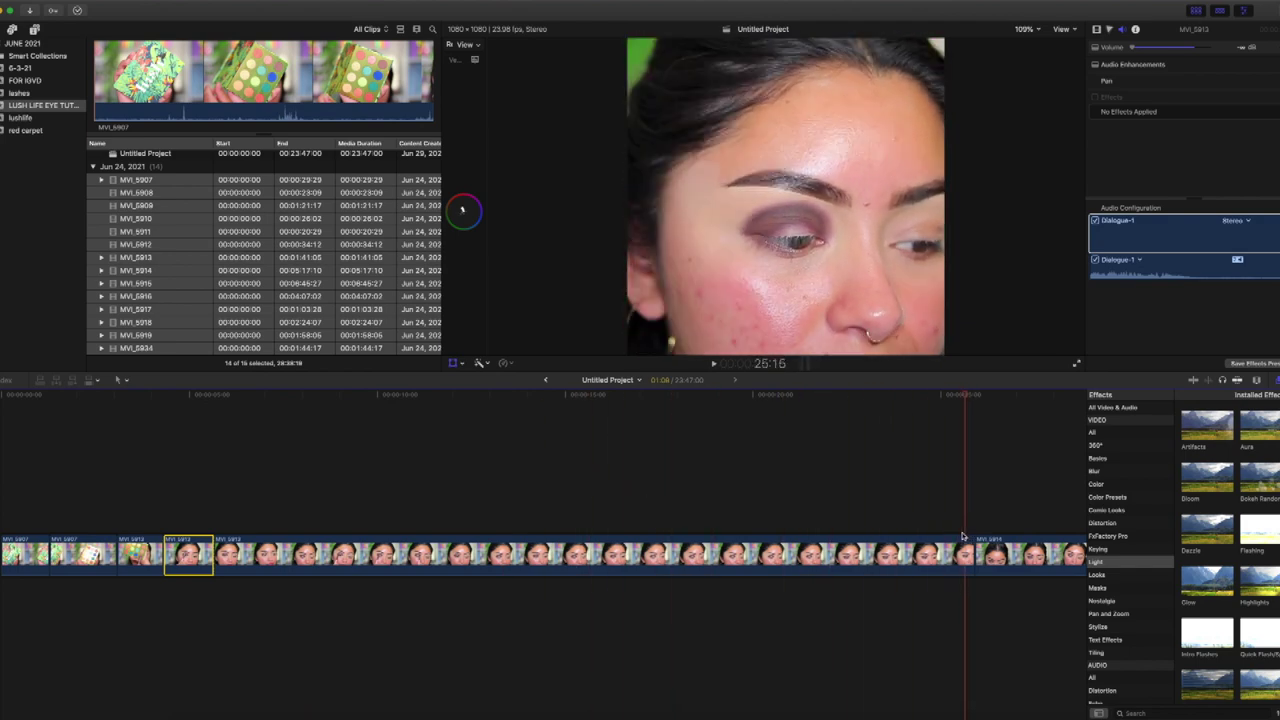
left_click(930, 555)
key("Delete")
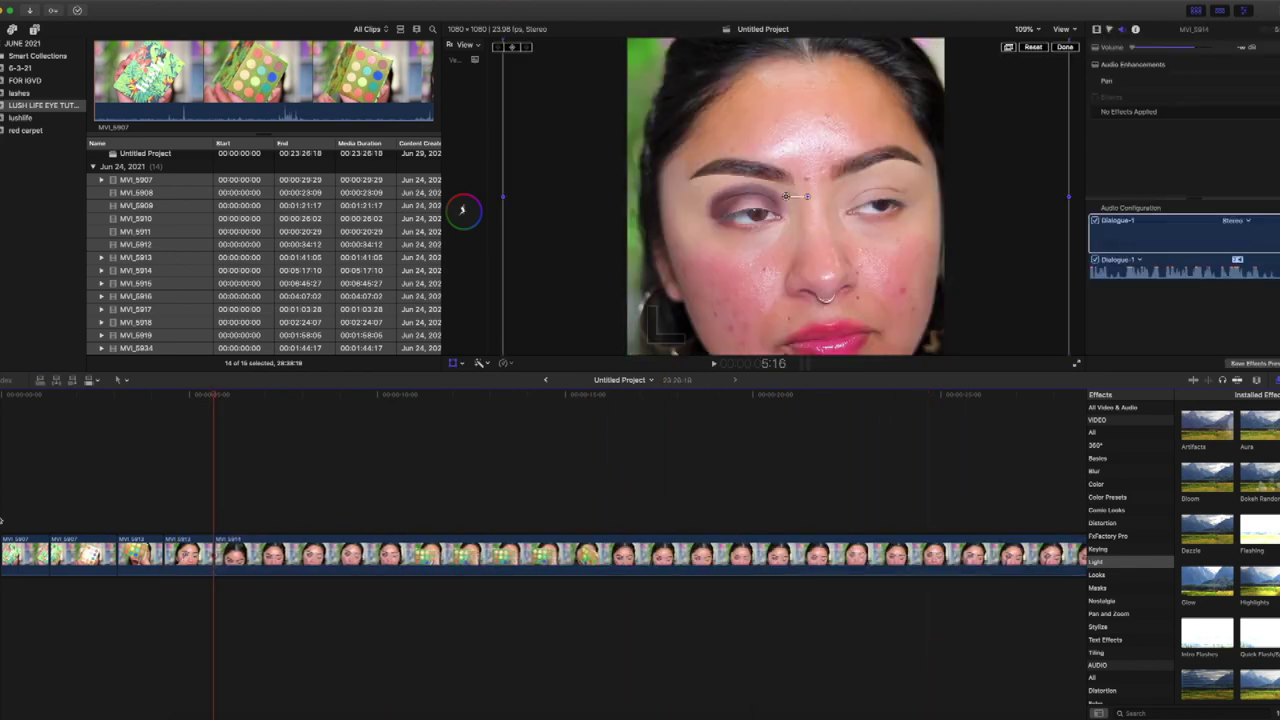
Step: Play the edit from the start and shorten the opening MVI_5907 clips and the MVI_5913 palette clip
key("Home")
key("space")
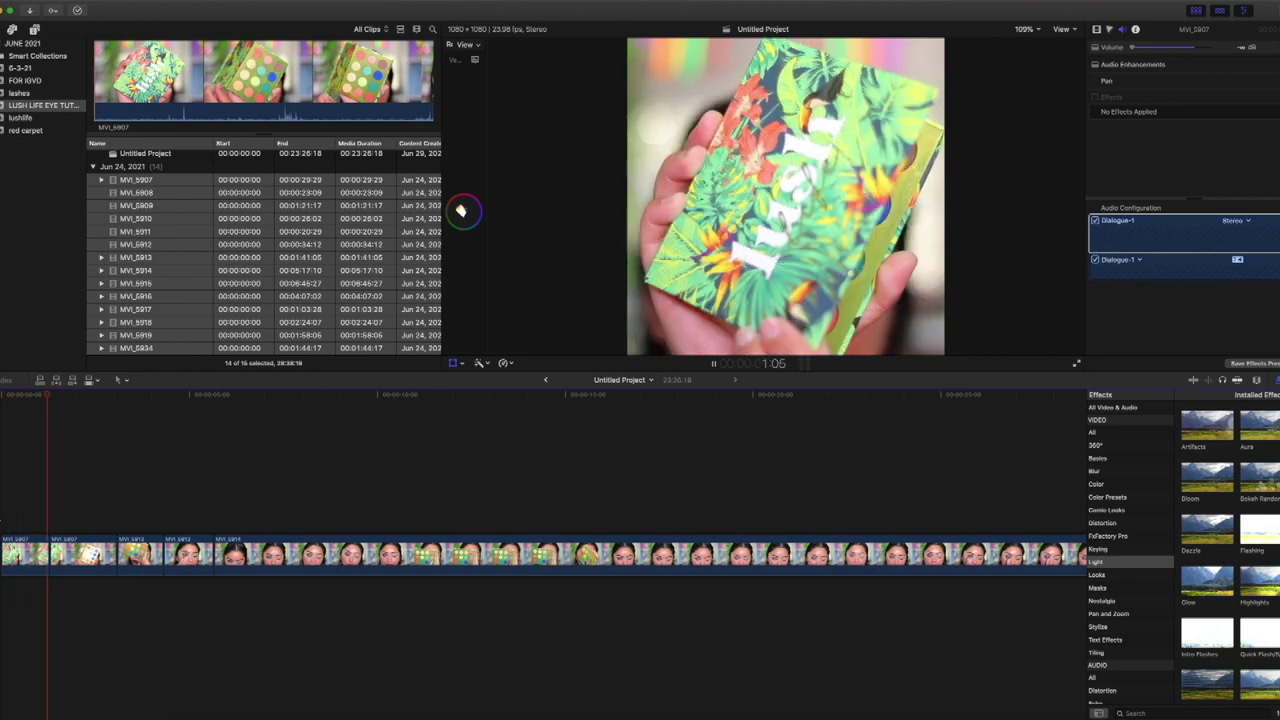
key("Home")
key("space")
key("Delete")
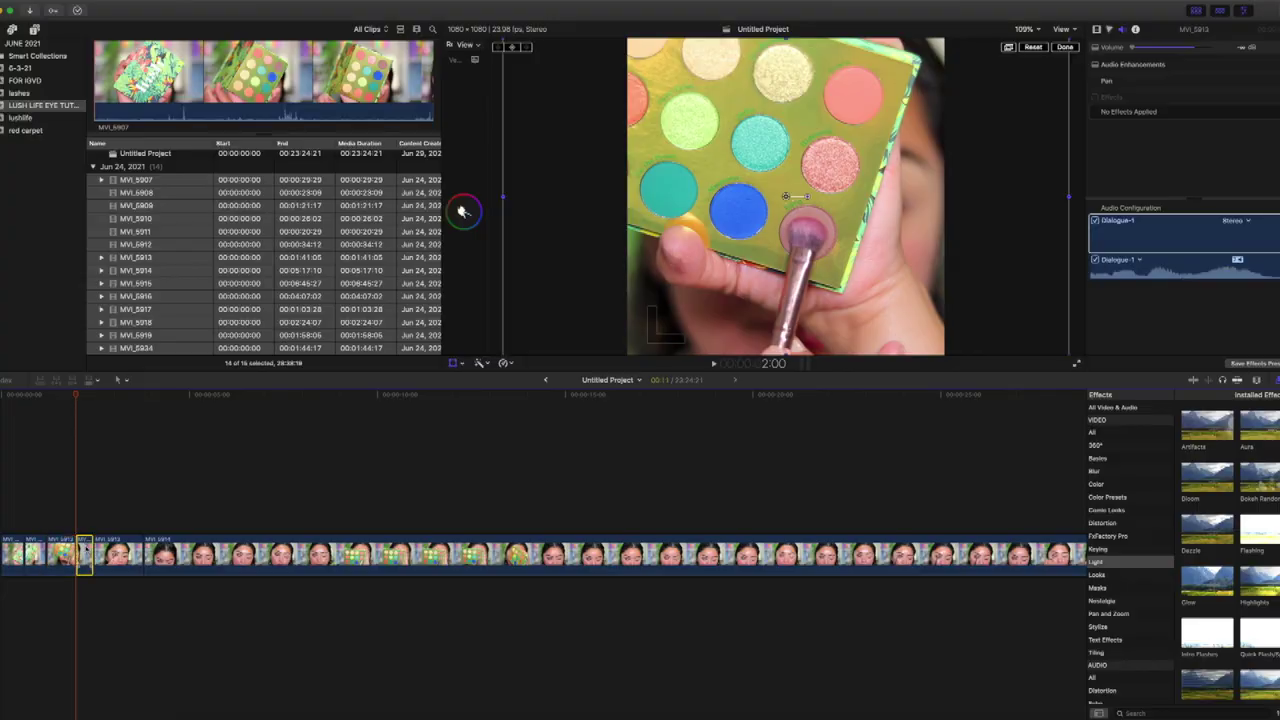
Step: Delete the short 11-frame piece of MVI_5913 at 2:00 and check the makeup application clip that follows
left_click(96, 533)
left_click(102, 550)
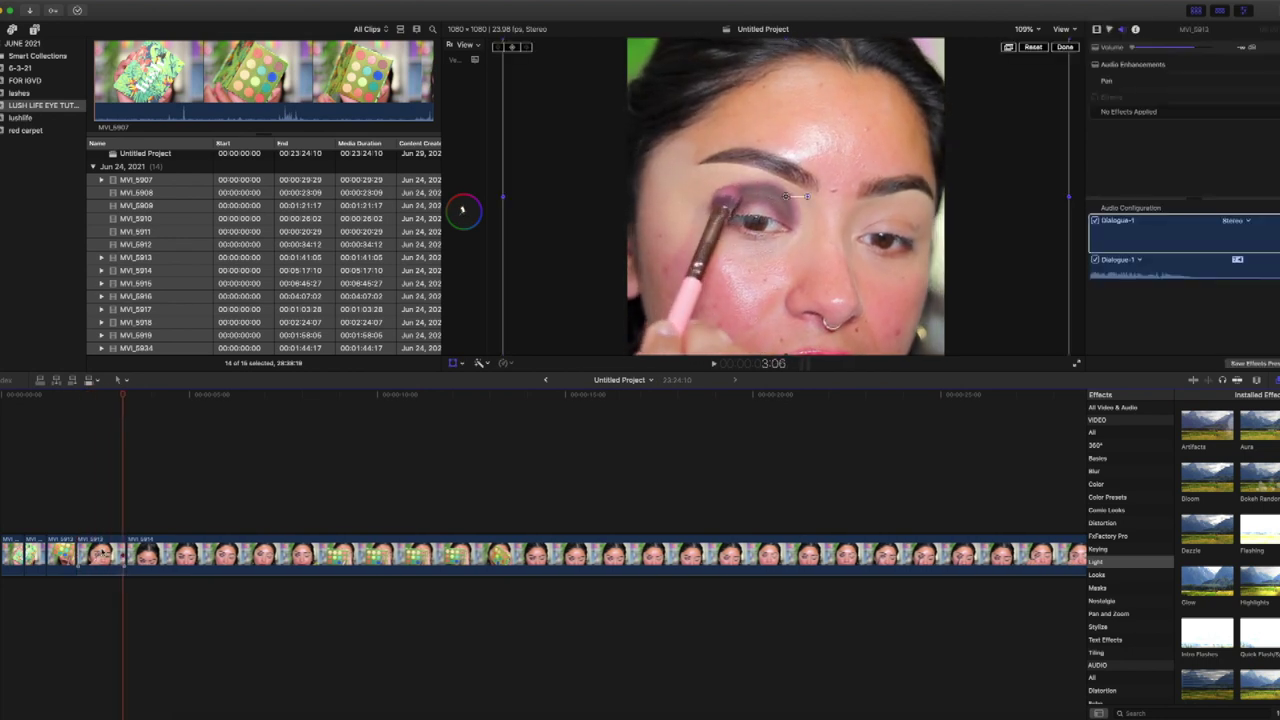
left_click(96, 531)
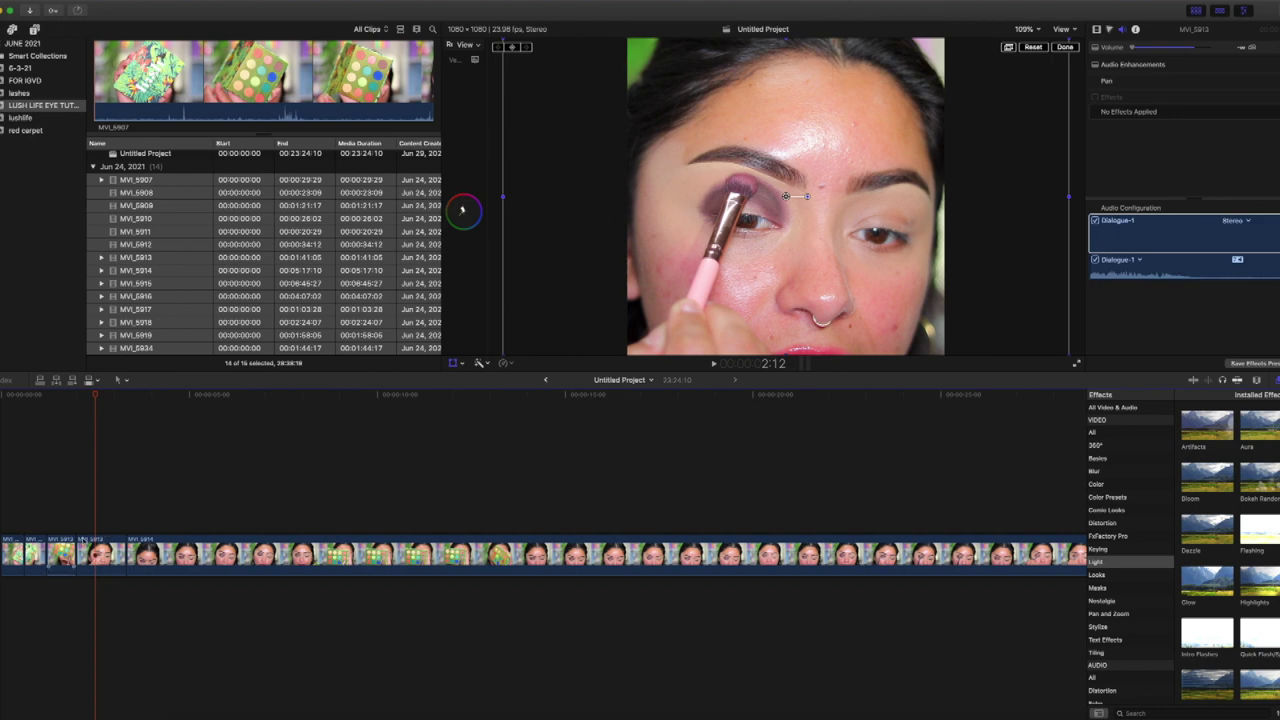
Step: Trim the start of MVI_5914 to the brush touching the palette at 11:00 and split the clip at 4:07
left_click(411, 443)
key("c")
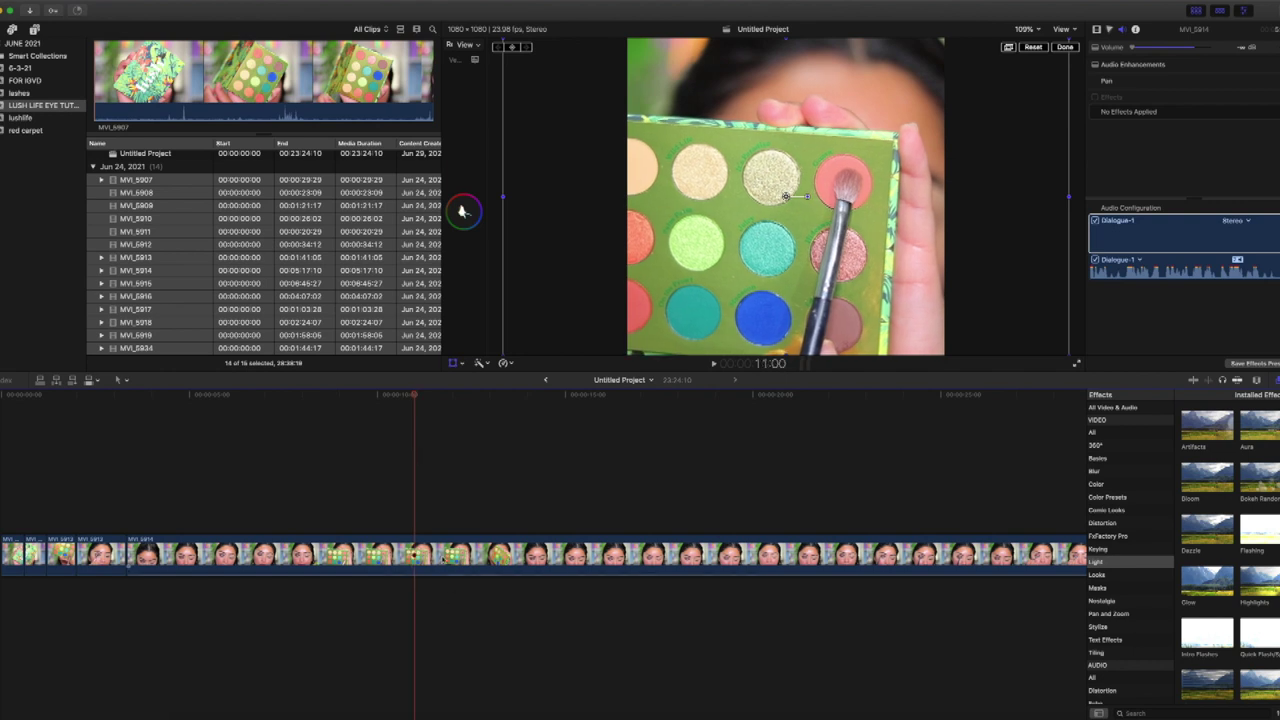
key("alt+bracketleft")
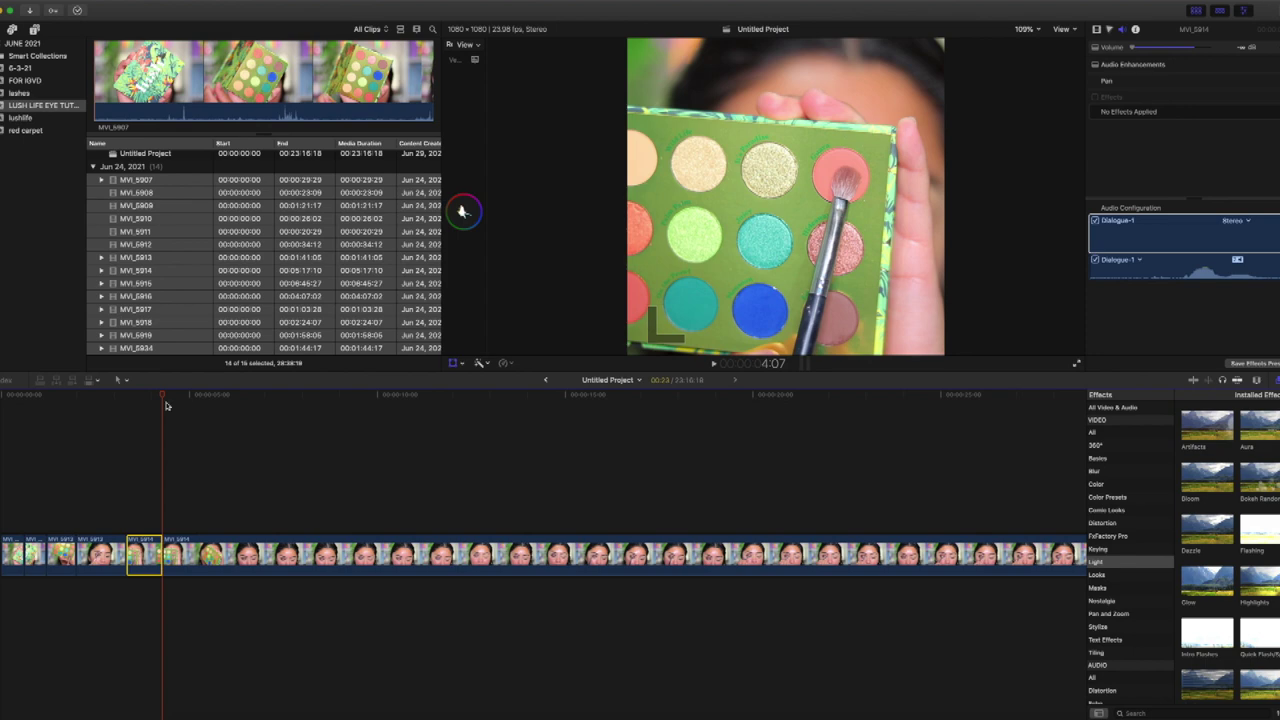
Step: Skim the remaining MVI_5914 footage after the 4:07 cut and delete its unneeded makeup application sections
left_click_drag(163, 398, 527, 398)
left_click_drag(537, 490, 988, 490)
left_click_drag(985, 553, 1035, 558)
key("Delete")
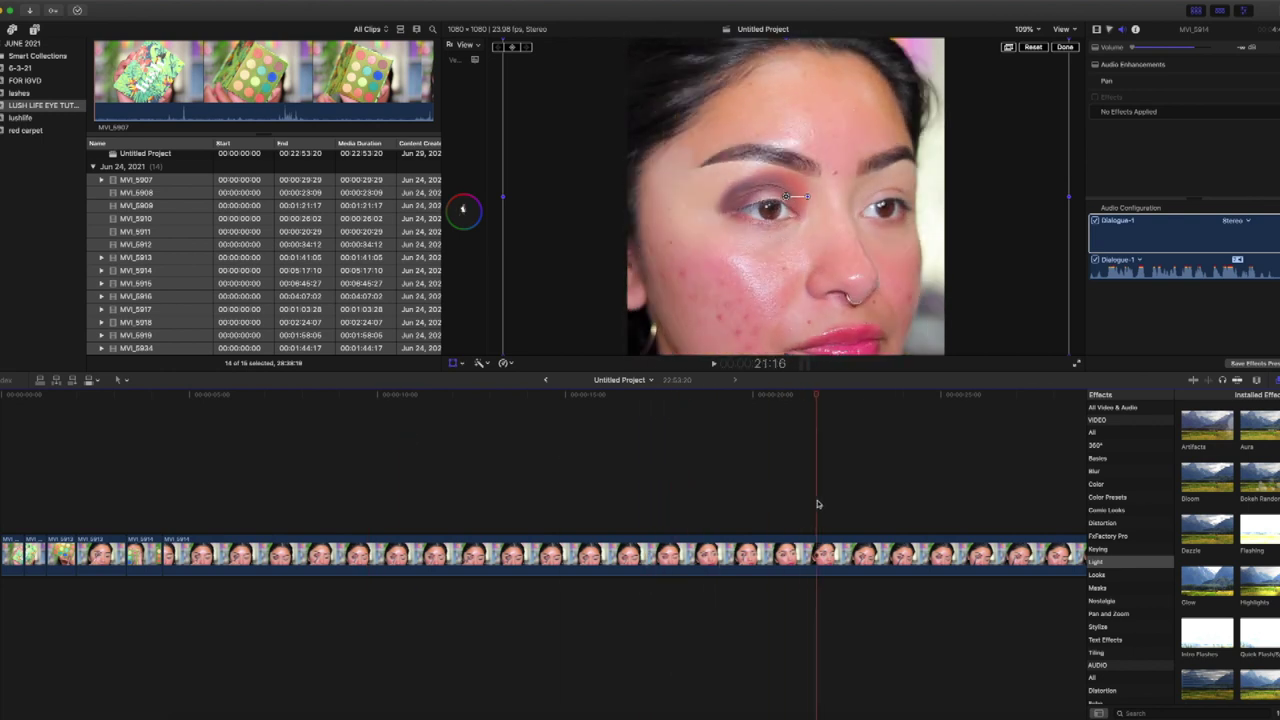
left_click(1011, 552)
key("Delete")
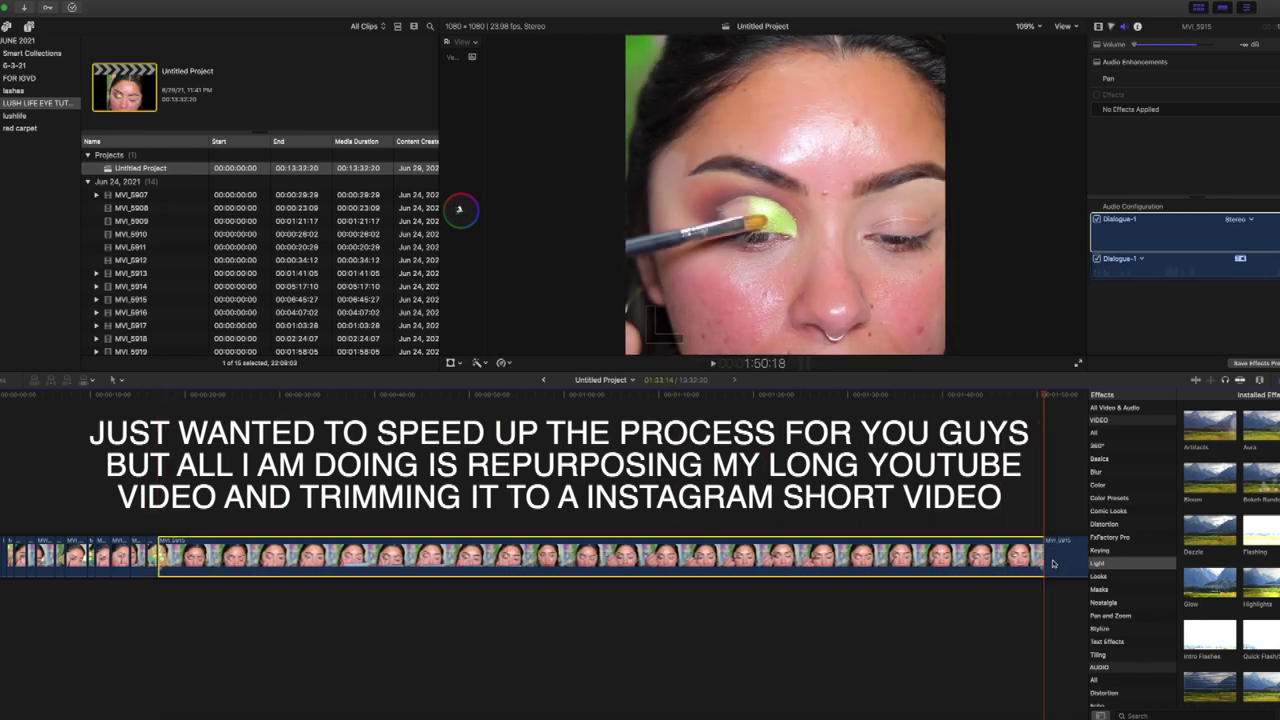
Step: Delete the selected MVI_5915 section before 1:50:18 and the long leftover sections of MVI_5916 and MVI_5917
key("Delete")
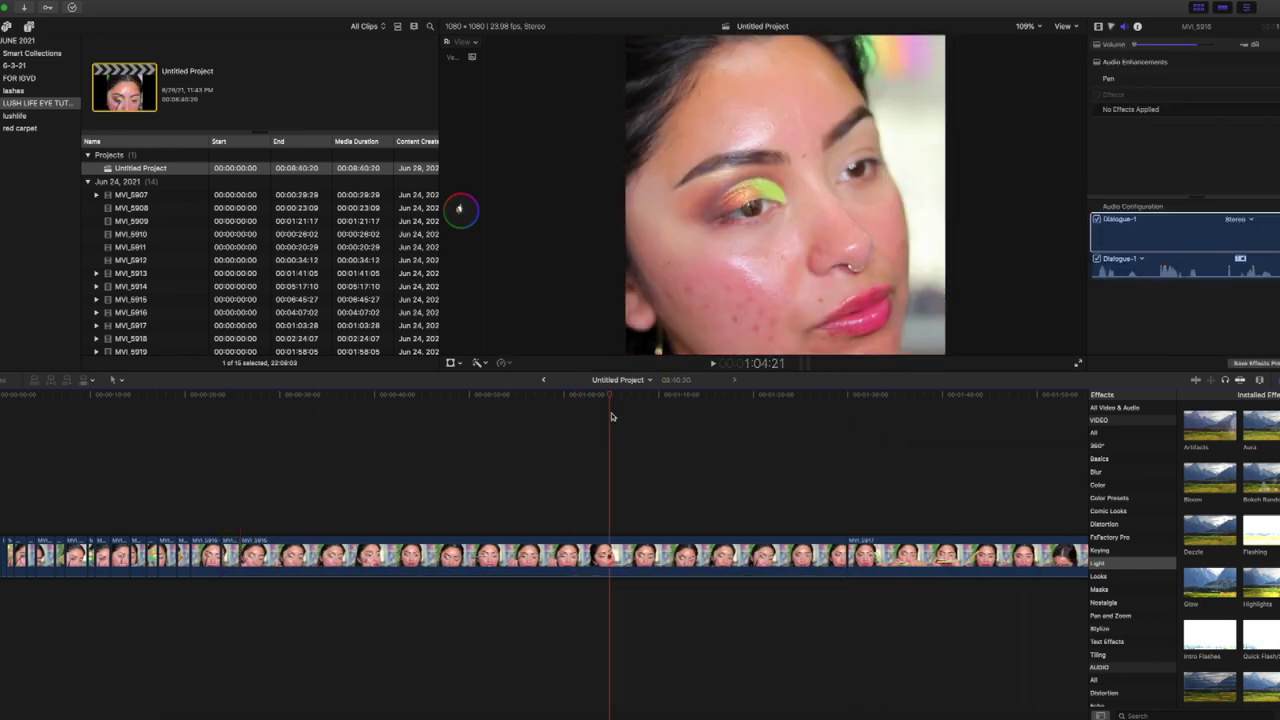
left_click(327, 565)
key("Delete")
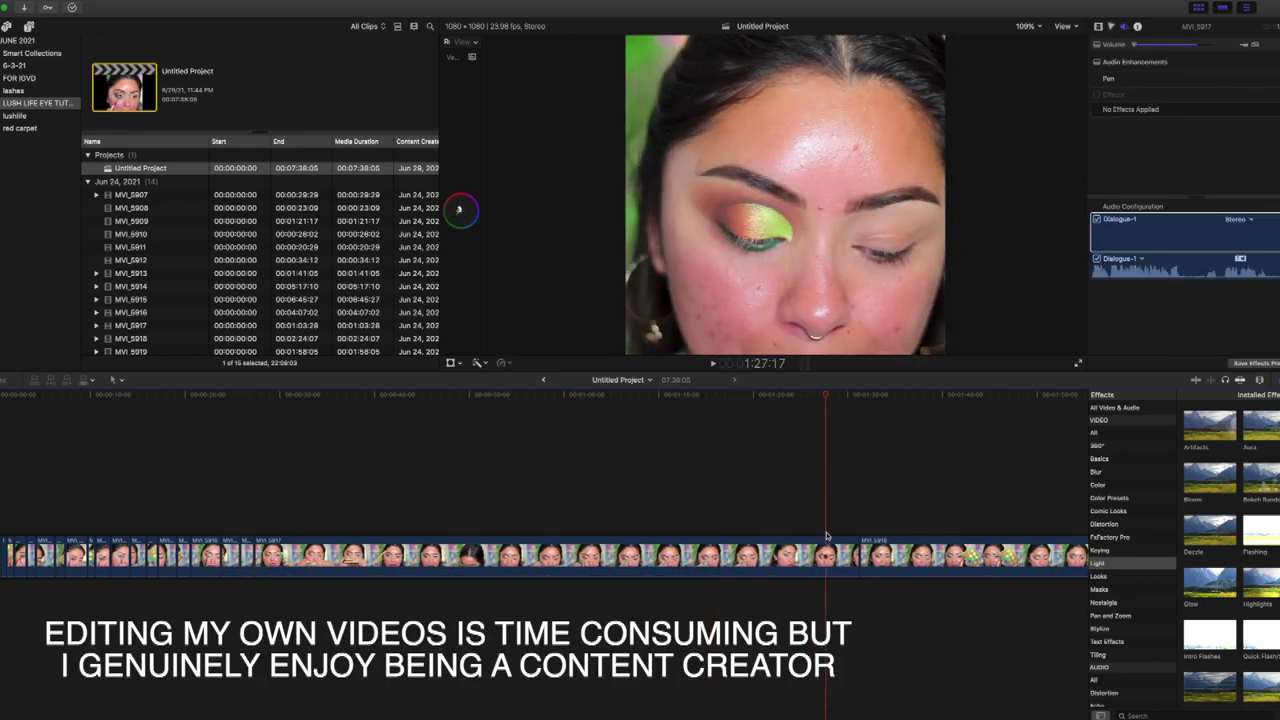
left_click(290, 555)
key("Delete")
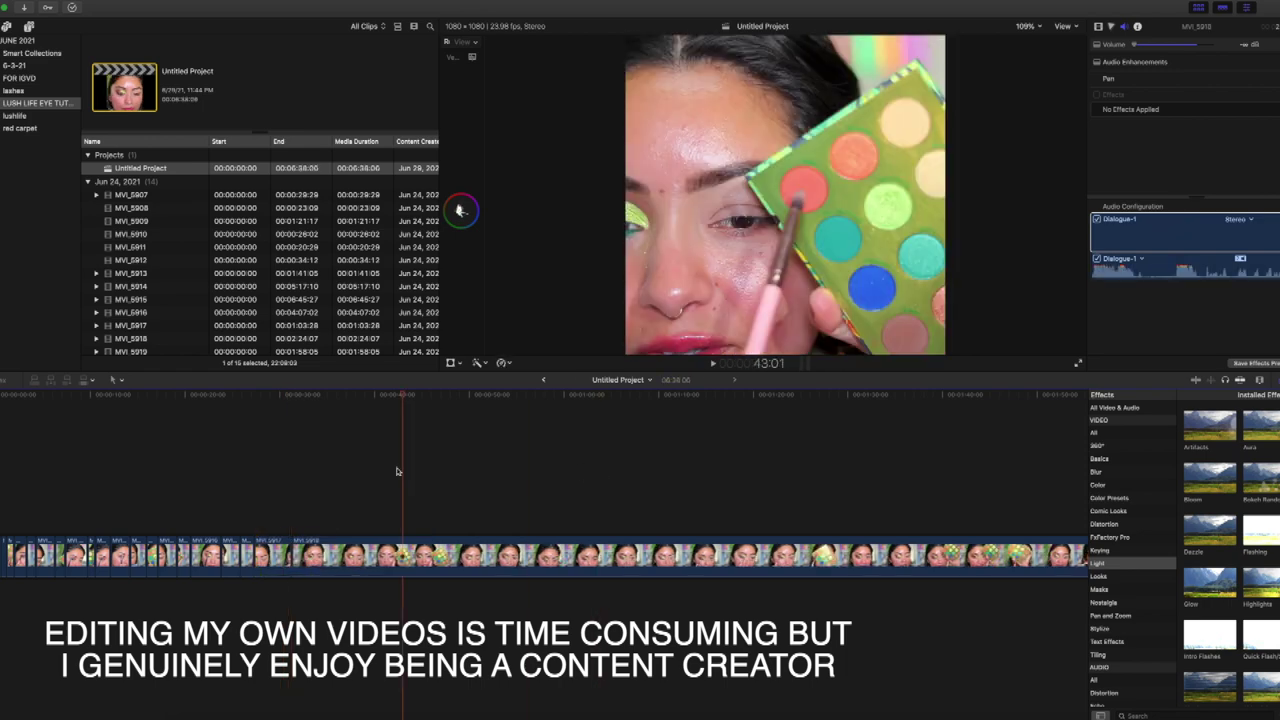
Step: Cut MVI_5918 down to its key palette and application moments and delete the long leftover footage behind them
left_click(610, 555)
key("Delete")
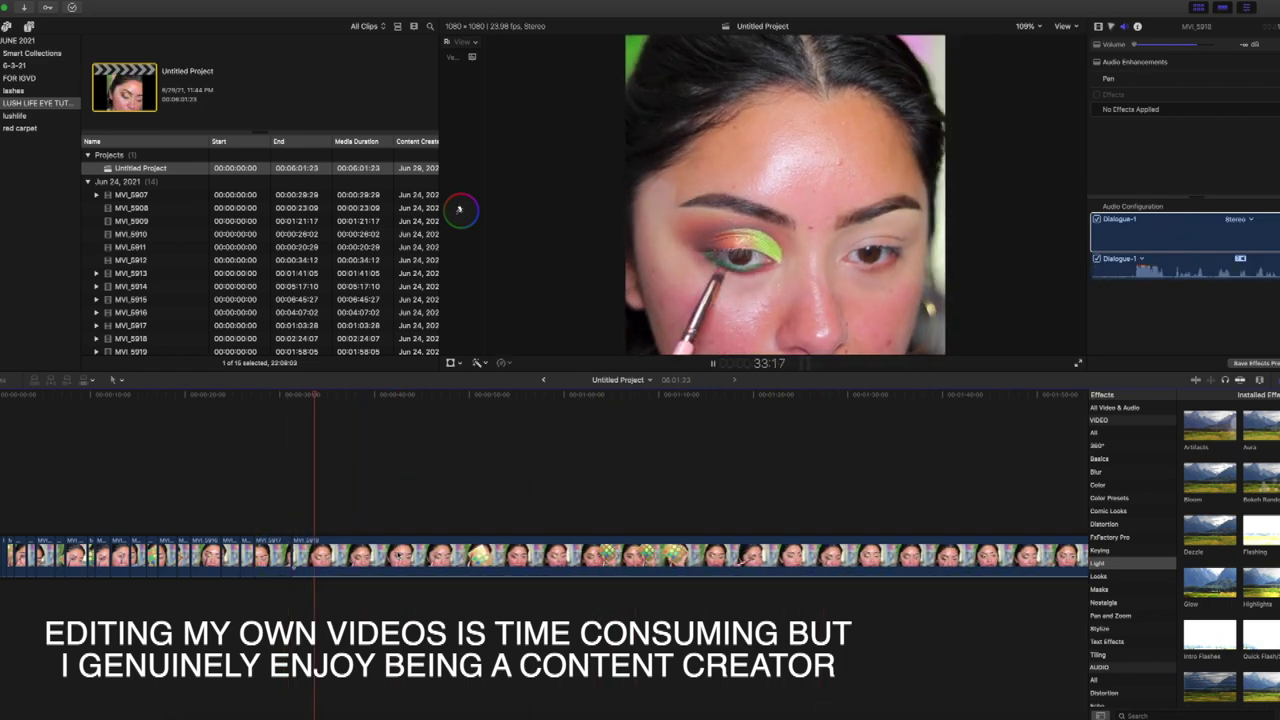
left_click(411, 548)
key("Delete")
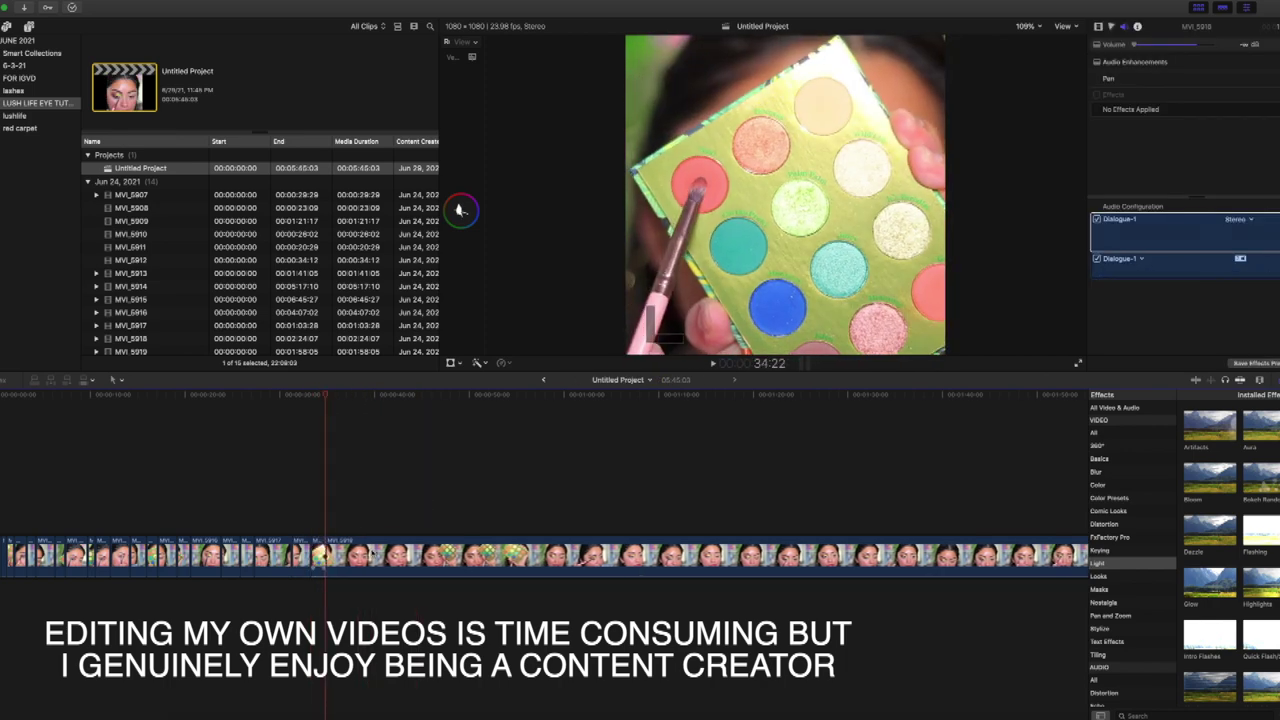
key("Delete")
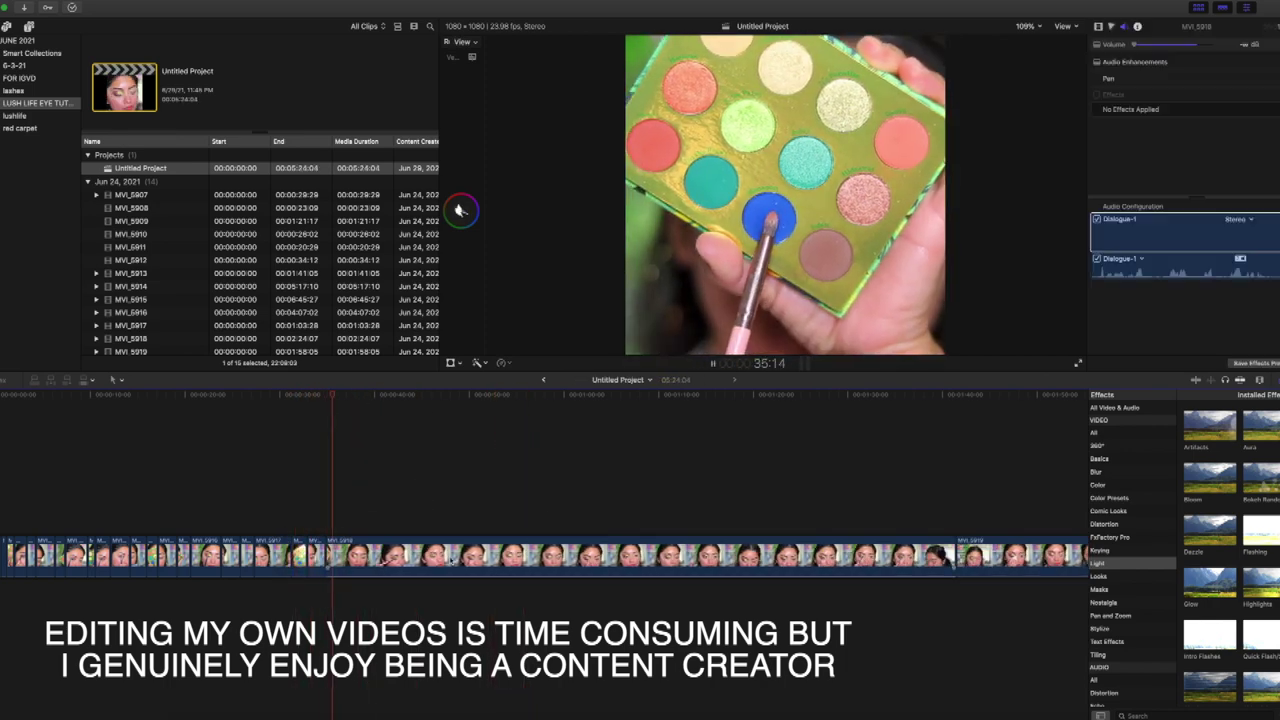
key("Delete")
key("Delete")
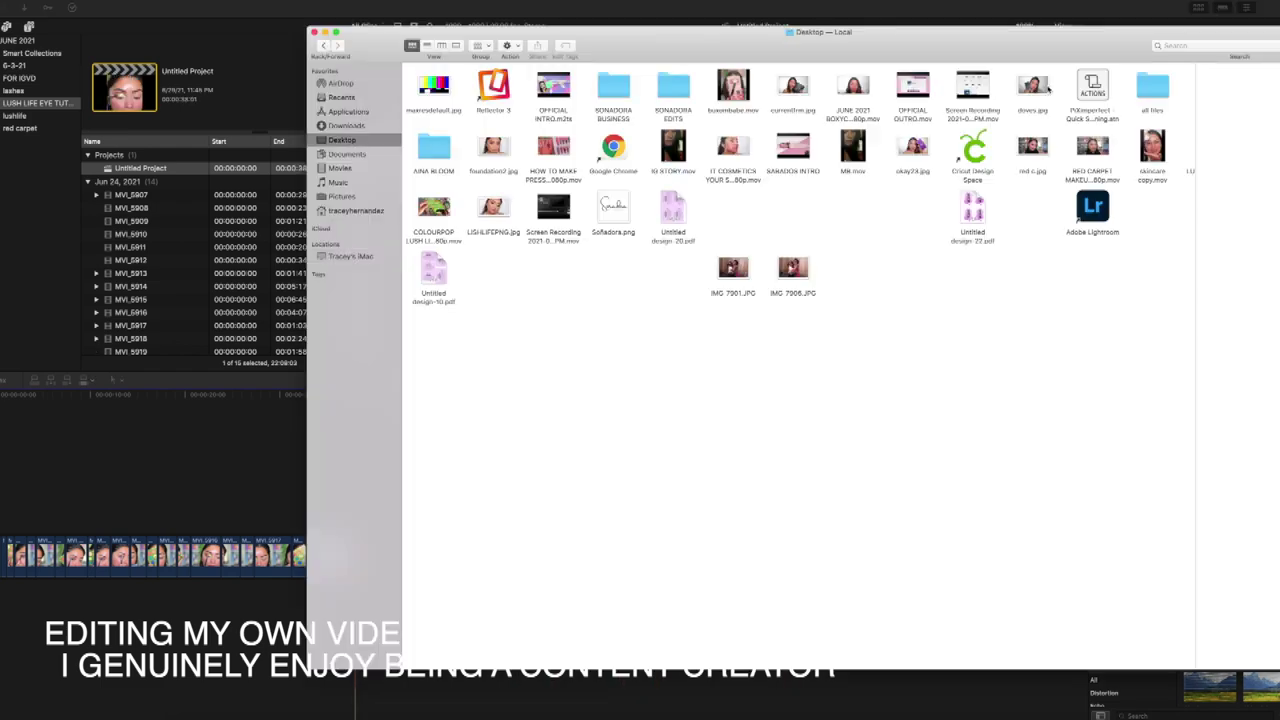
Step: Switch to Finder, browse the clips from MVI_5932 to MVI_5938 in the all files folder, and select MVI_5935
left_click(733, 503)
left_click(792, 503)
left_click(853, 503)
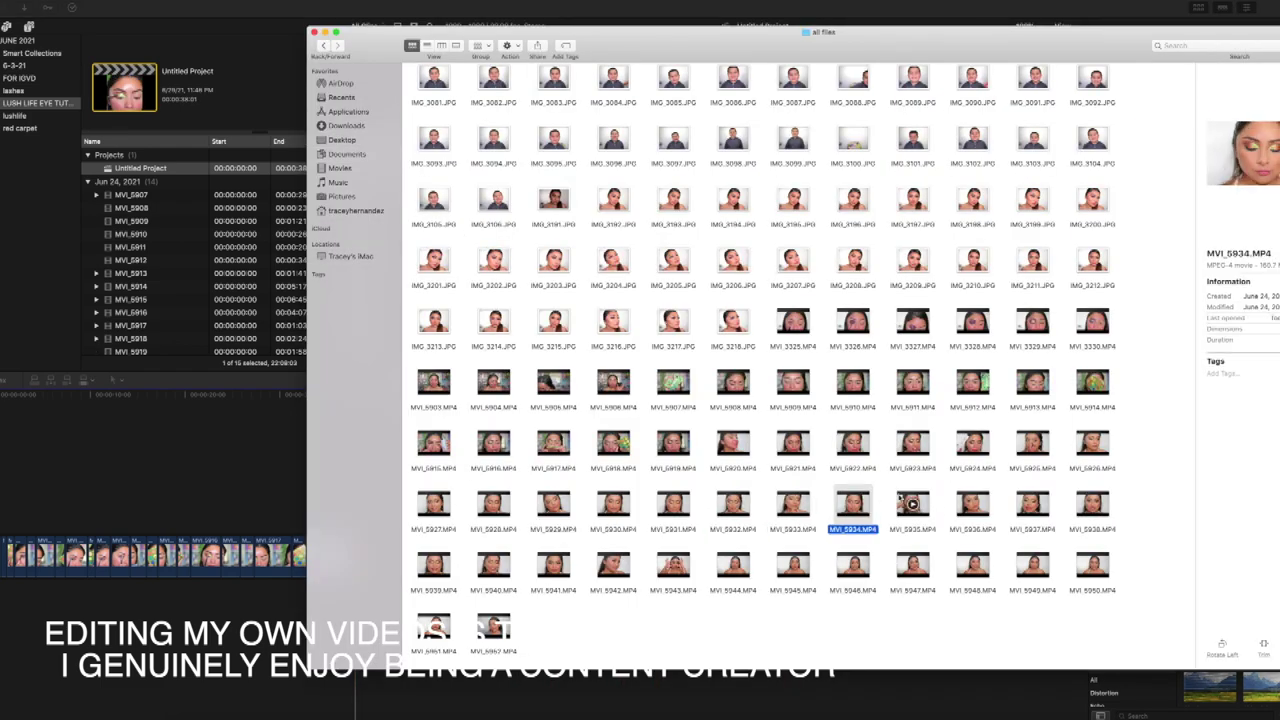
left_click(913, 503)
left_click(972, 504)
left_click(1092, 503)
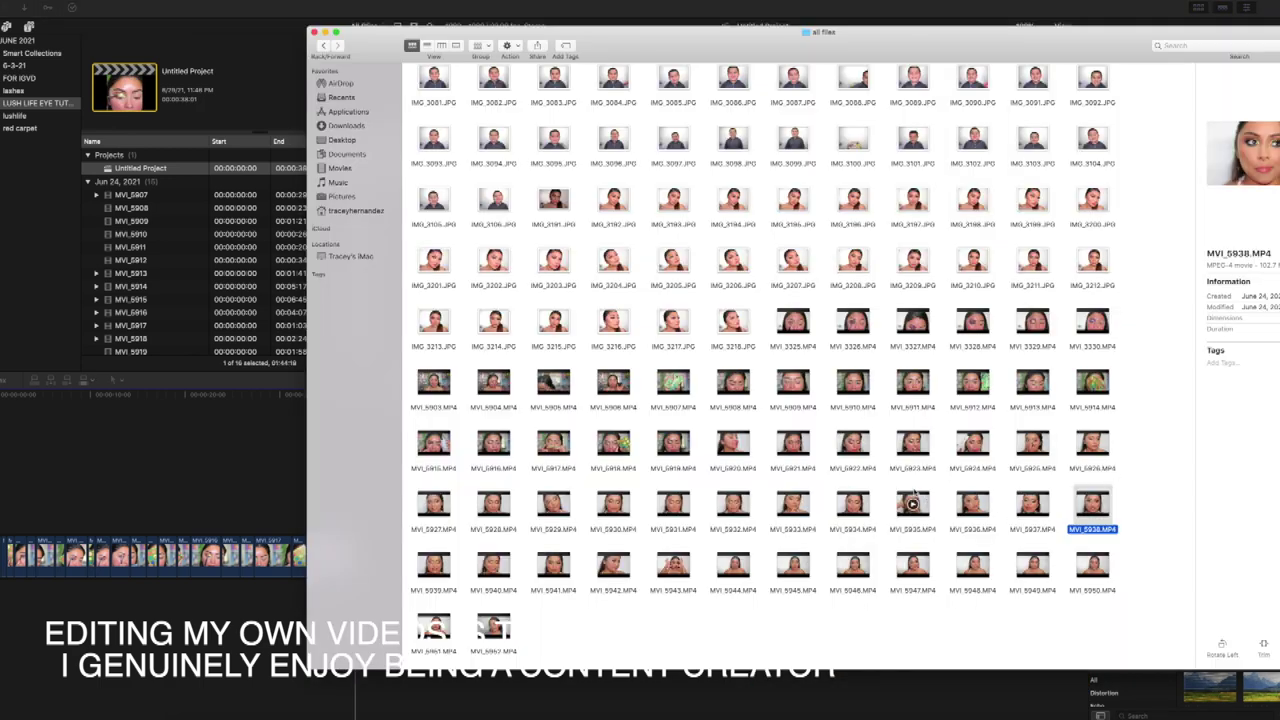
left_click(913, 503, "shift")
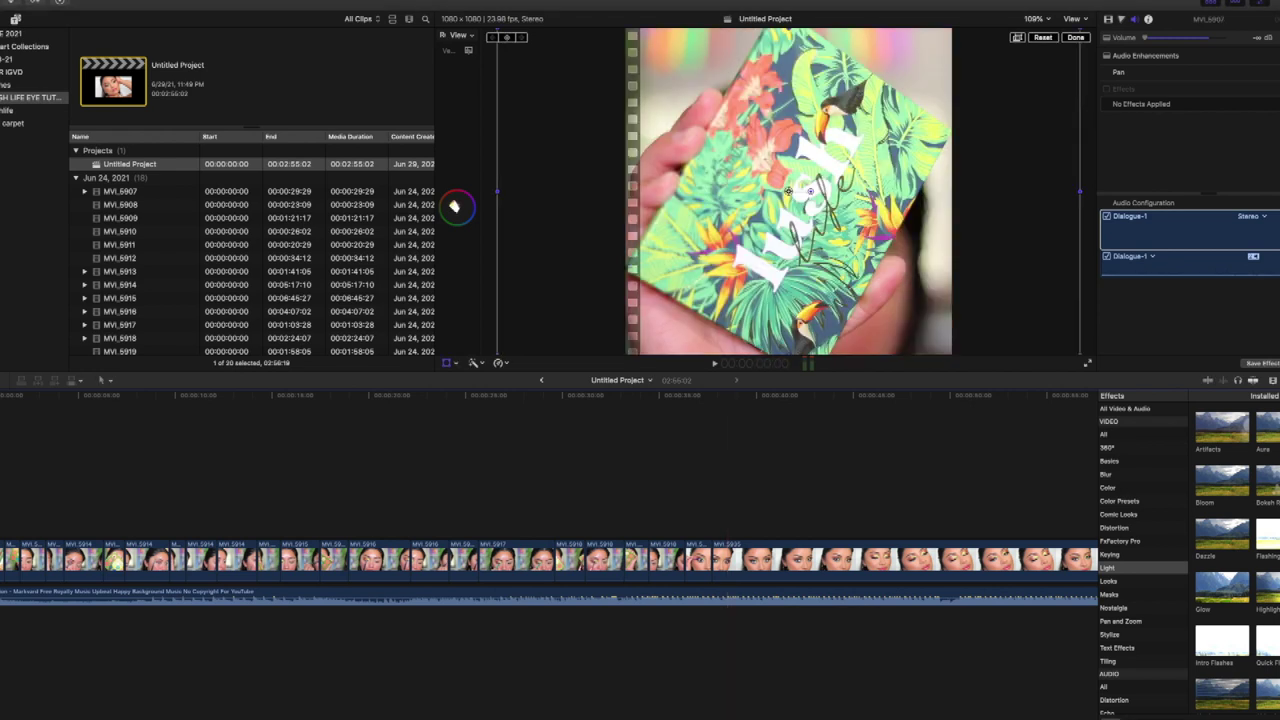
Step: Enlarge the MVI_5913 makeup application clip at 2:06 and reposition it for a close-up of the eye
key("super+equal")
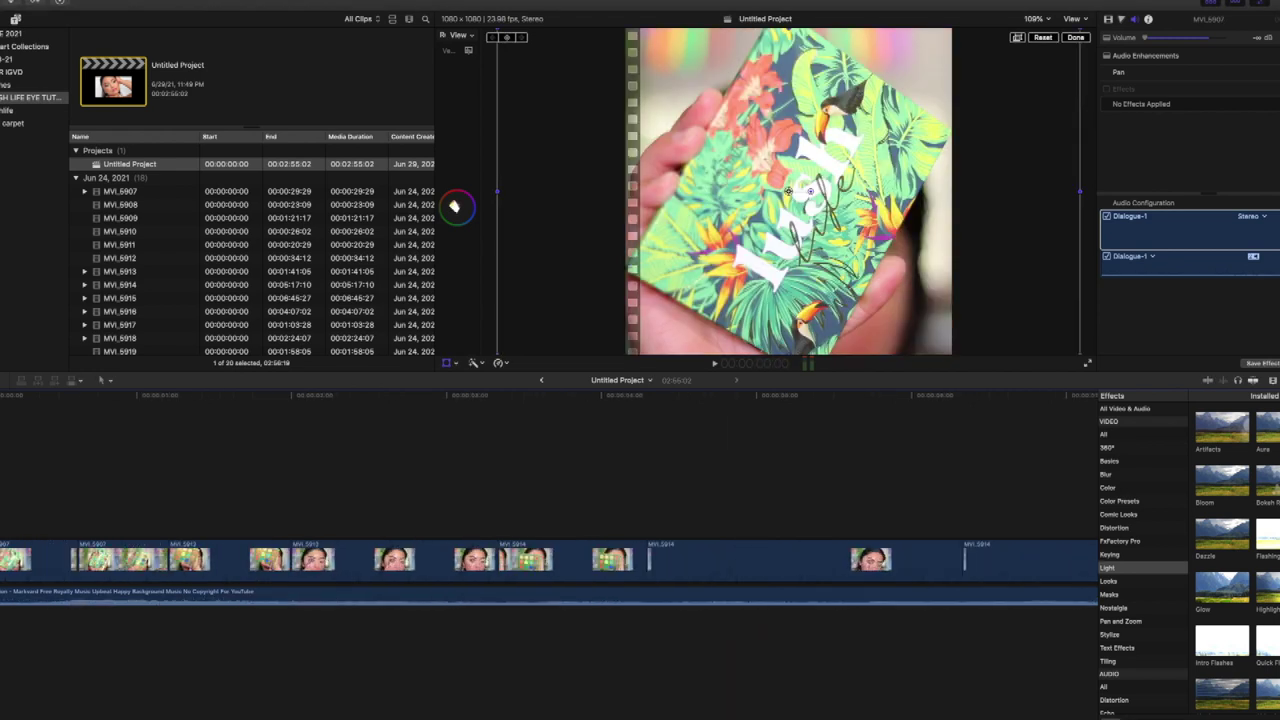
key("super+minus")
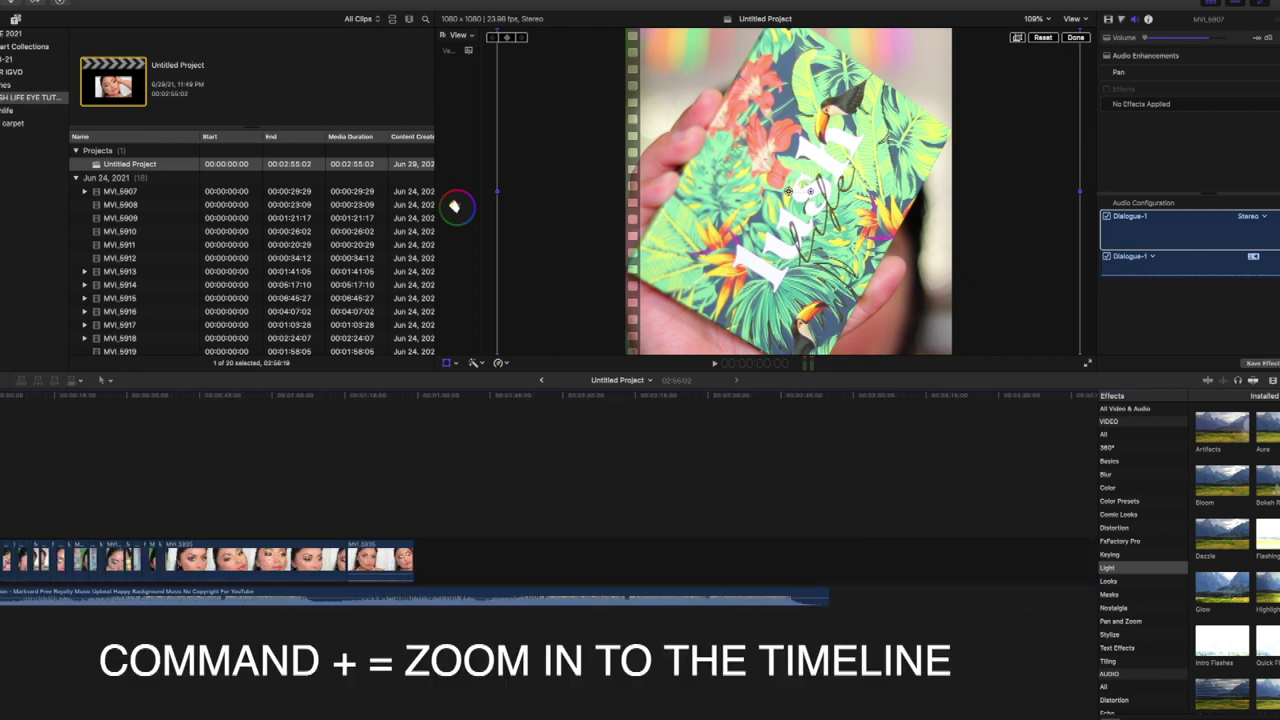
key("super+equal")
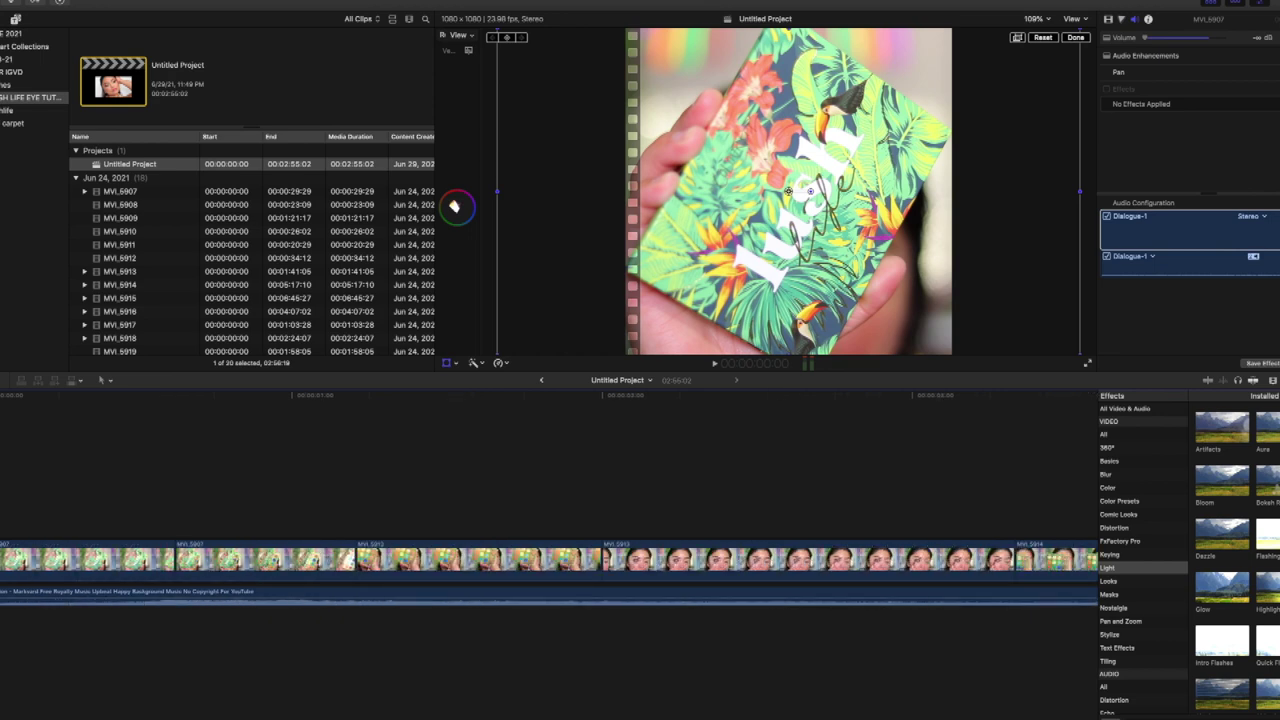
key("space")
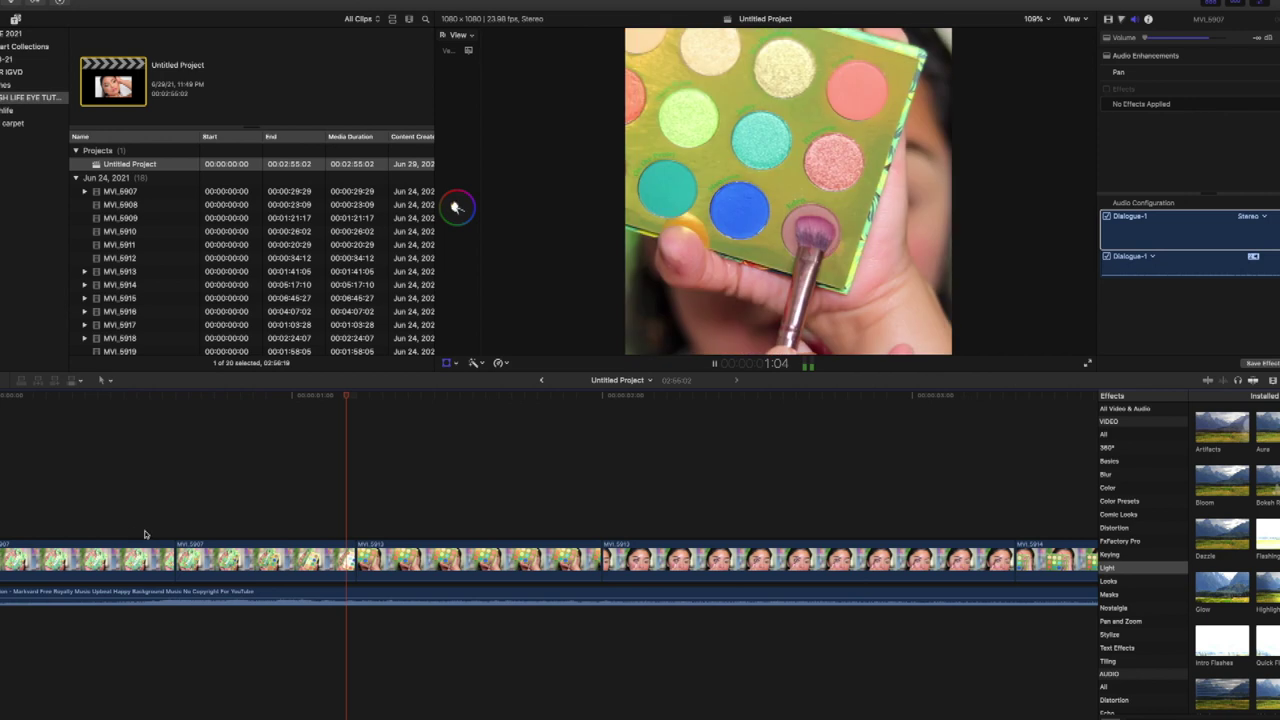
key("space")
left_click(710, 553)
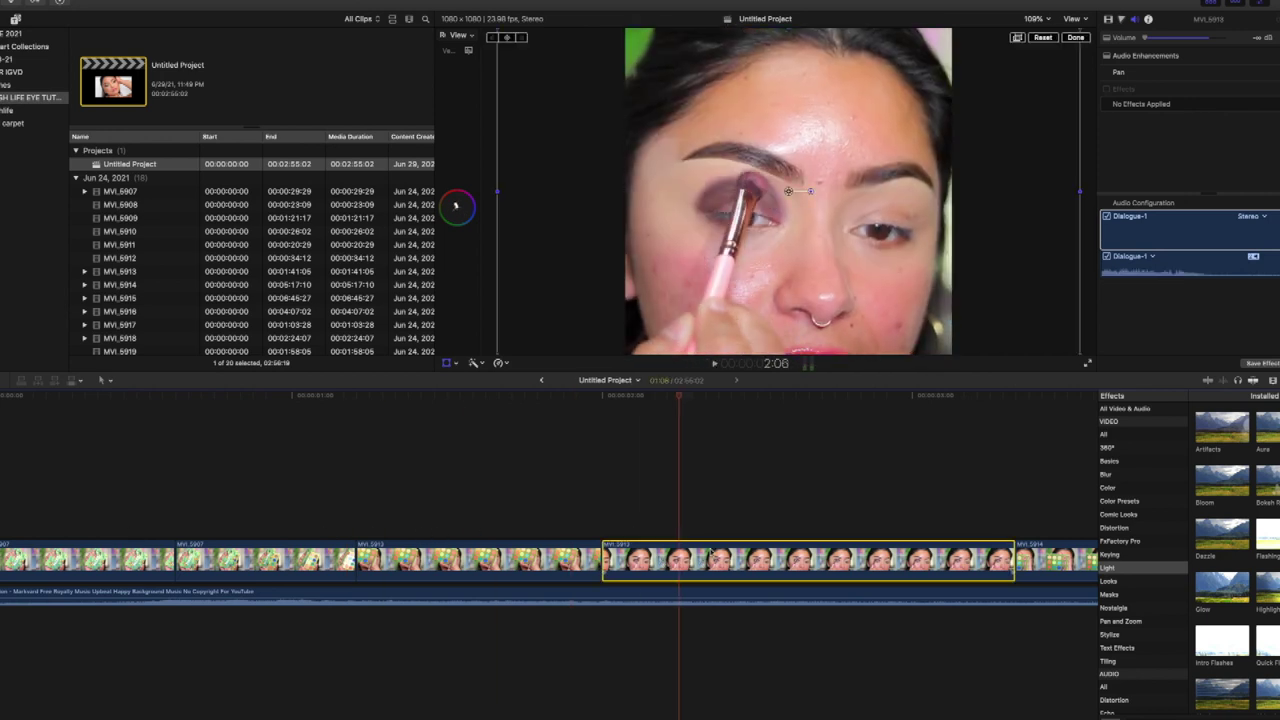
left_click(857, 197)
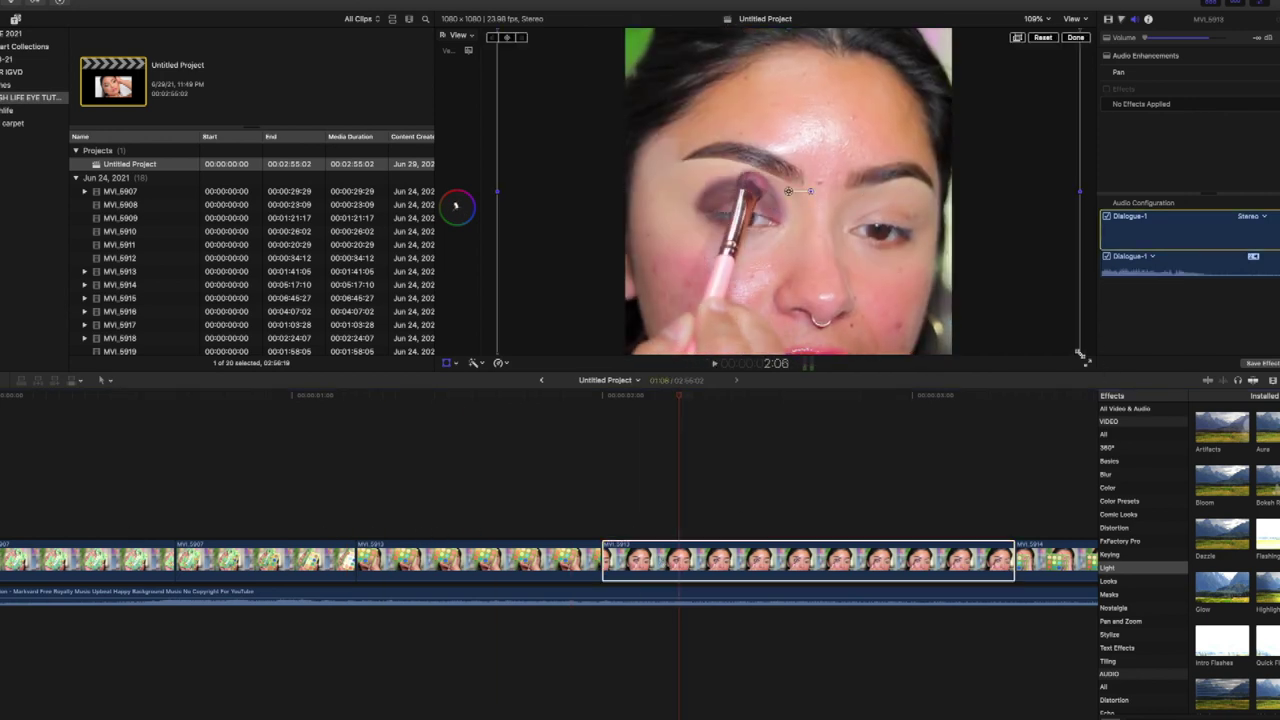
left_click_drag(991, 266, 933, 230)
left_click_drag(1015, 322, 898, 313)
left_click(605, 524)
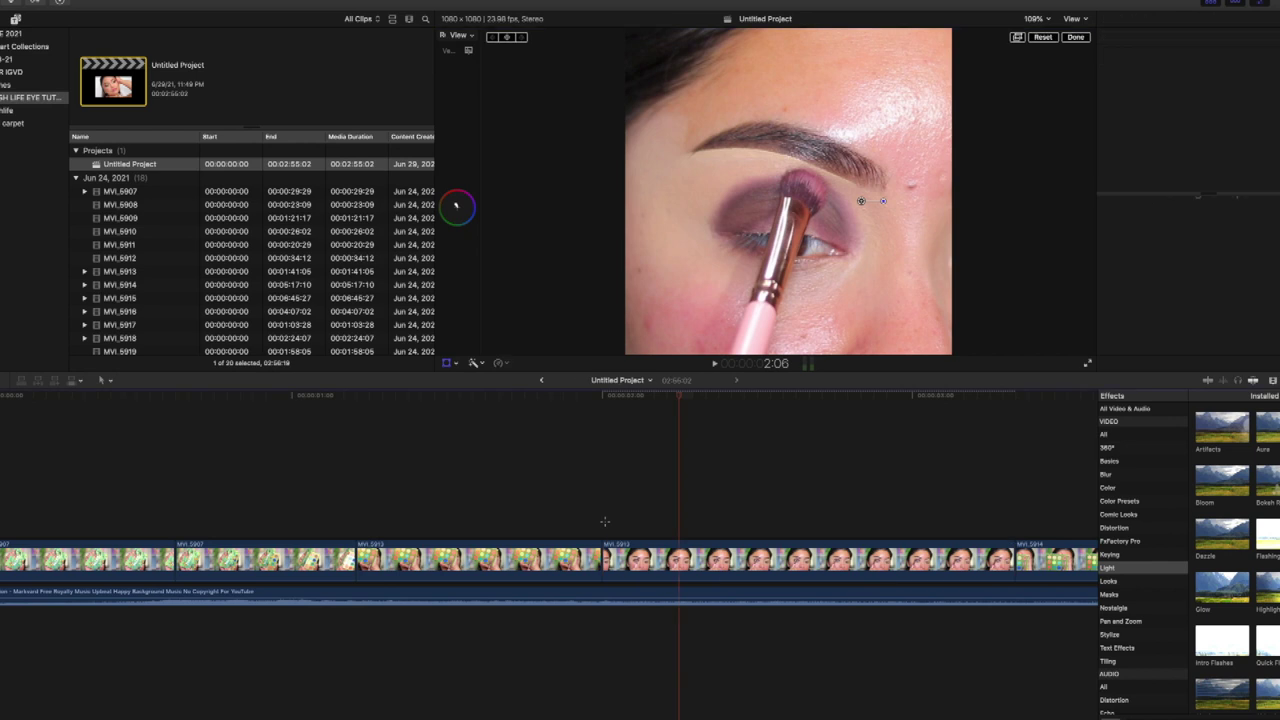
Step: Enlarge the MVI_5914 makeup application clip at 4:21 and reposition it to frame the made-up eye closely
scroll(604, 524, "right", 5)
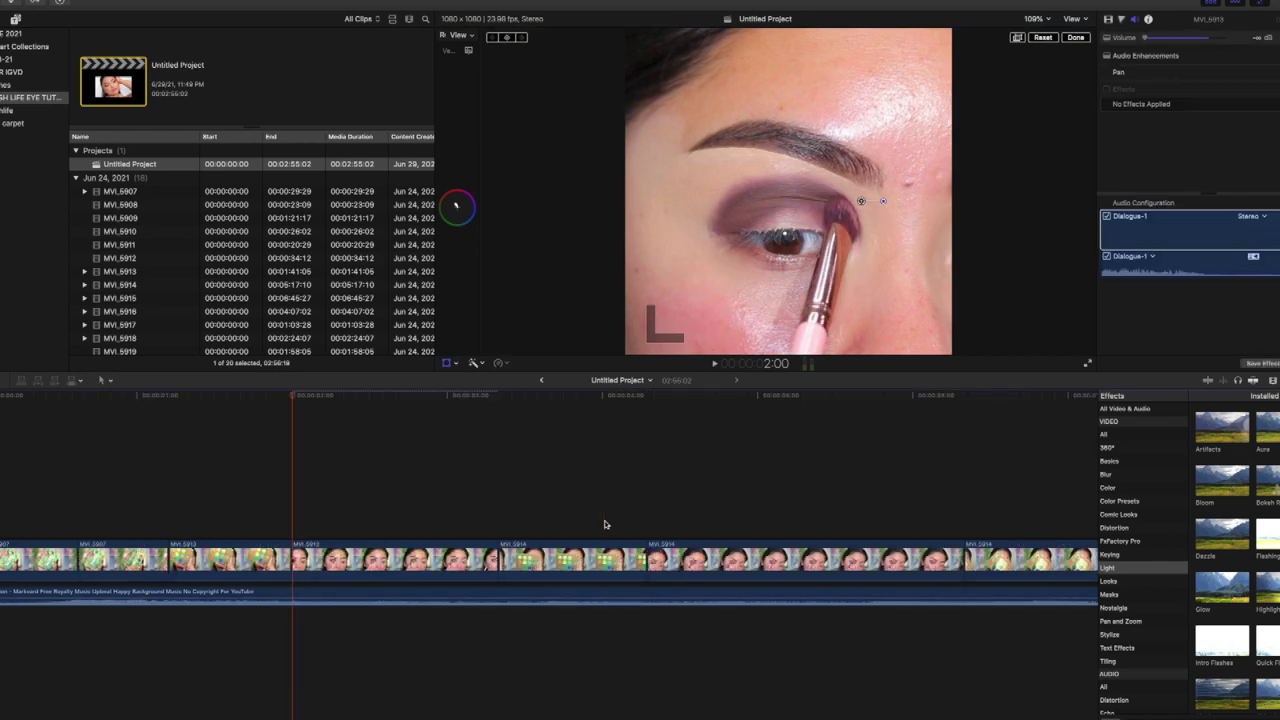
left_click(581, 522)
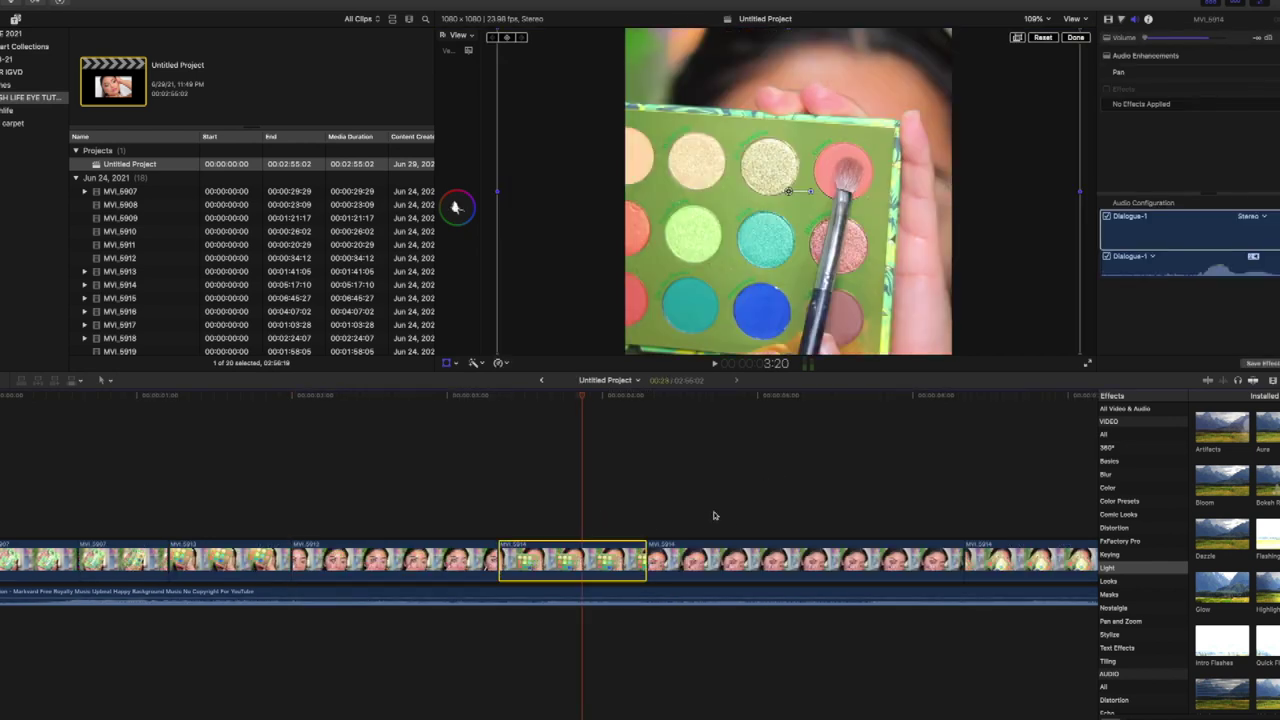
left_click(740, 532)
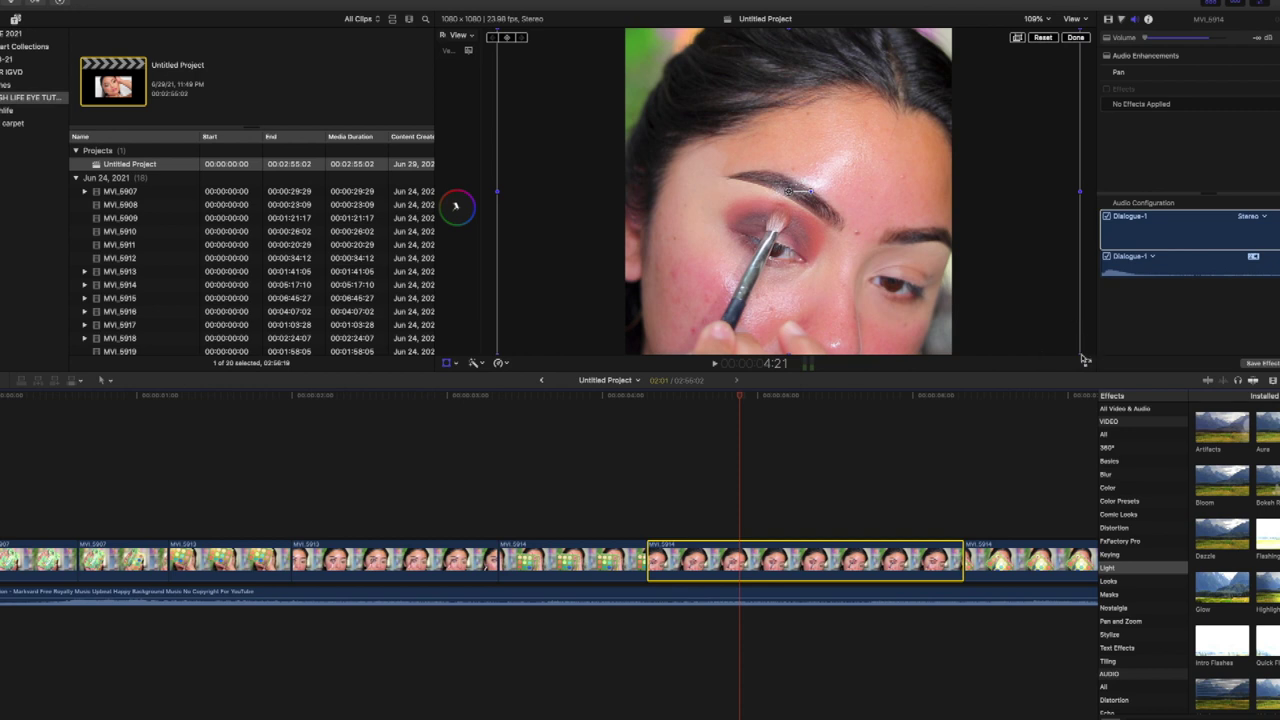
left_click(1083, 360)
left_click_drag(1087, 361, 1190, 430)
left_click_drag(790, 170, 804, 148)
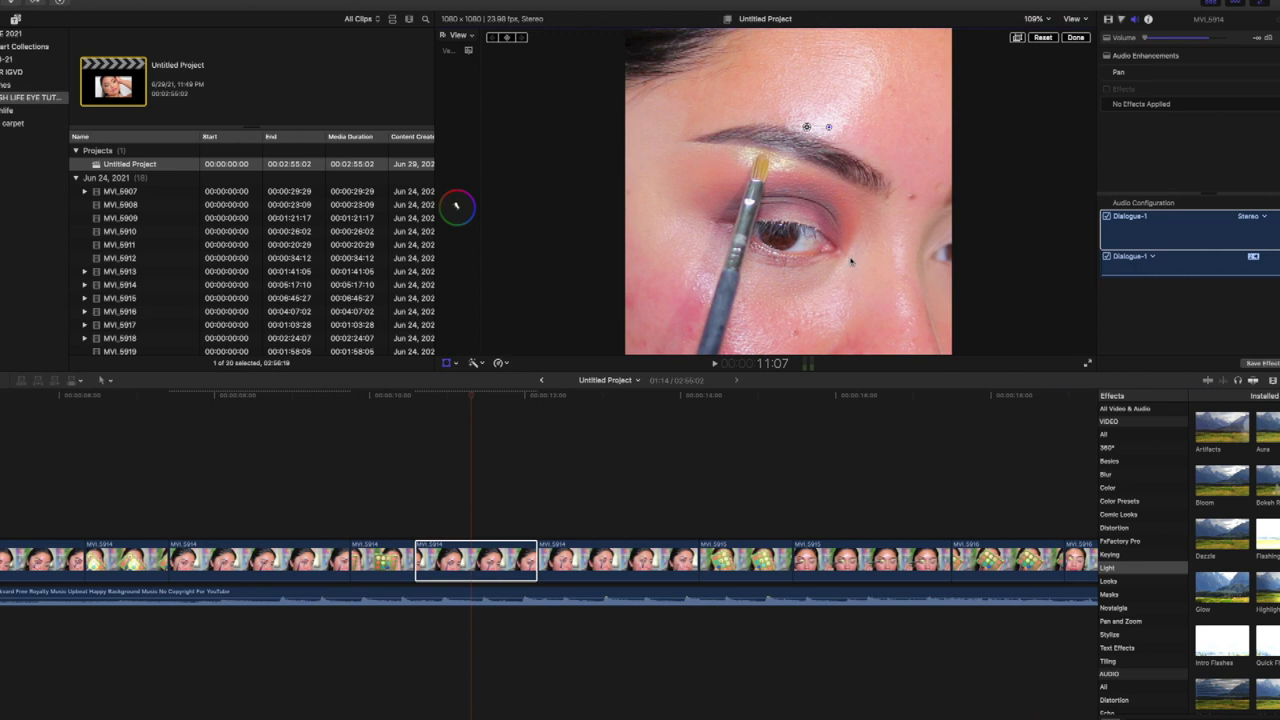
Step: Fine-tune the framing of the MVI_5914 clip at 11:07, and enlarge and reposition the following MVI_5914 clip around the eye
left_click_drag(843, 261, 838, 266)
left_click(615, 535)
left_click(615, 560)
left_click_drag(1000, 296, 969, 213)
left_click_drag(527, 240, 486, 296)
left_click_drag(842, 164, 837, 242)
Step: Enlarge the MVI_5915 application clip at 16:11 and reposition it to frame the green eyeshadow closely
left_click(871, 527)
left_click(880, 555)
left_click_drag(586, 280, 576, 346)
left_click_drag(826, 227, 768, 290)
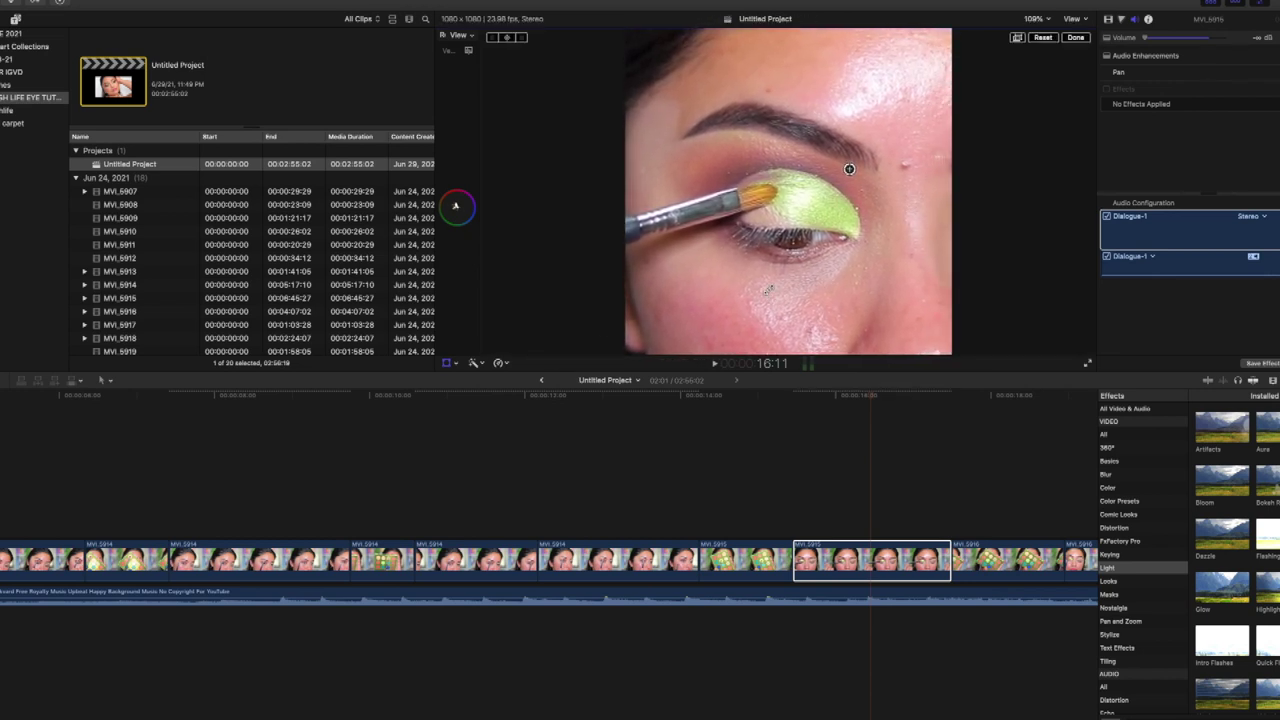
Step: Enlarge the MVI_5916 application clip at 19:21 and reposition it for a close-up of the orange and green eyelid
scroll(577, 547, "right", 10)
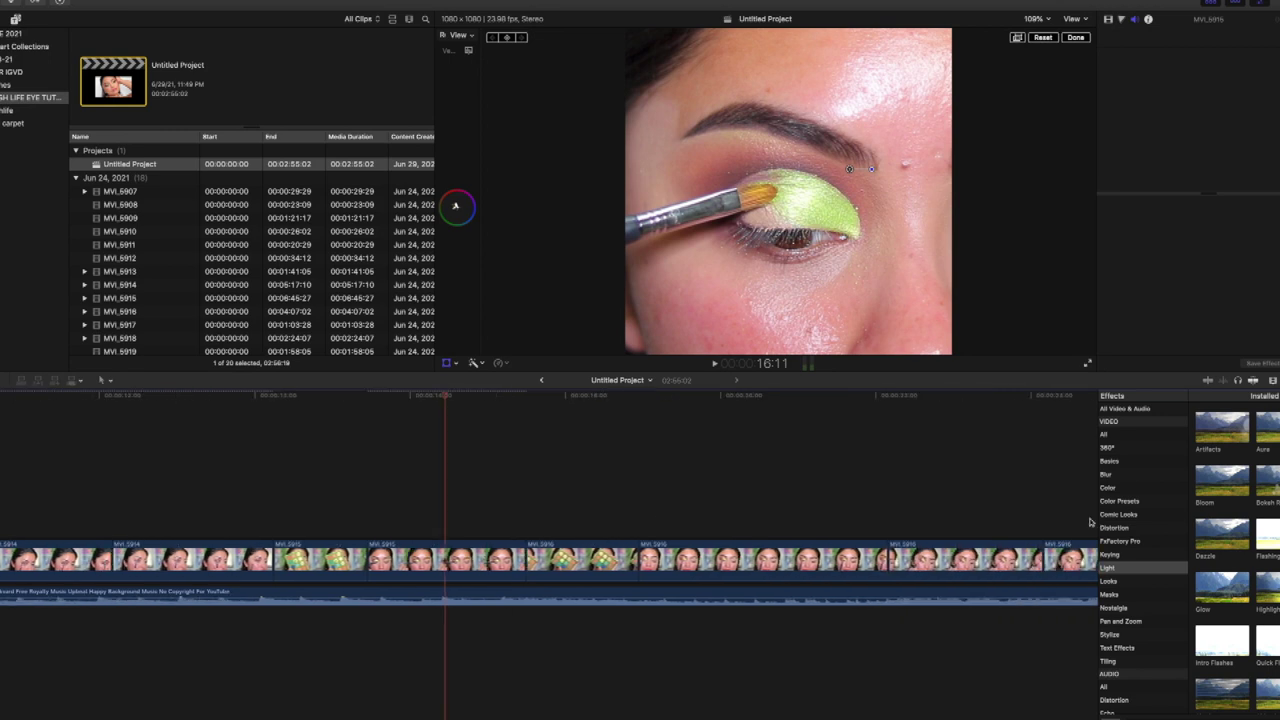
left_click(714, 556)
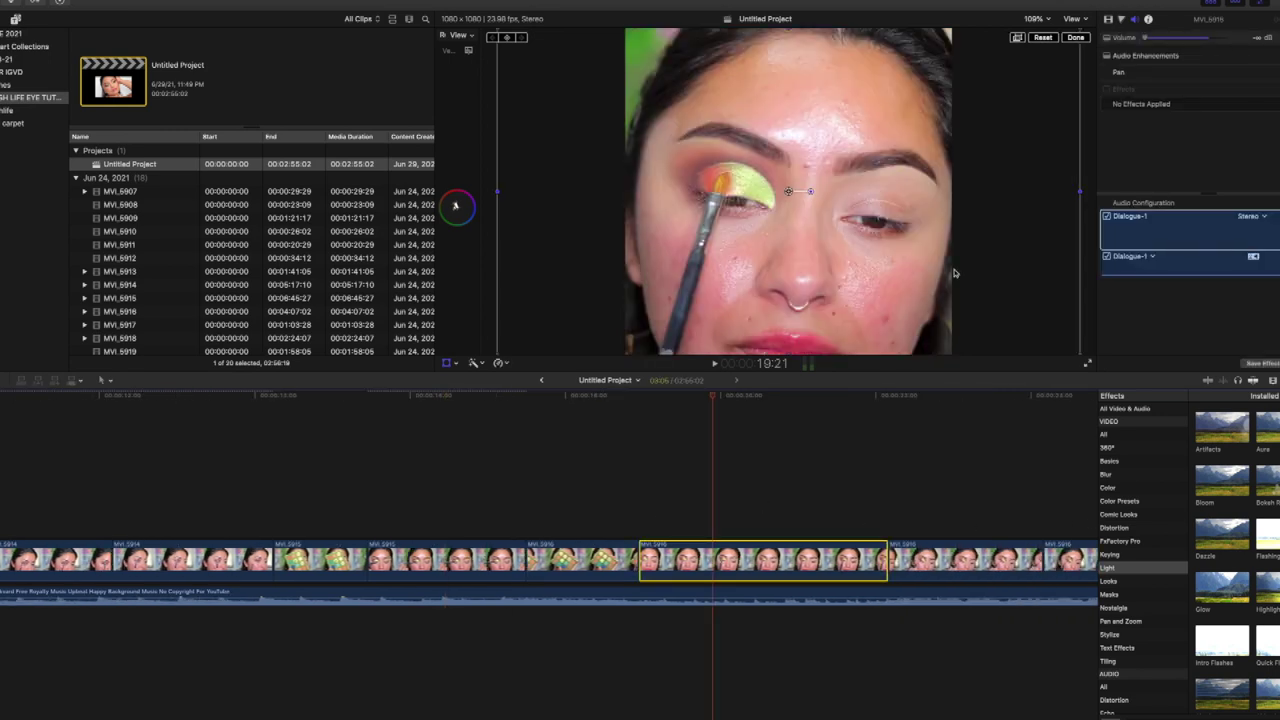
left_click_drag(954, 273, 1044, 177)
left_click_drag(595, 265, 527, 388)
left_click_drag(728, 161, 733, 278)
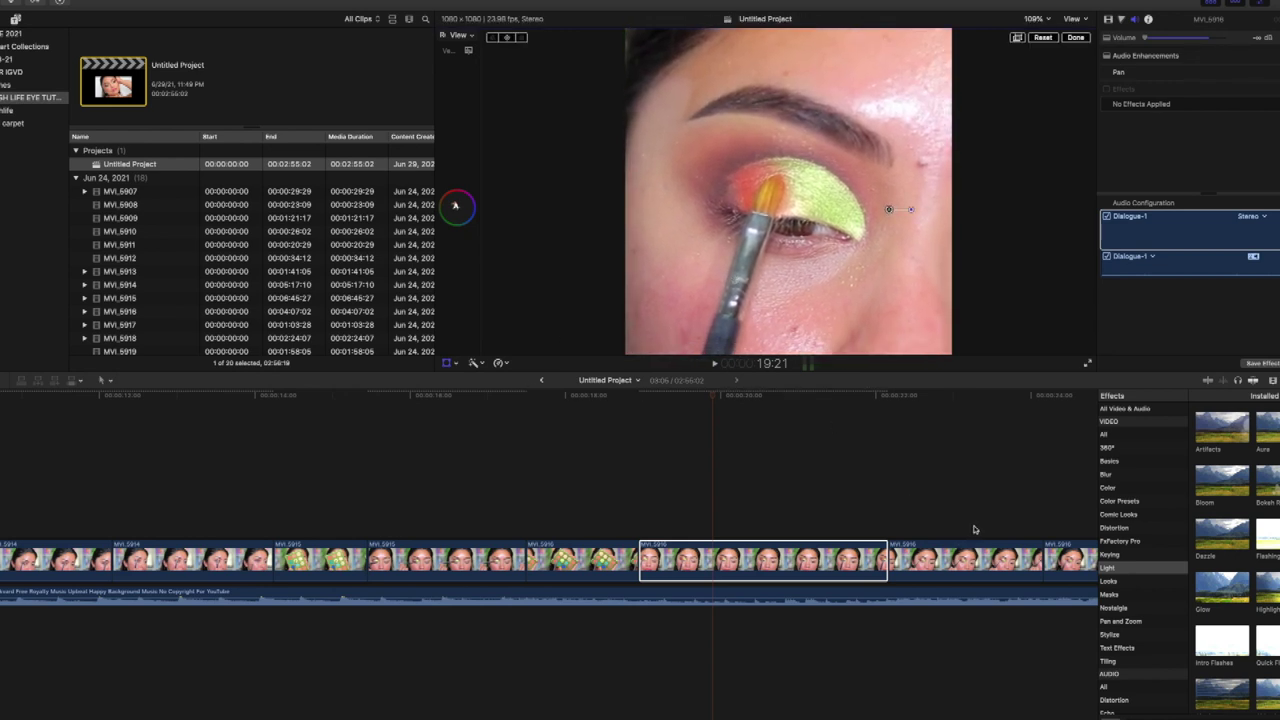
Step: Reposition the enlarged MVI_5917 green eyeliner clip at 27:18 so the eye sits in the middle of the frame
left_click(974, 530)
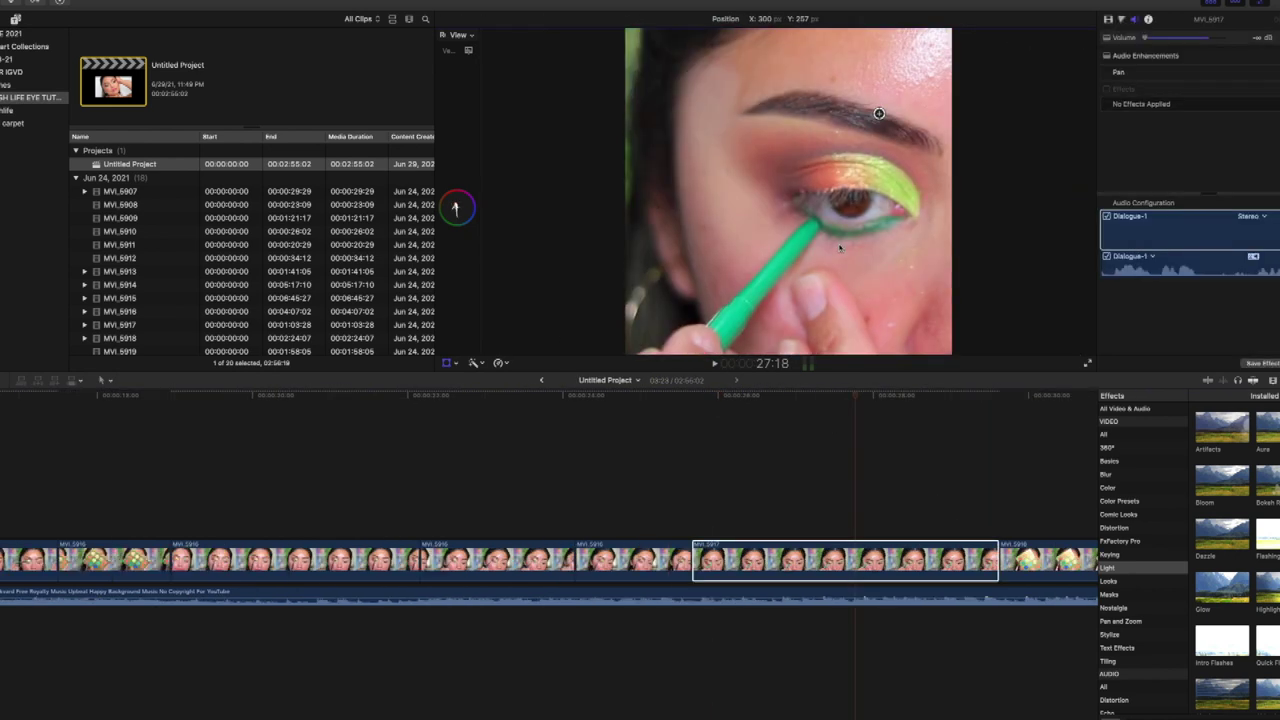
left_click_drag(800, 270, 787, 272)
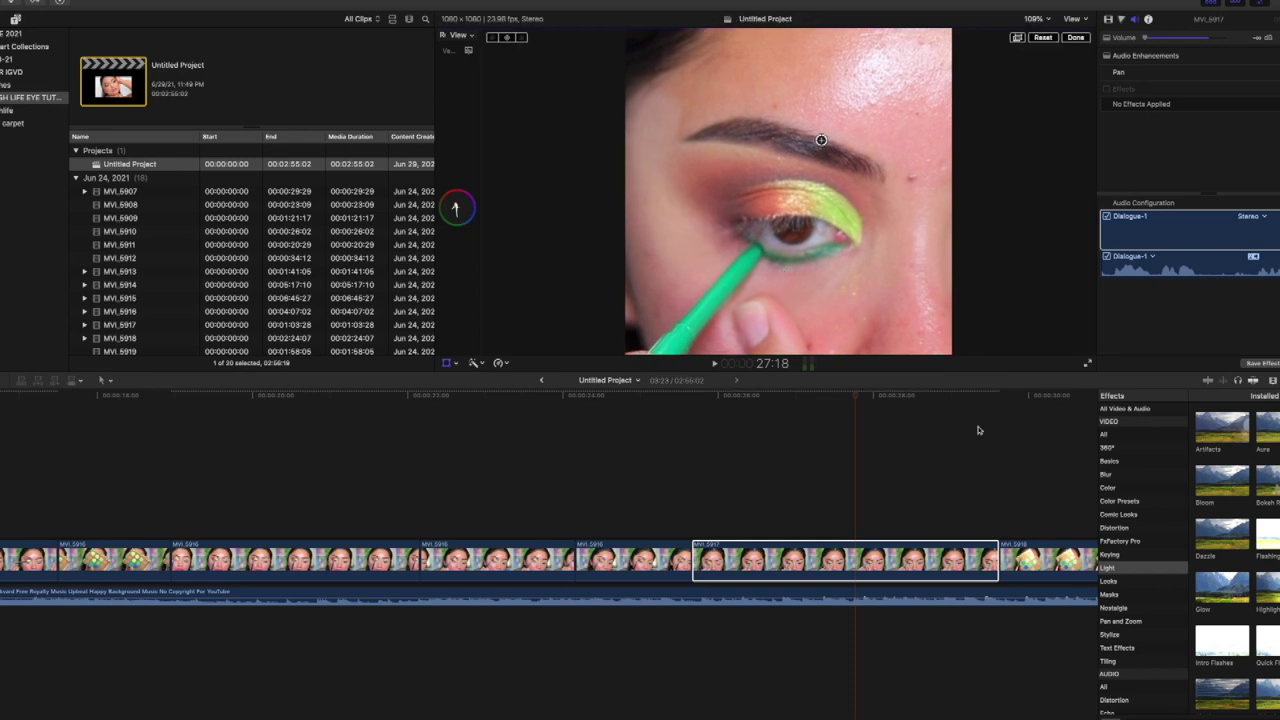
left_click(1055, 532)
Step: Enlarge the MVI_5918 lower lash line clip at 32:00 and reposition it for a close-up of the eye
scroll(1060, 530, "right", 5)
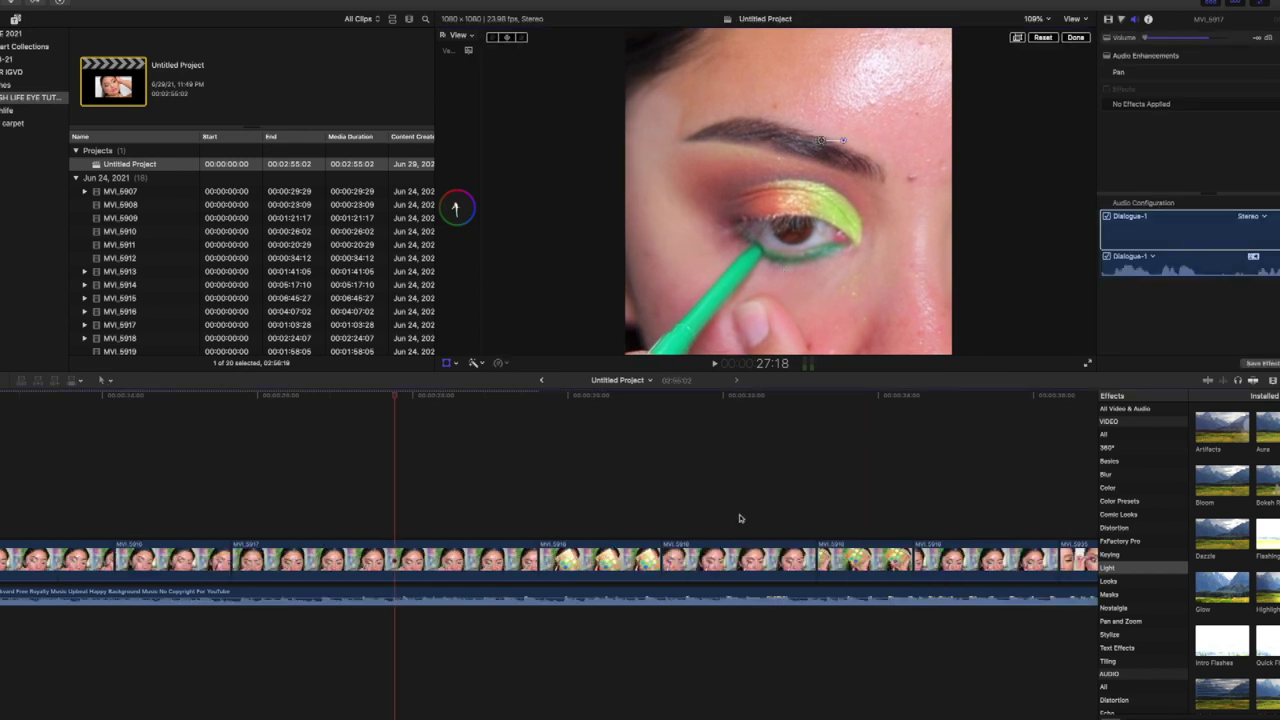
left_click(724, 537)
left_click(732, 557)
left_click_drag(609, 263, 688, 140)
left_click_drag(605, 235, 538, 354)
left_click_drag(790, 252, 752, 281)
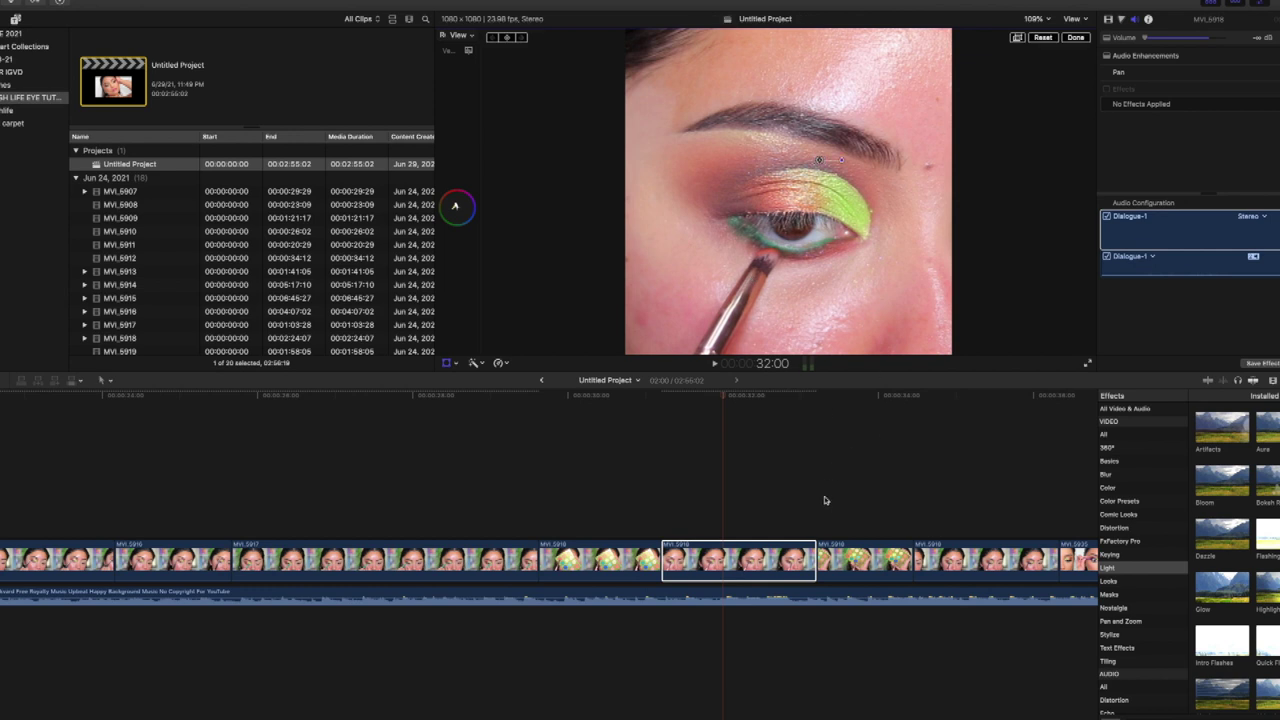
Step: Enlarge and reposition the blue lower lash line application clip at 35:09 to bring the eye closer
left_click(988, 519)
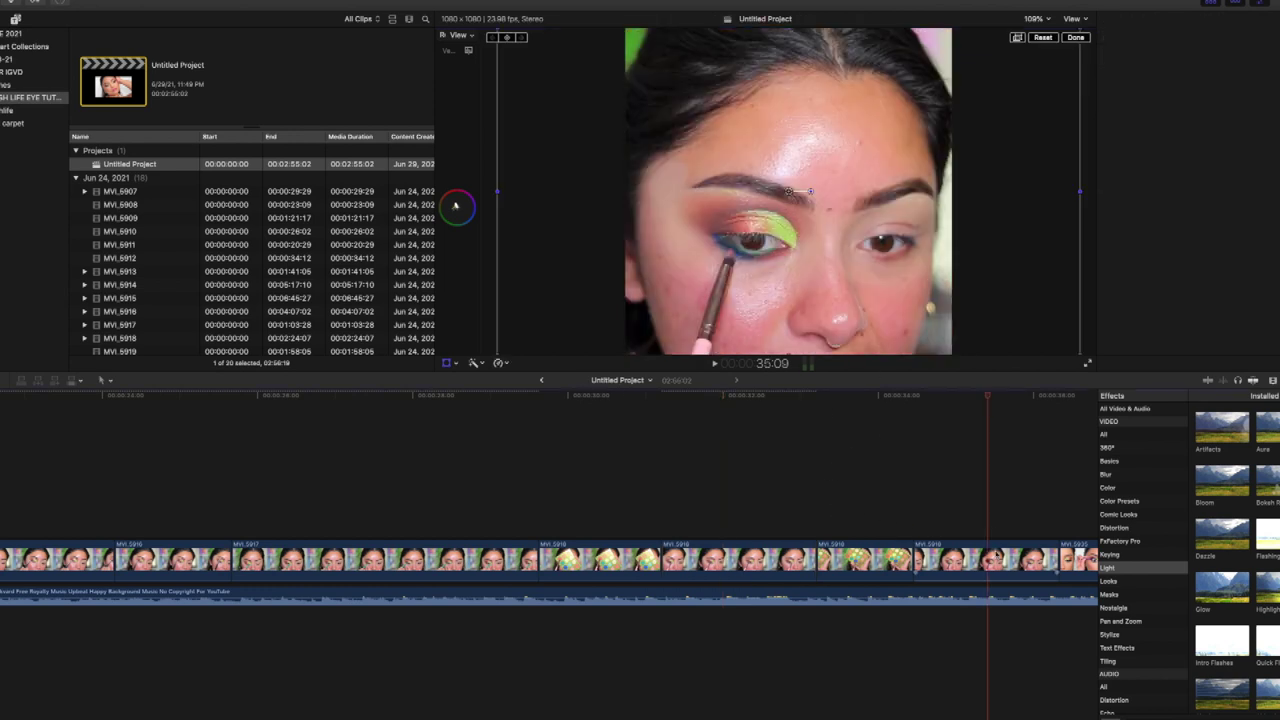
left_click(999, 558)
left_click_drag(640, 272, 824, 272)
Step: Enlarge the MVI_5935 false lash clip at 37:02 and reposition it to frame the eye and tweezers closely
scroll(443, 543, "right", 5)
left_click(437, 543)
left_click(449, 568)
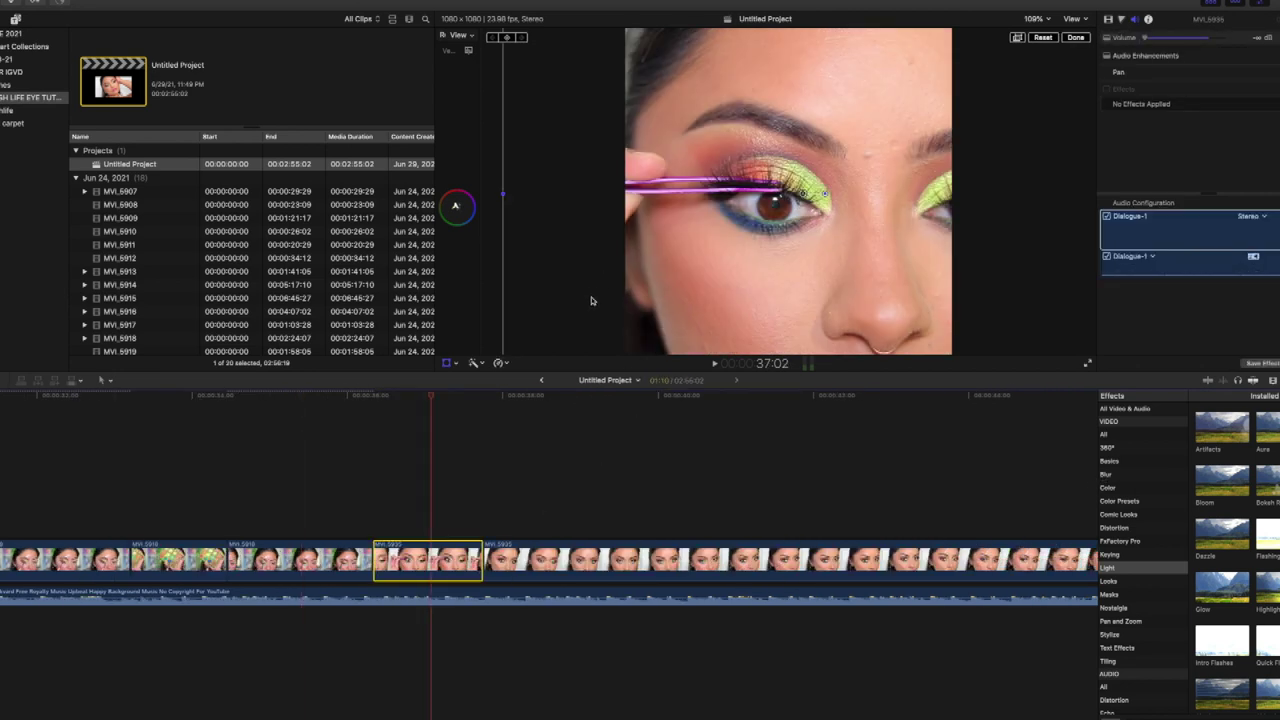
left_click_drag(643, 270, 640, 310)
left_click_drag(700, 230, 778, 265)
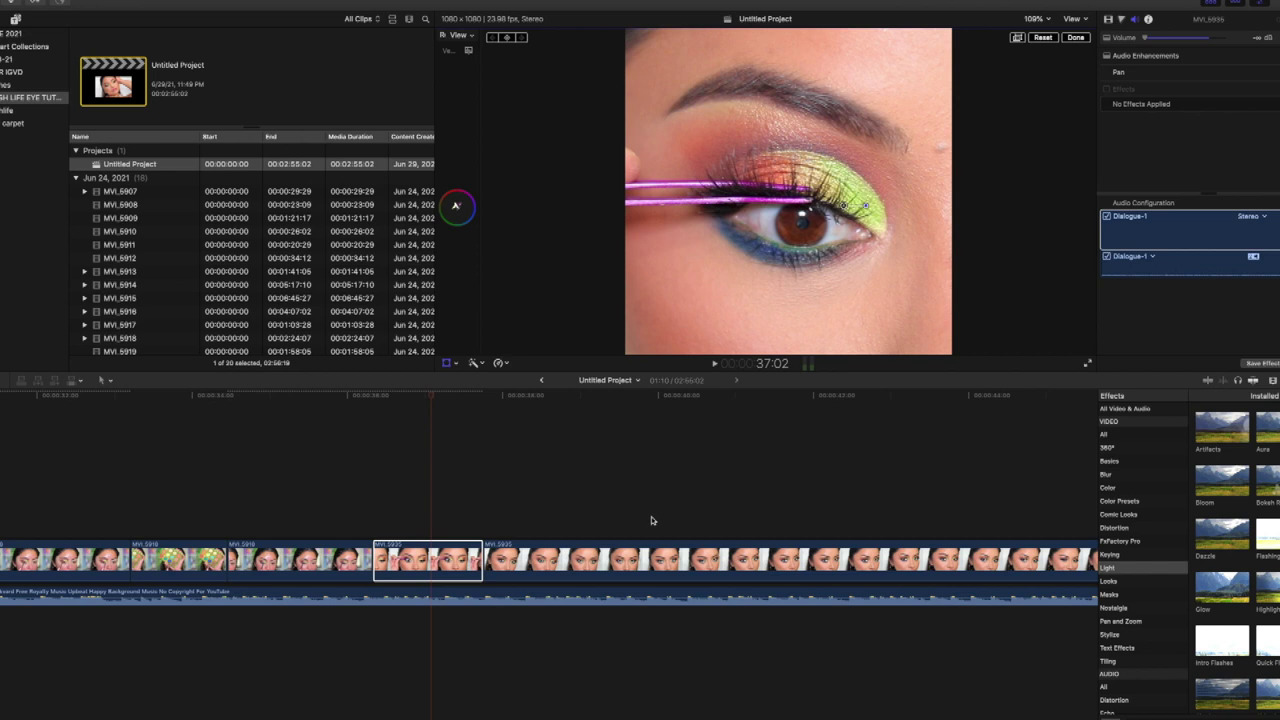
Step: Split the MVI_5935 footage at 40:03 and reposition the segment before the cut to show both eyes
left_click(666, 560)
key("super+b")
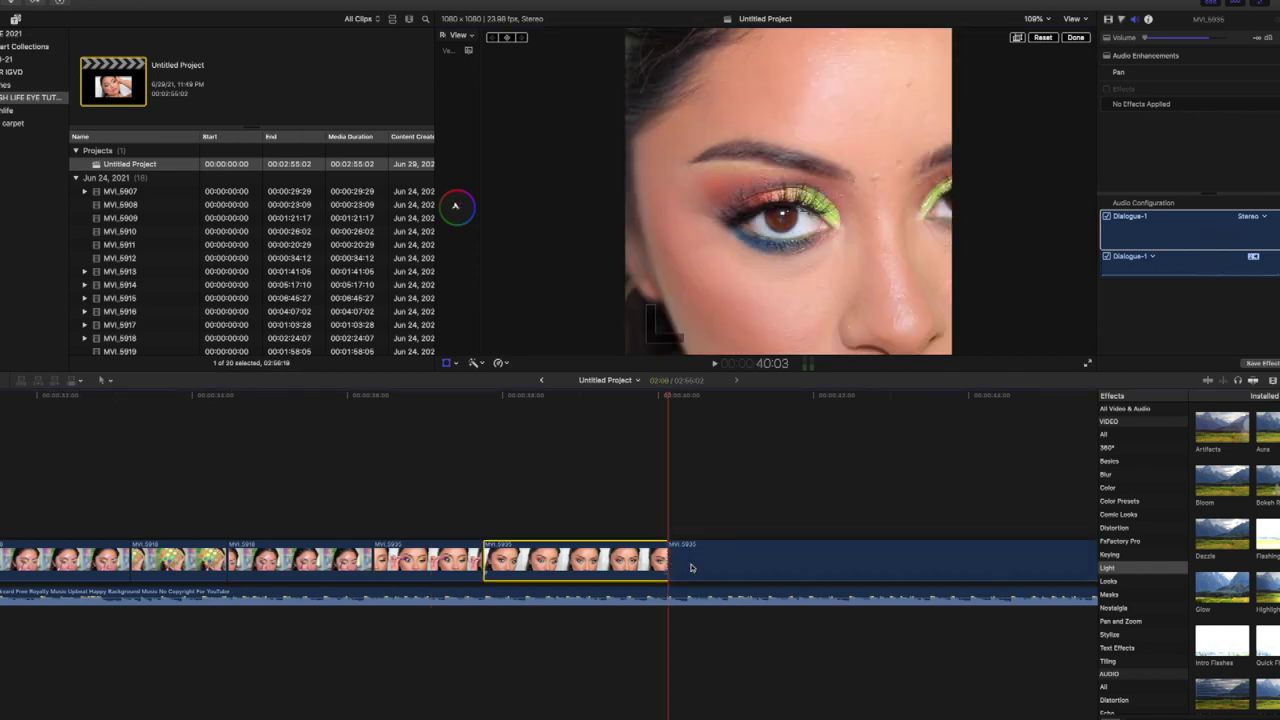
left_click(540, 528)
left_click_drag(814, 267, 741, 267)
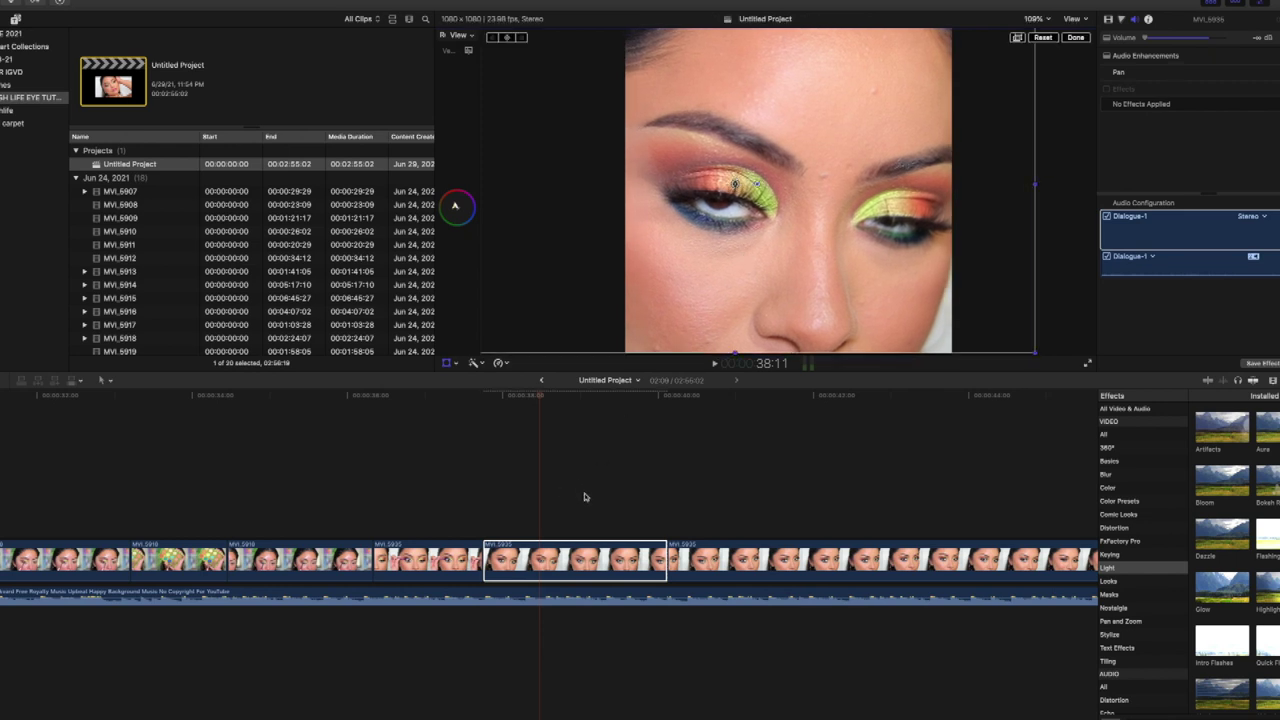
left_click(489, 538)
key("space")
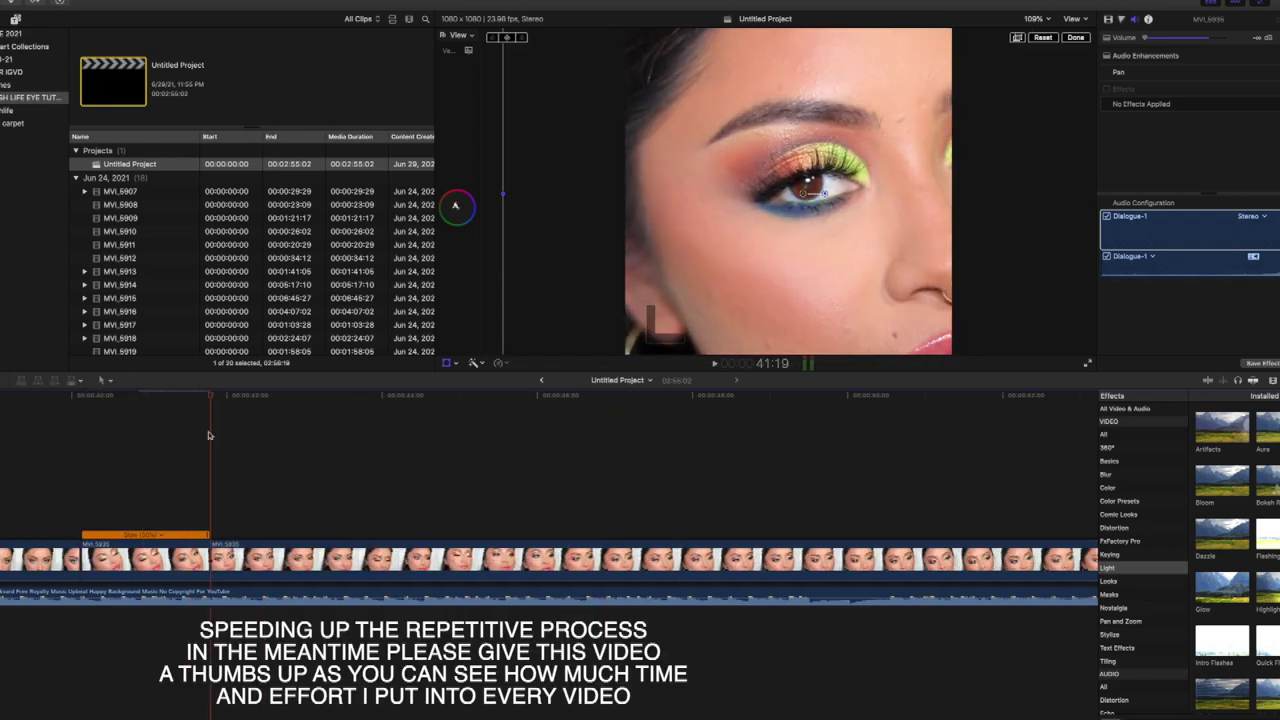
Step: Cut the MVI_5935 footage from 41:19 onward into short closing shots, slowing the first one to 50%
key("ctrl+b")
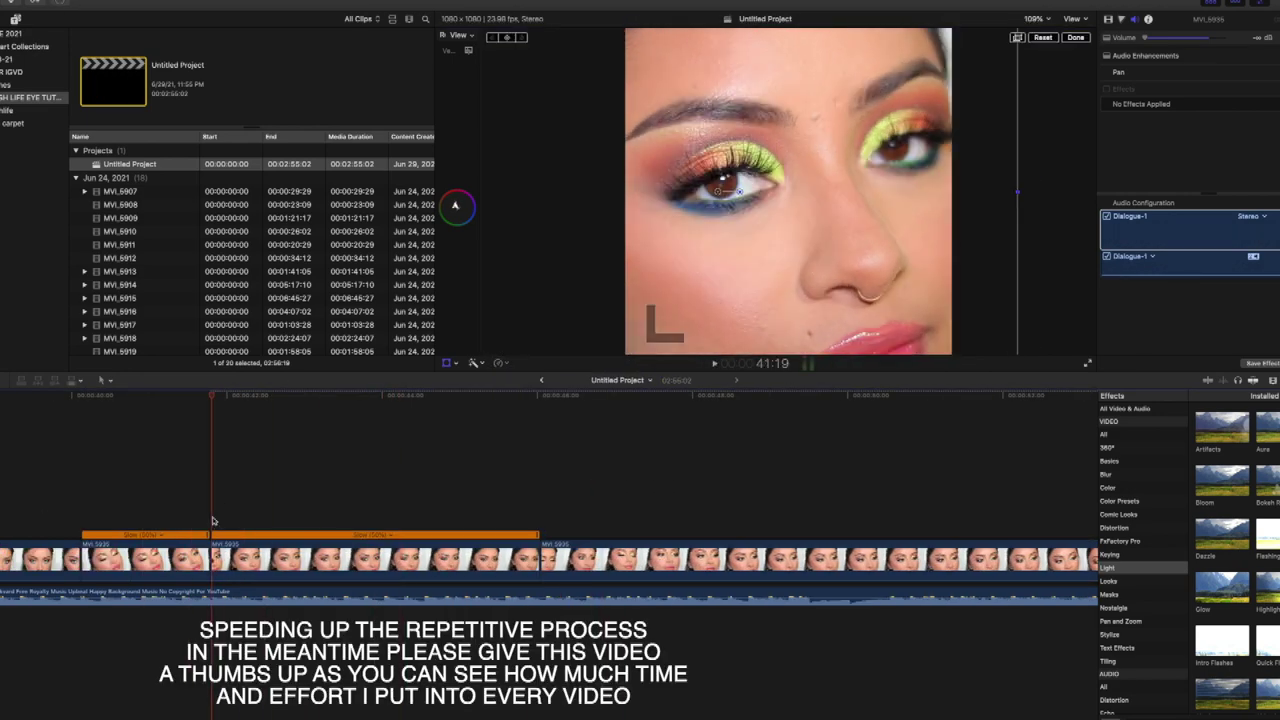
left_click(880, 558)
key("space")
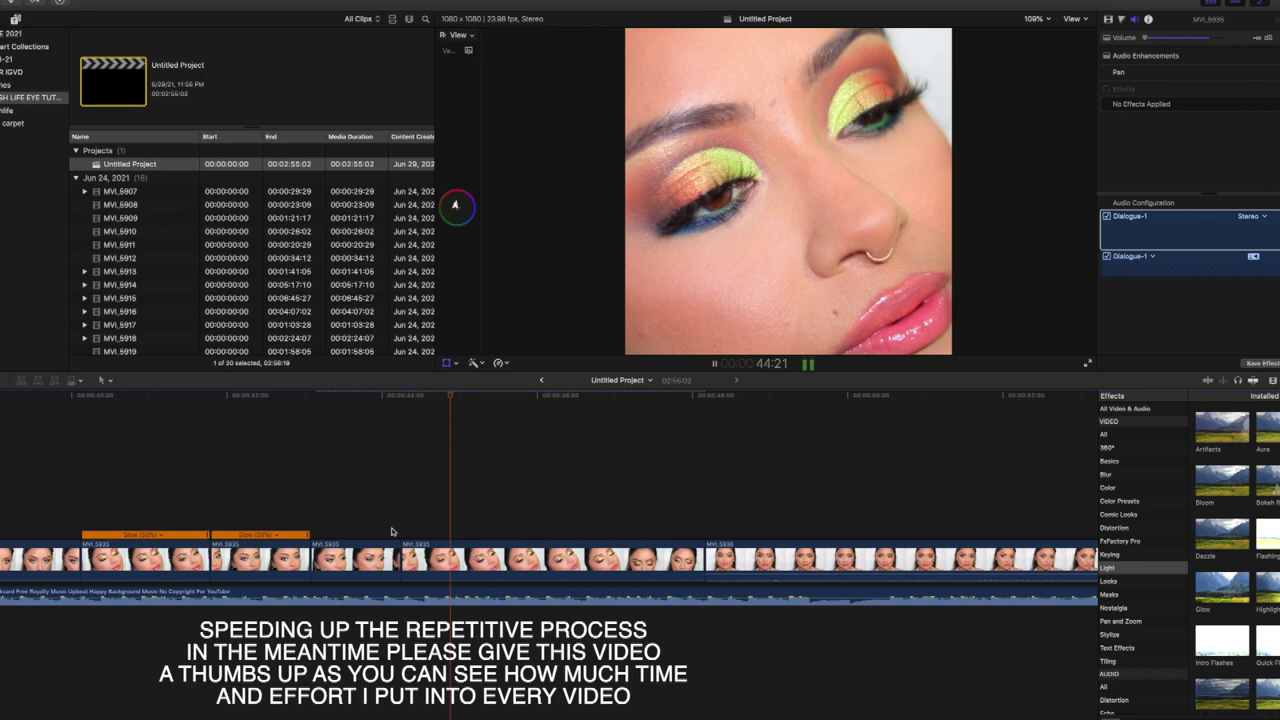
key("ctrl+b")
left_click(523, 558)
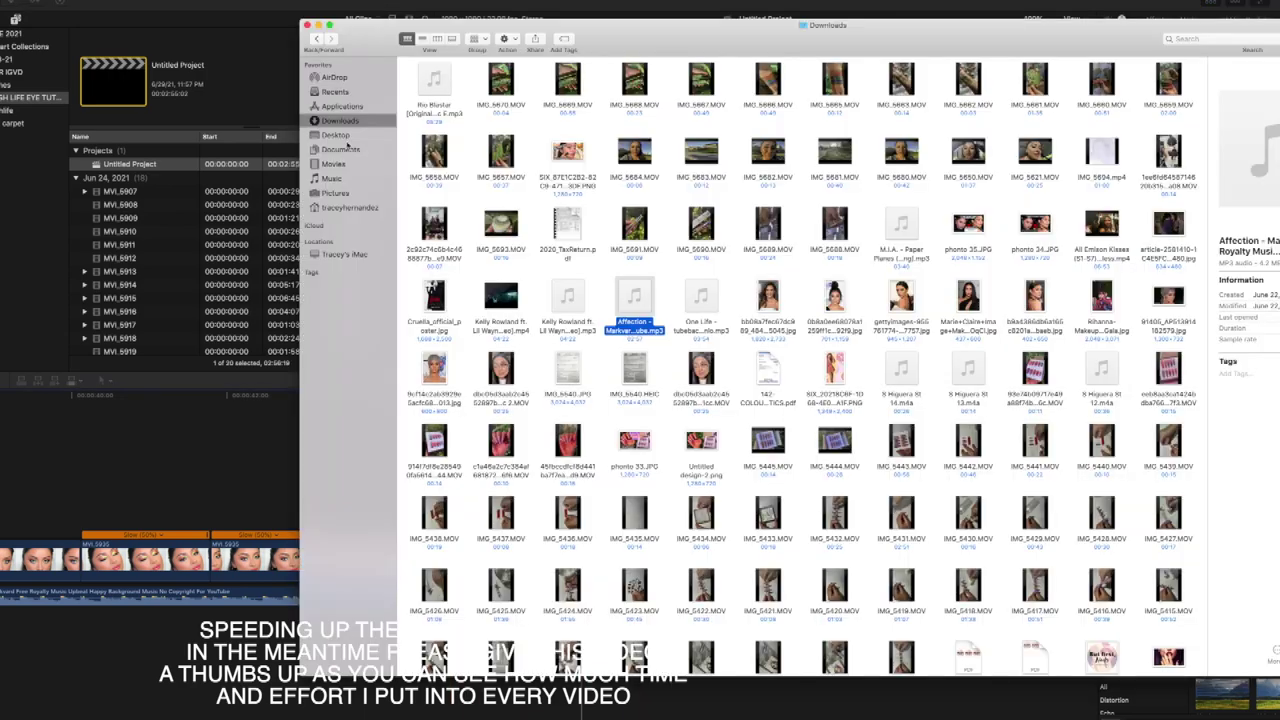
Step: Add MVI_5942 and further closing clips from Finder to the end of the timeline and delete their leftover footage
left_click(979, 505, "shift")
left_click_drag(979, 505, 600, 560)
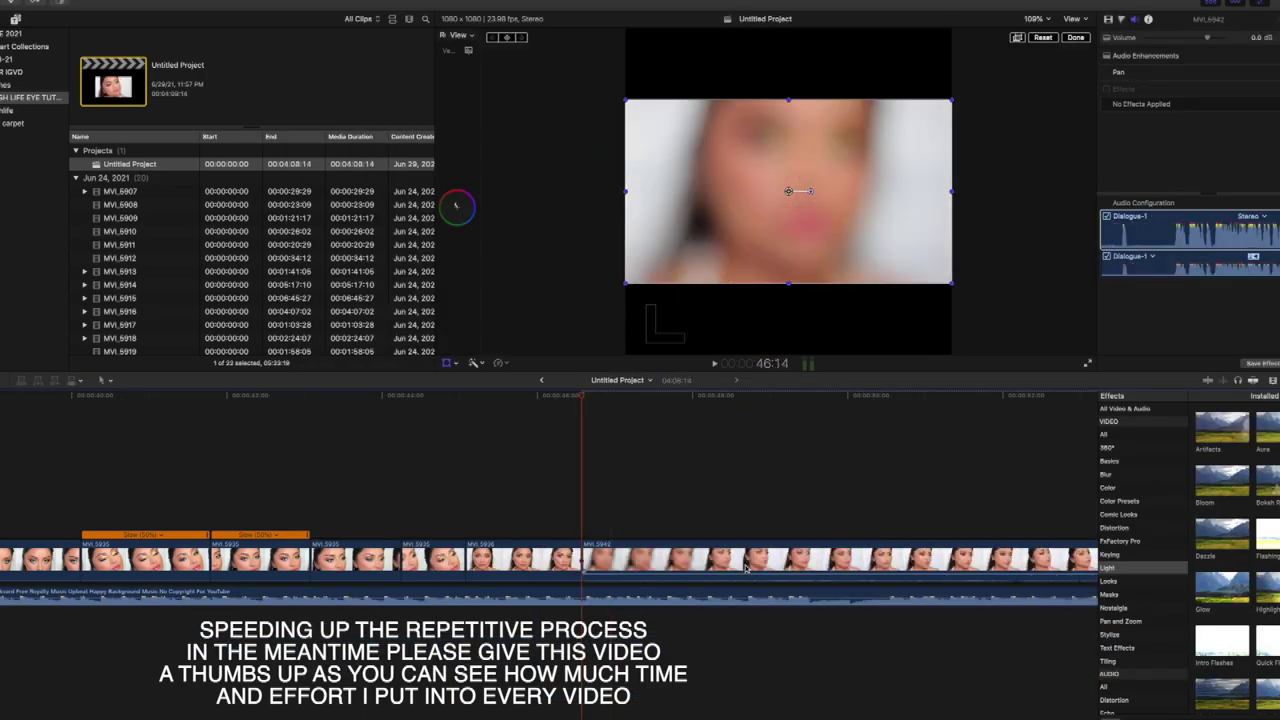
key("Delete")
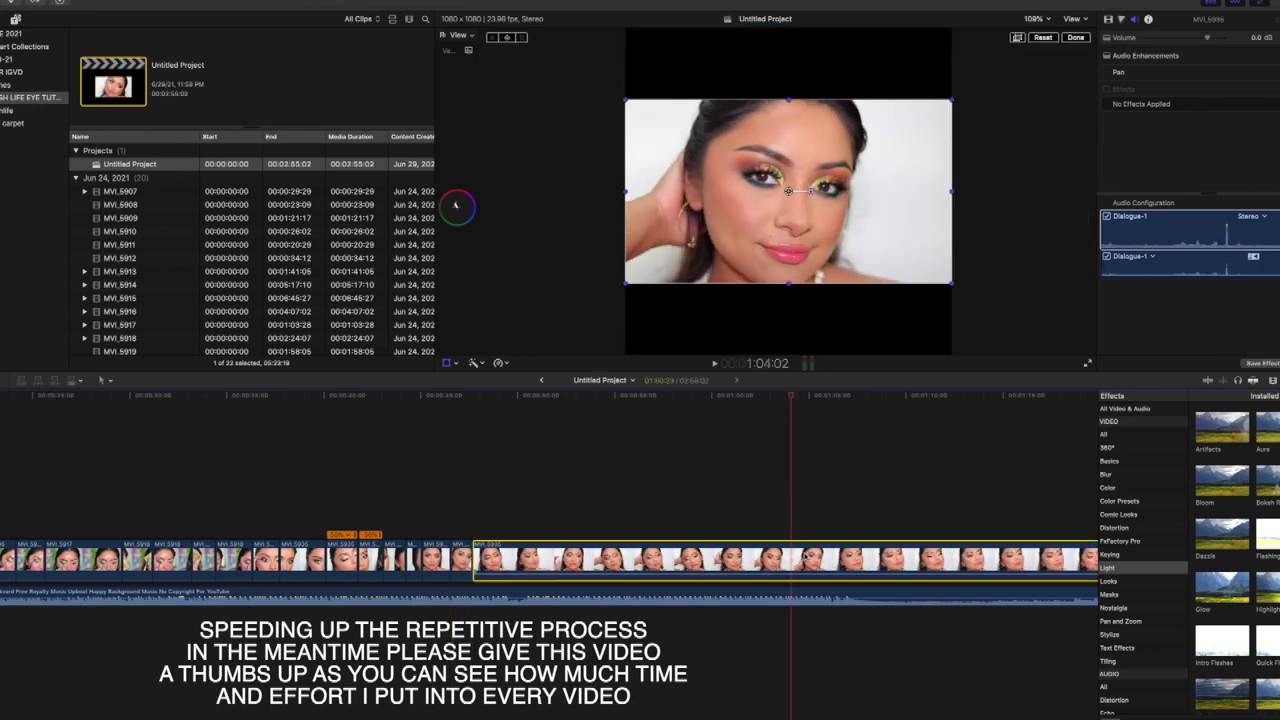
key("Delete")
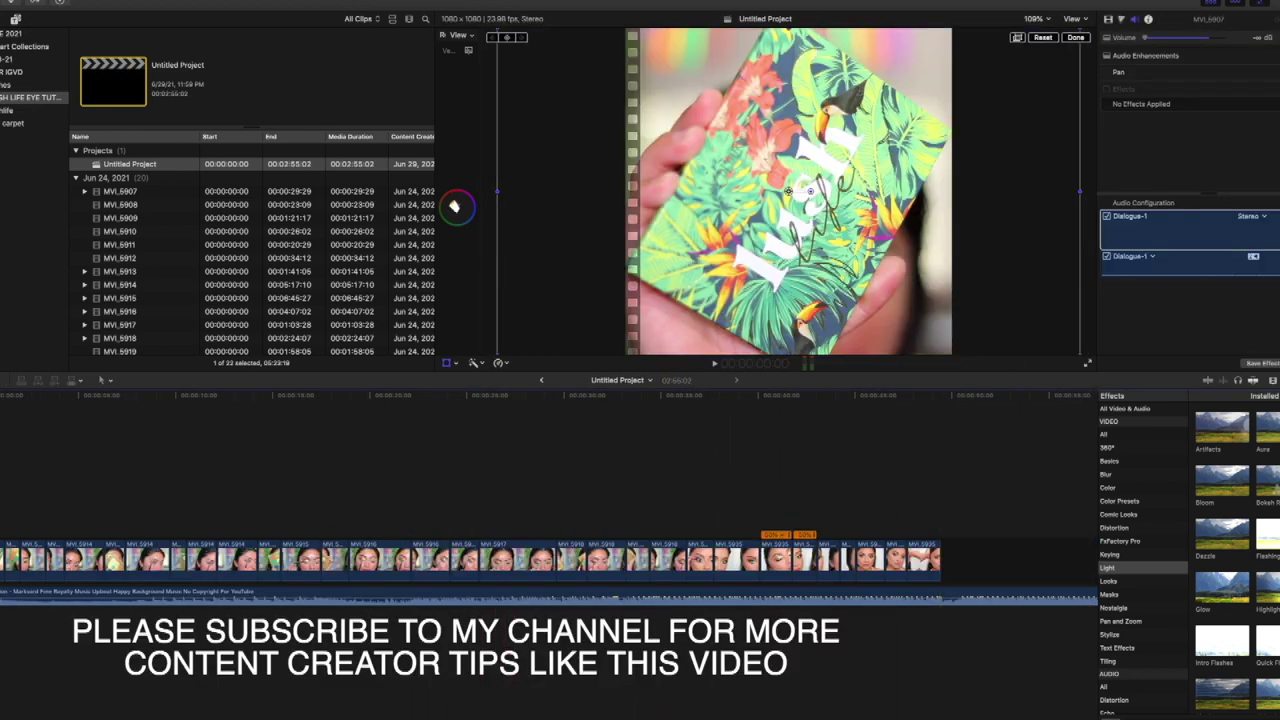
Step: Tighten the pacing by trimming excess footage from the makeup application clips across the timeline
left_click(160, 545)
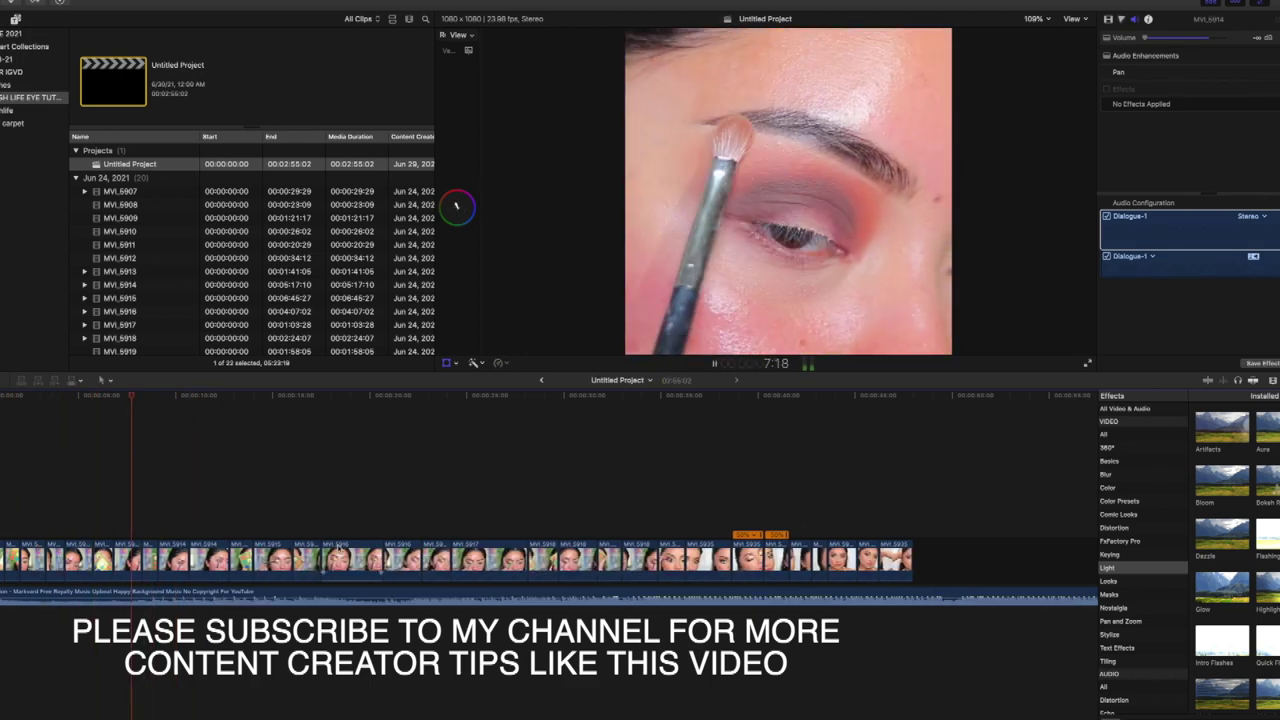
left_click(241, 553)
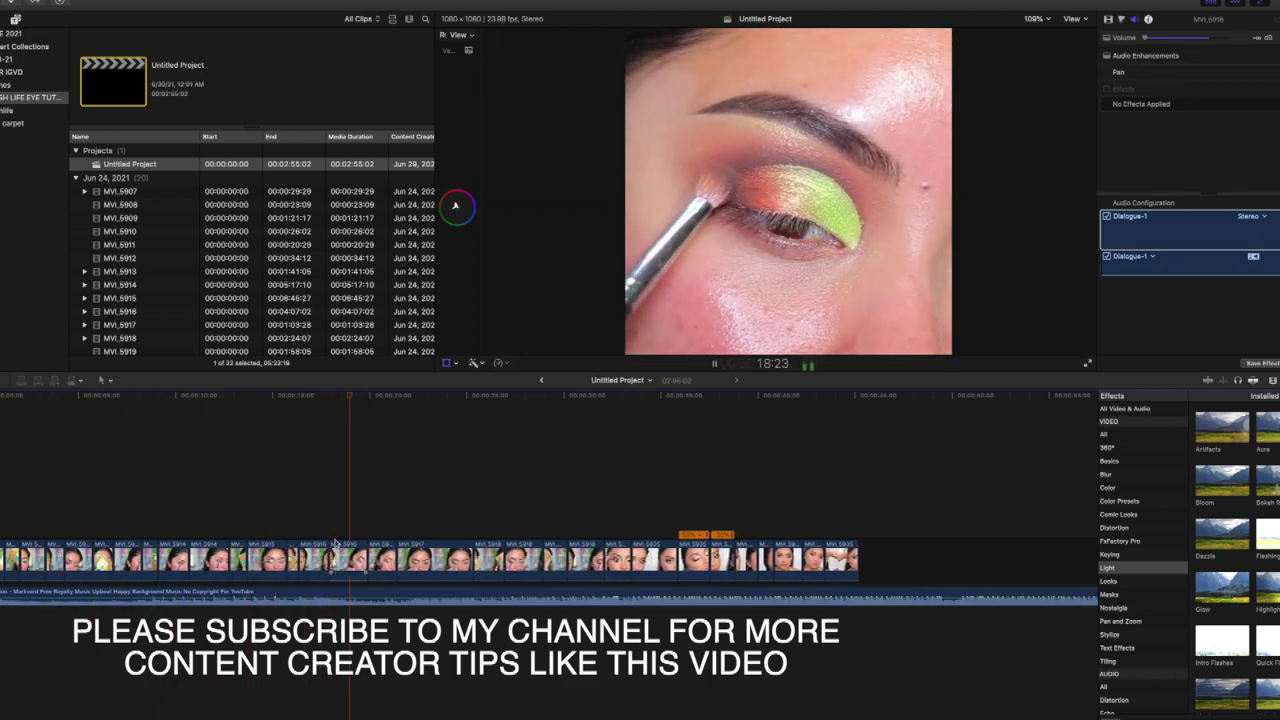
left_click(412, 560)
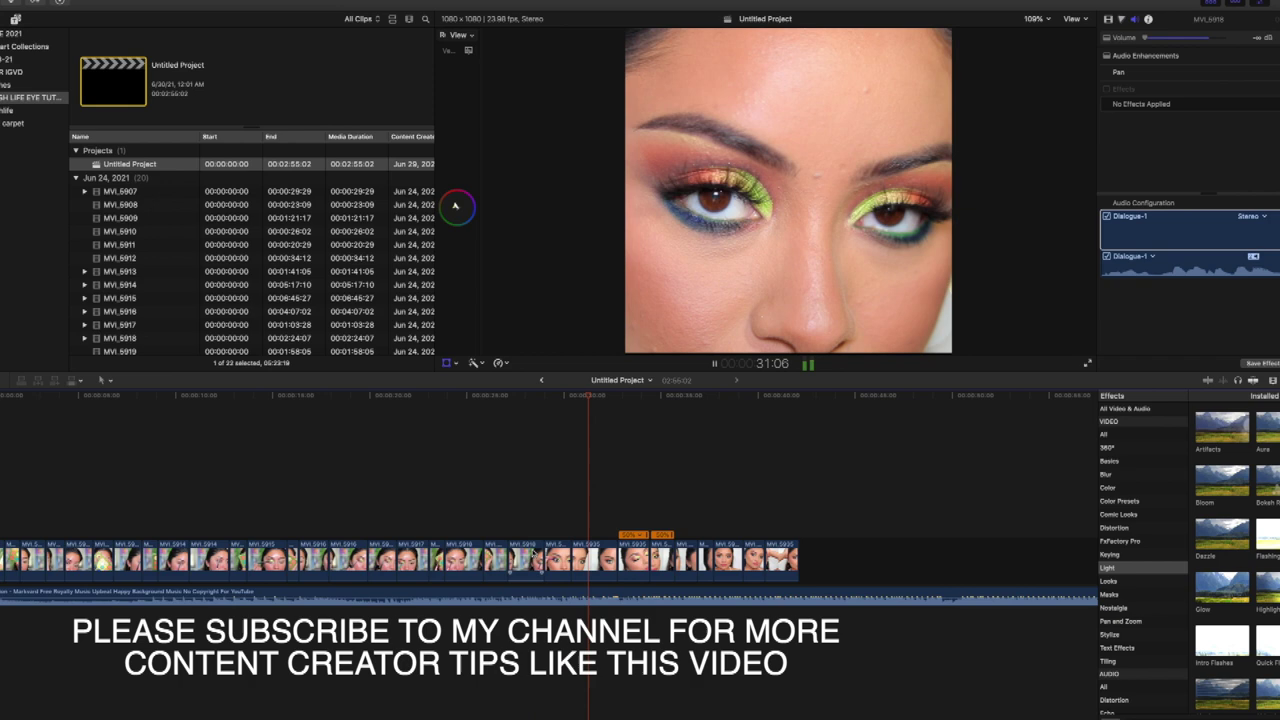
Step: Split the background music at 42:03, where the video ends, and delete the leftover music and the empty gap
left_click(801, 539)
left_click(826, 595)
key("super+b")
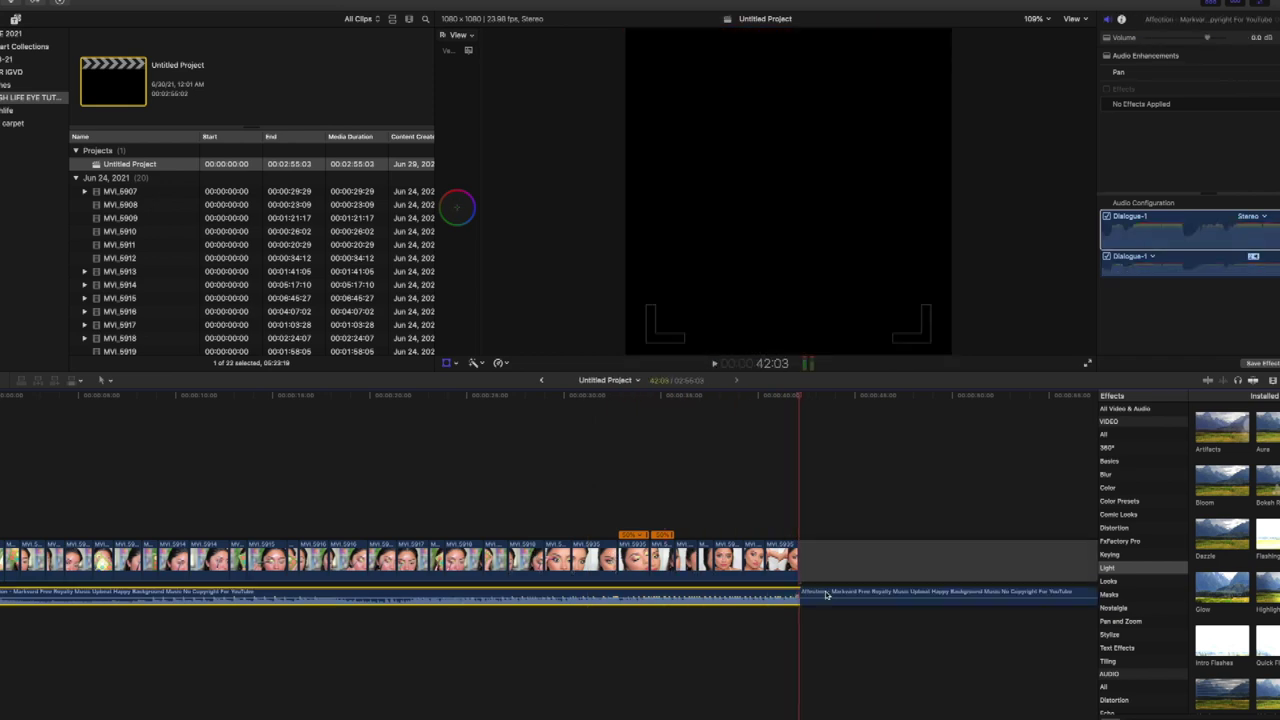
left_click(826, 595)
key("Delete")
left_click(828, 555)
key("Delete")
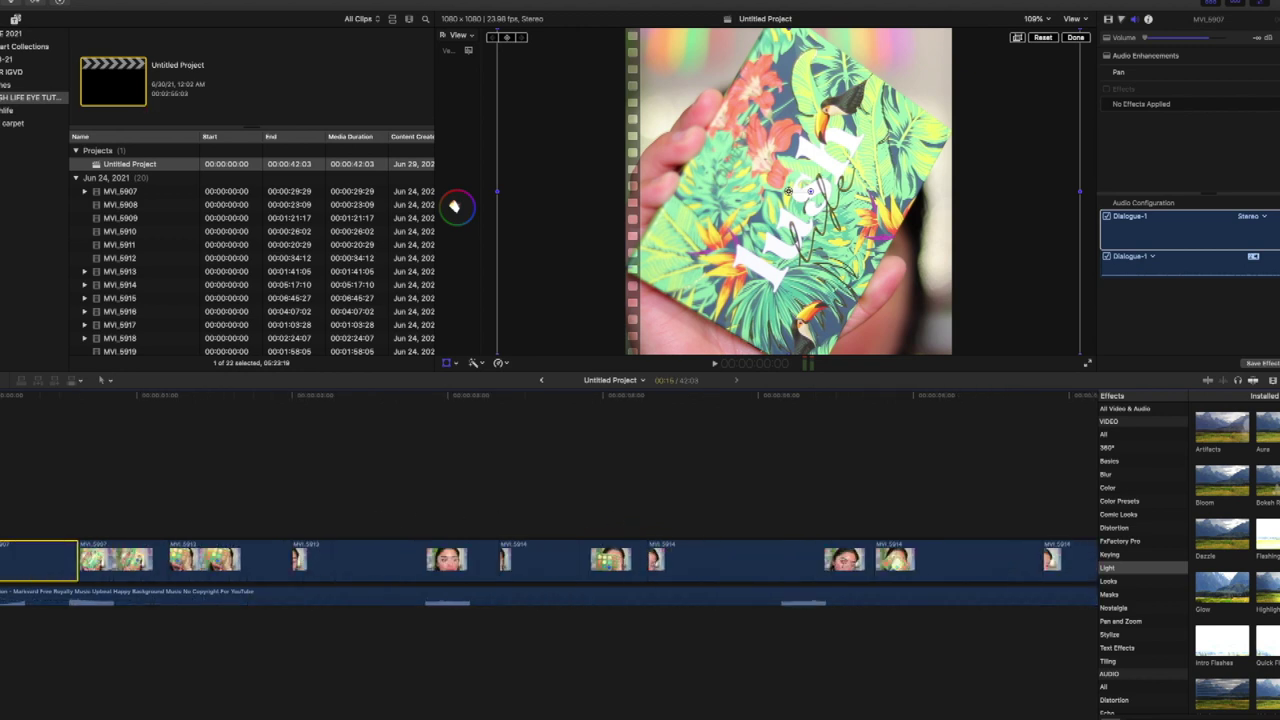
Step: Add a Basic Title above the opening MVI_5907 clip and move it to the very start of the timeline
left_click(23, 568)
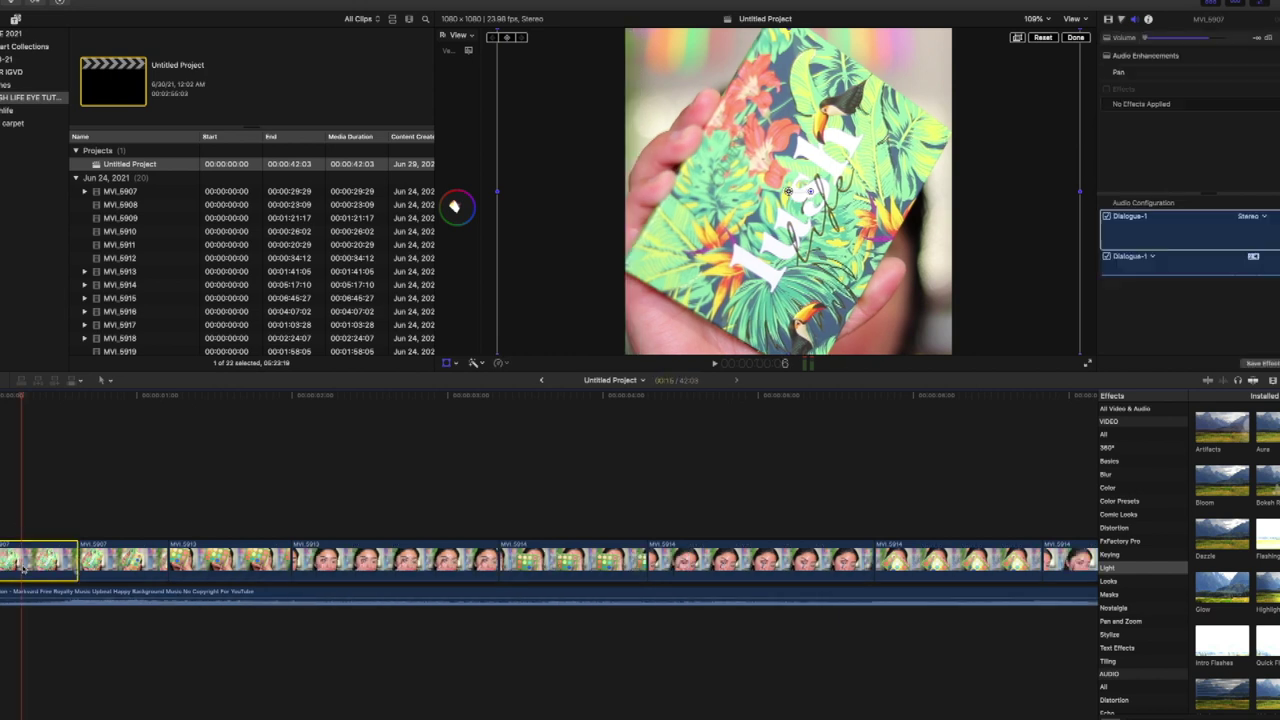
left_click(16, 21)
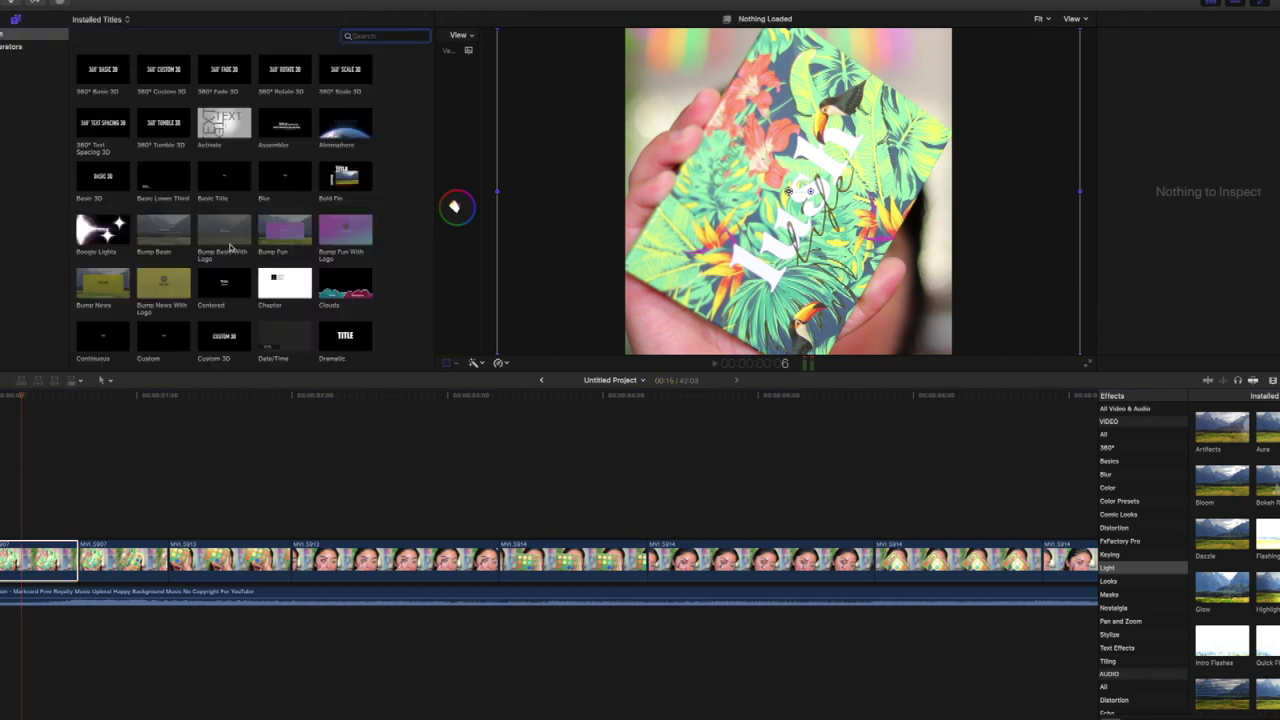
left_click(226, 178)
key("w")
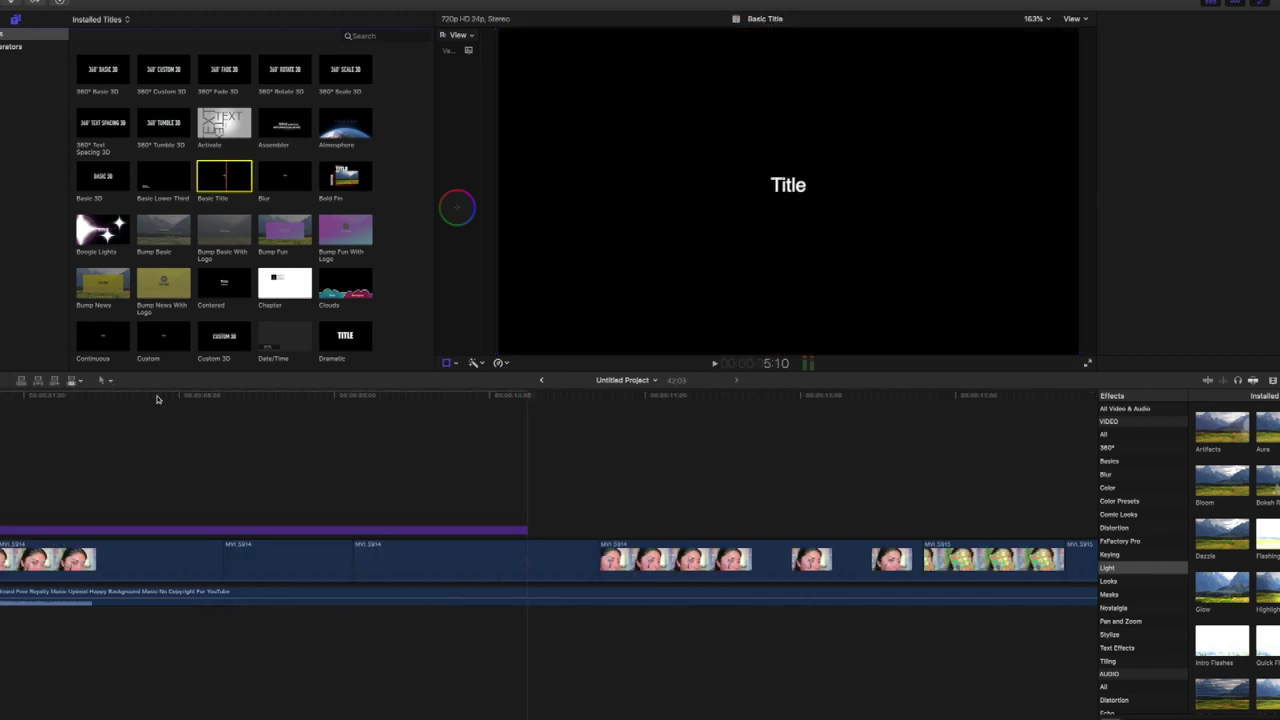
scroll(550, 500, "left", 2)
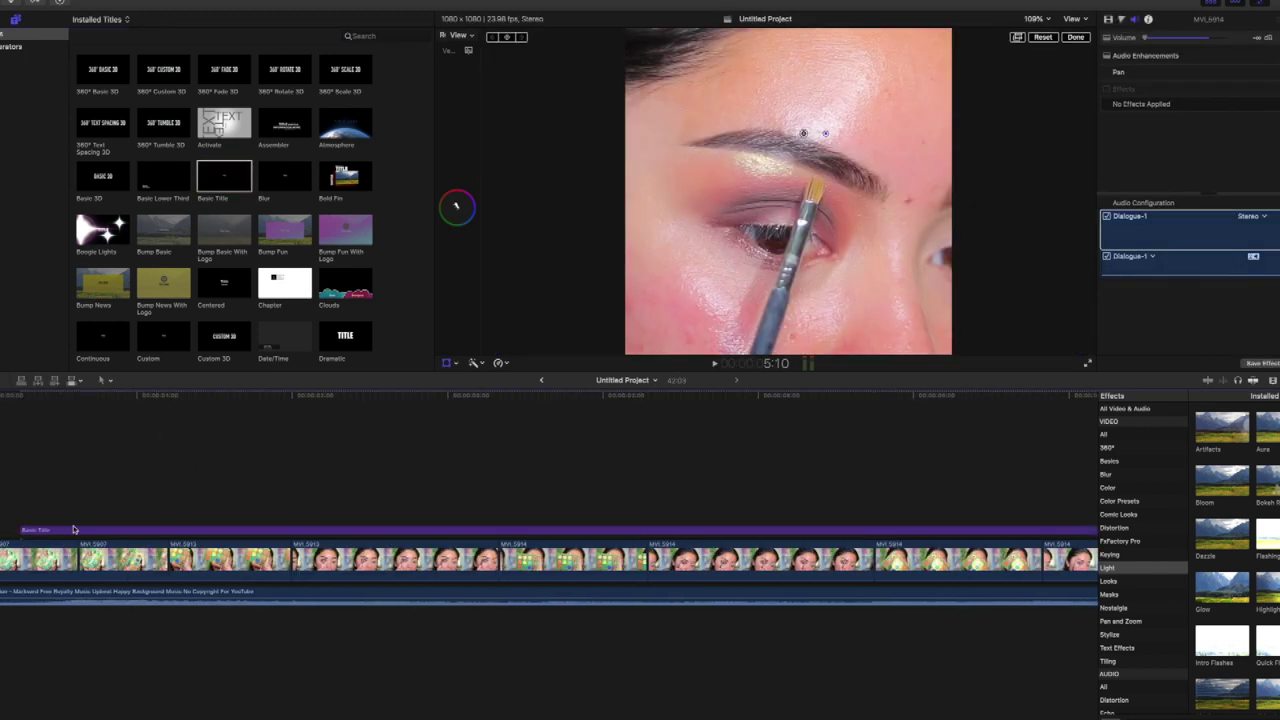
left_click(55, 531)
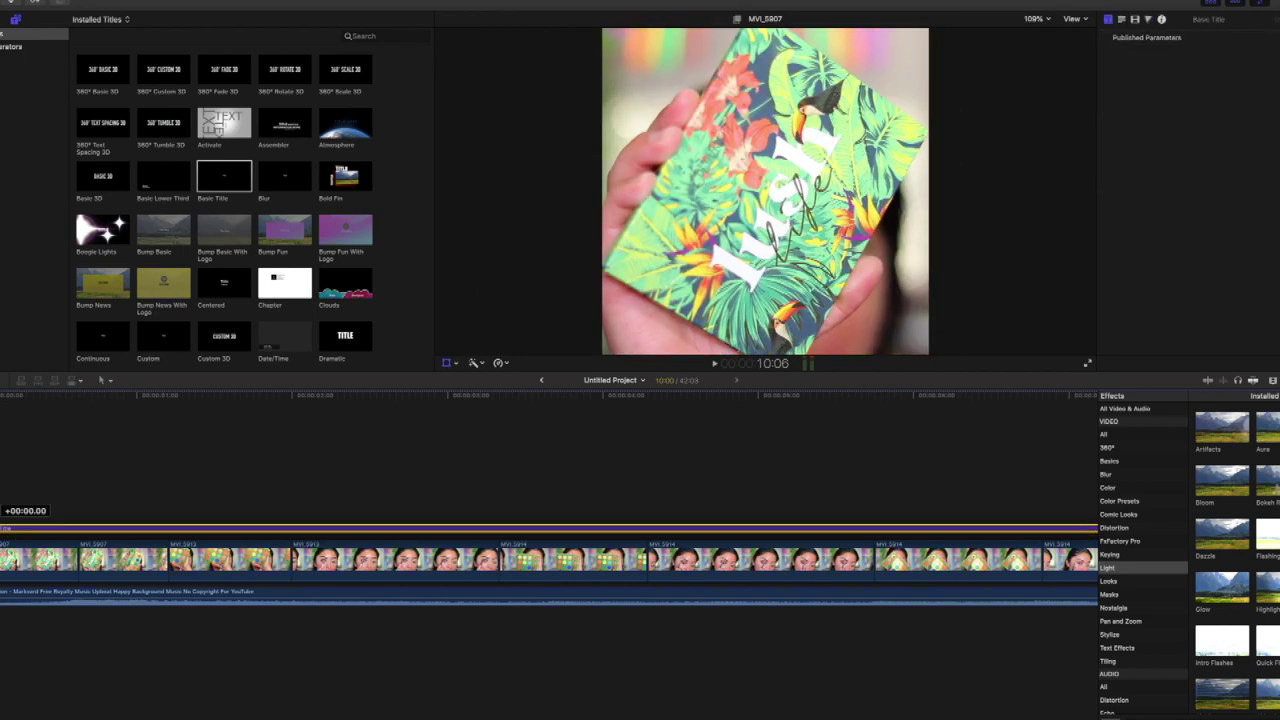
key("shift+t")
left_click(25, 523)
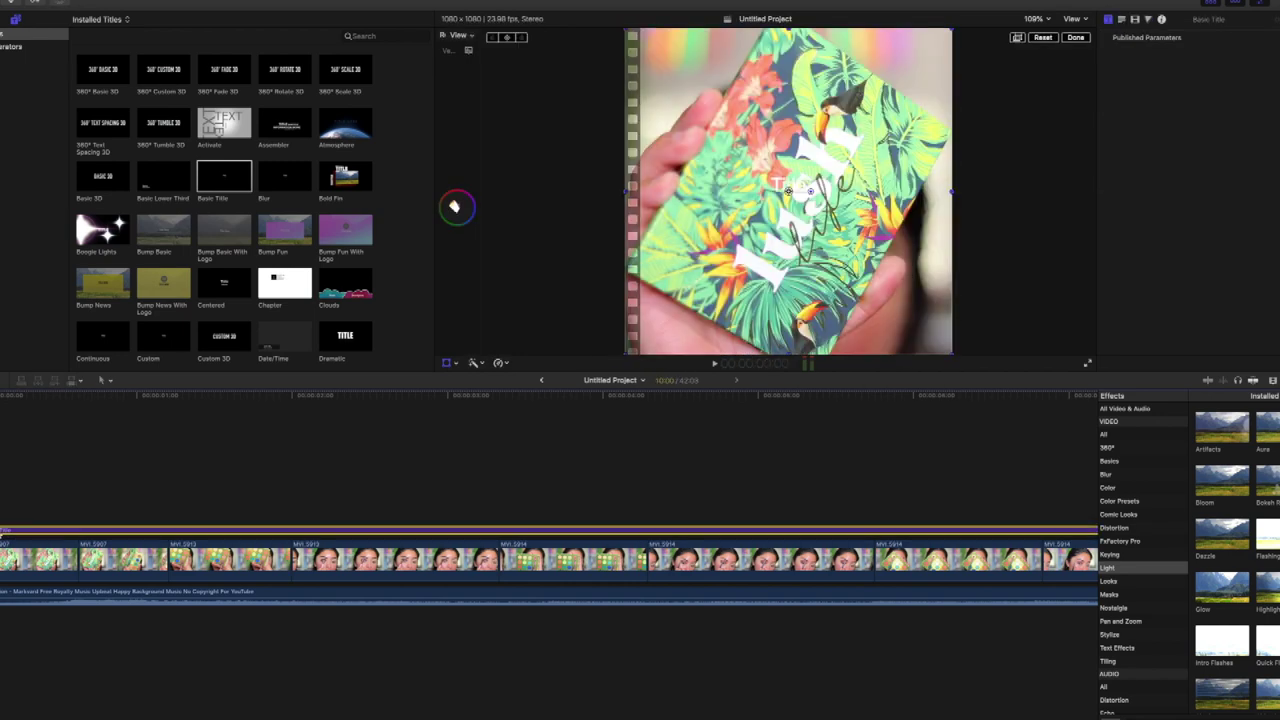
Step: Go to 5:00 in the timeline and replace the Basic Title's placeholder text with the creator's handle
type("500")
key("Return")
scroll(1135, 40, "up", 2)
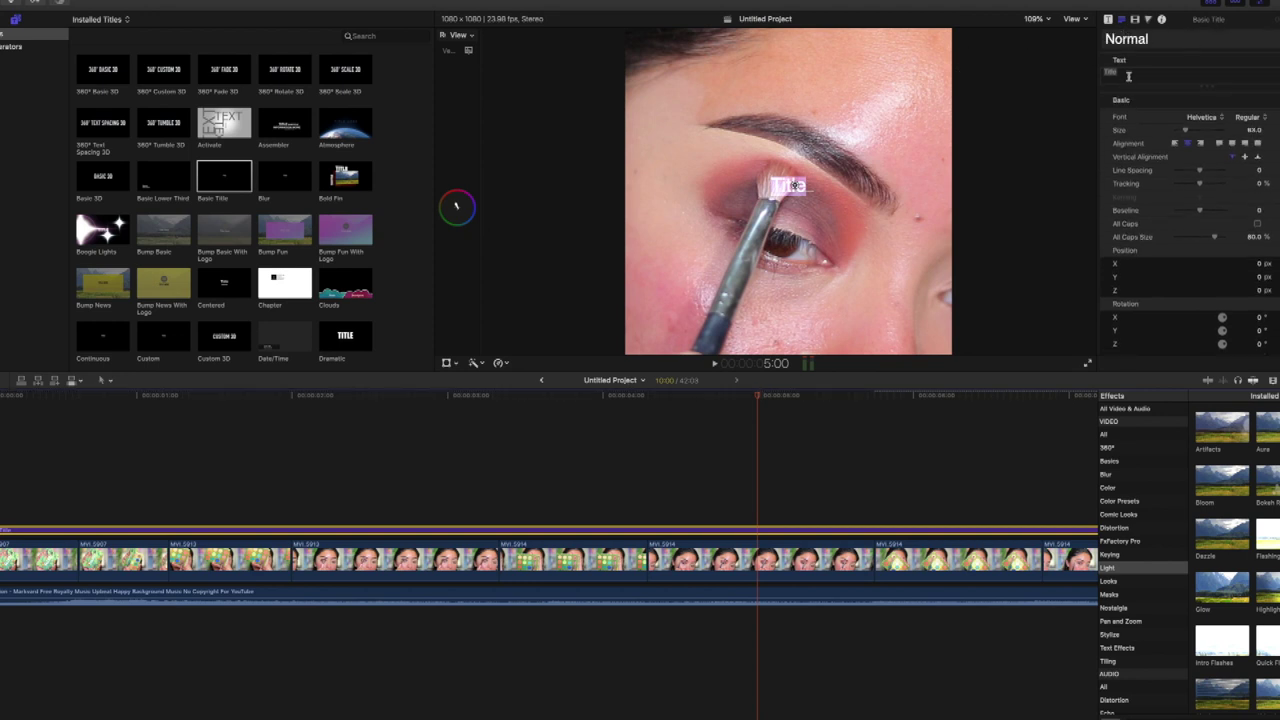
double_click(1127, 74)
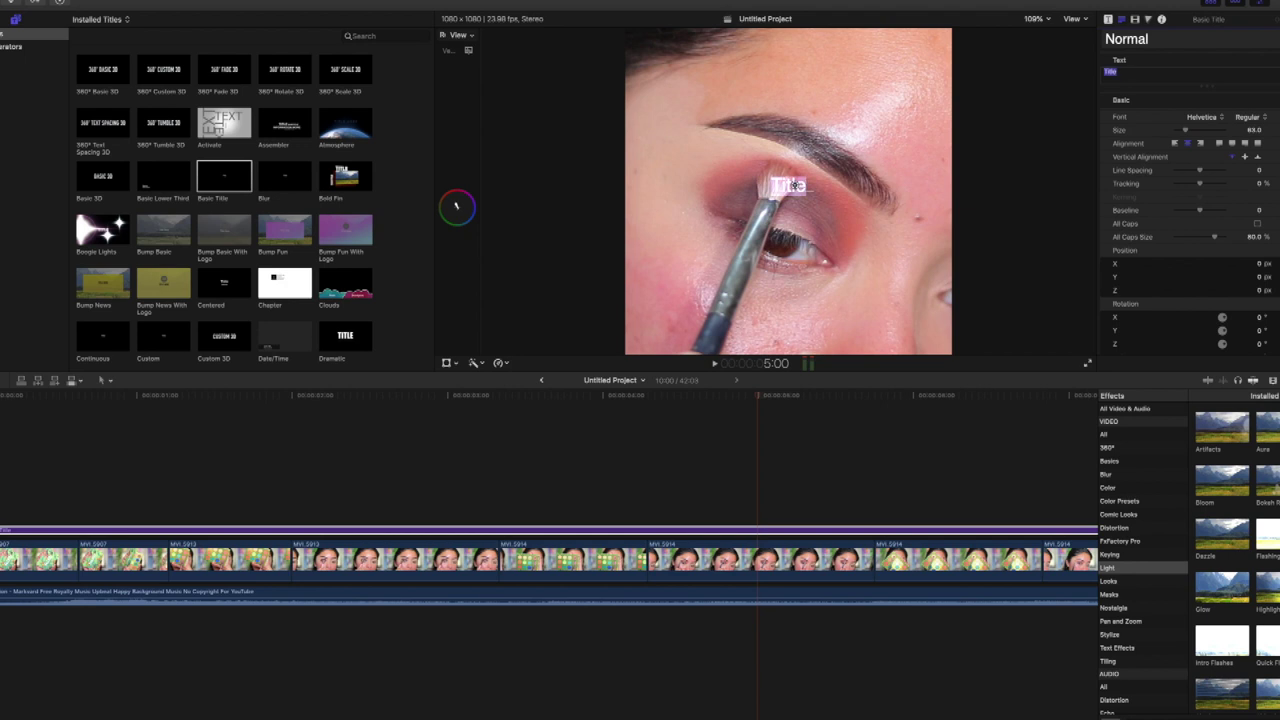
key("BackSpace")
type("@Tracey")
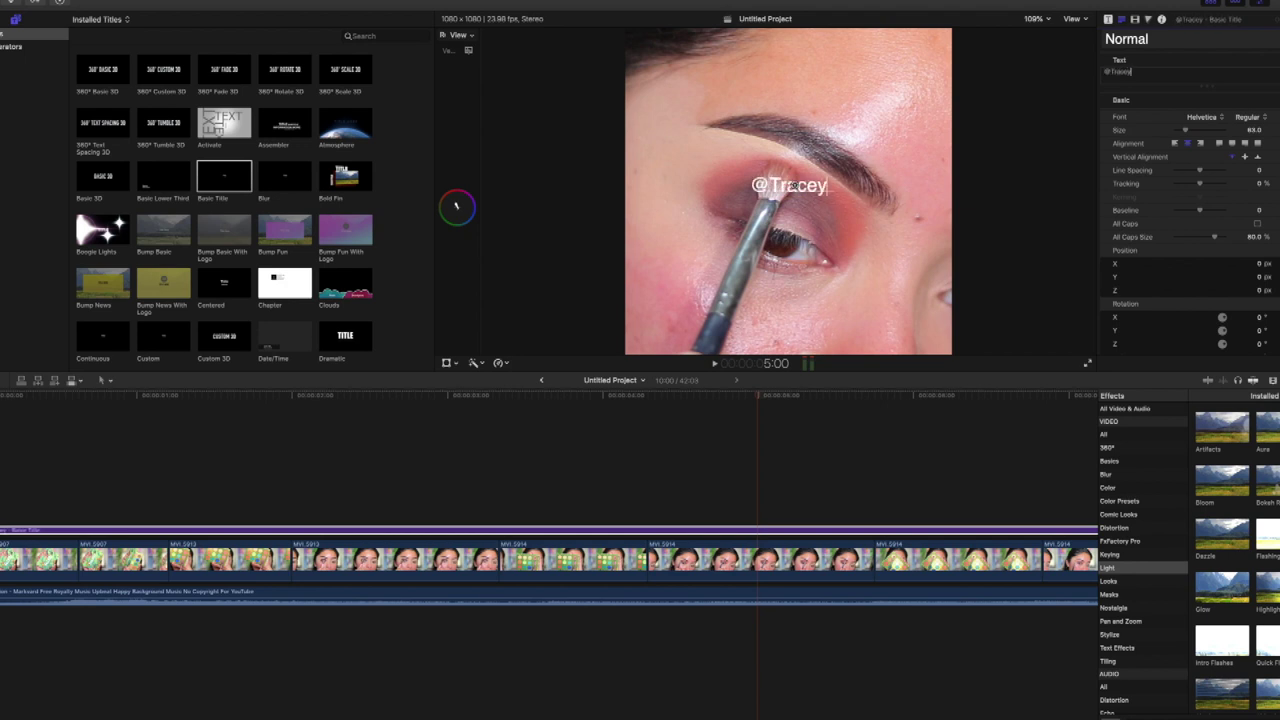
type("Doe")
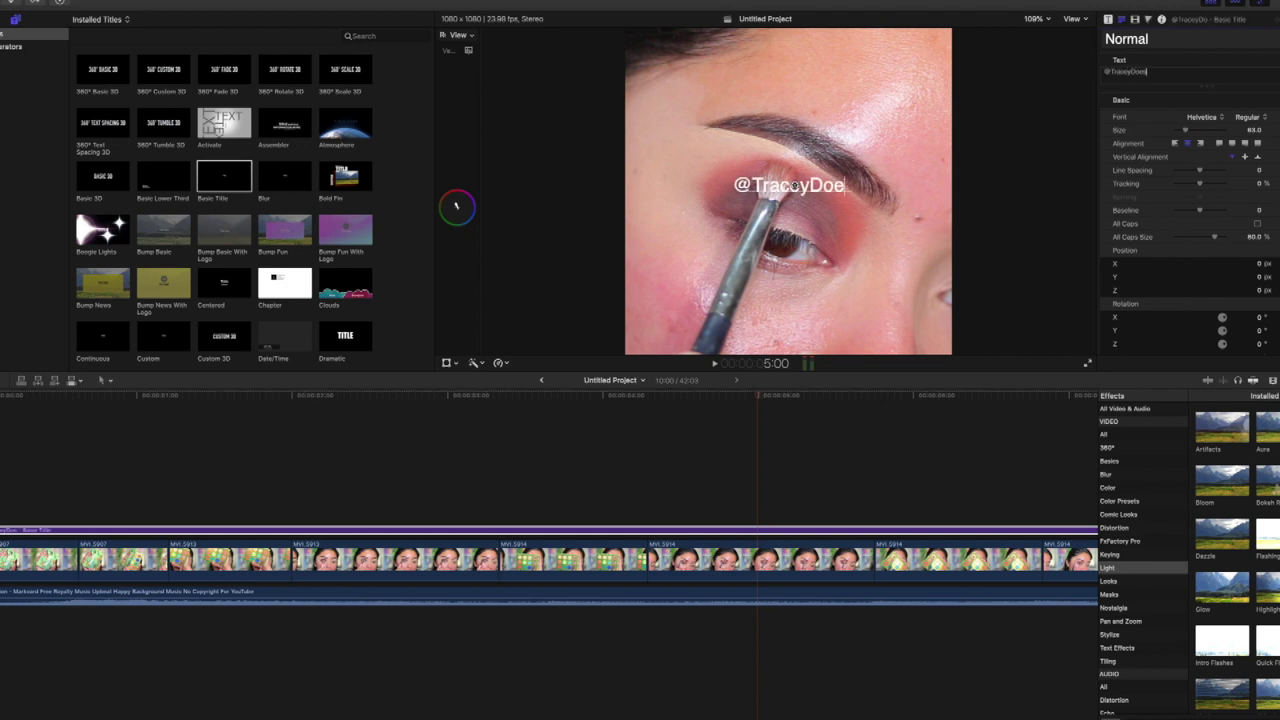
type("sMakeup")
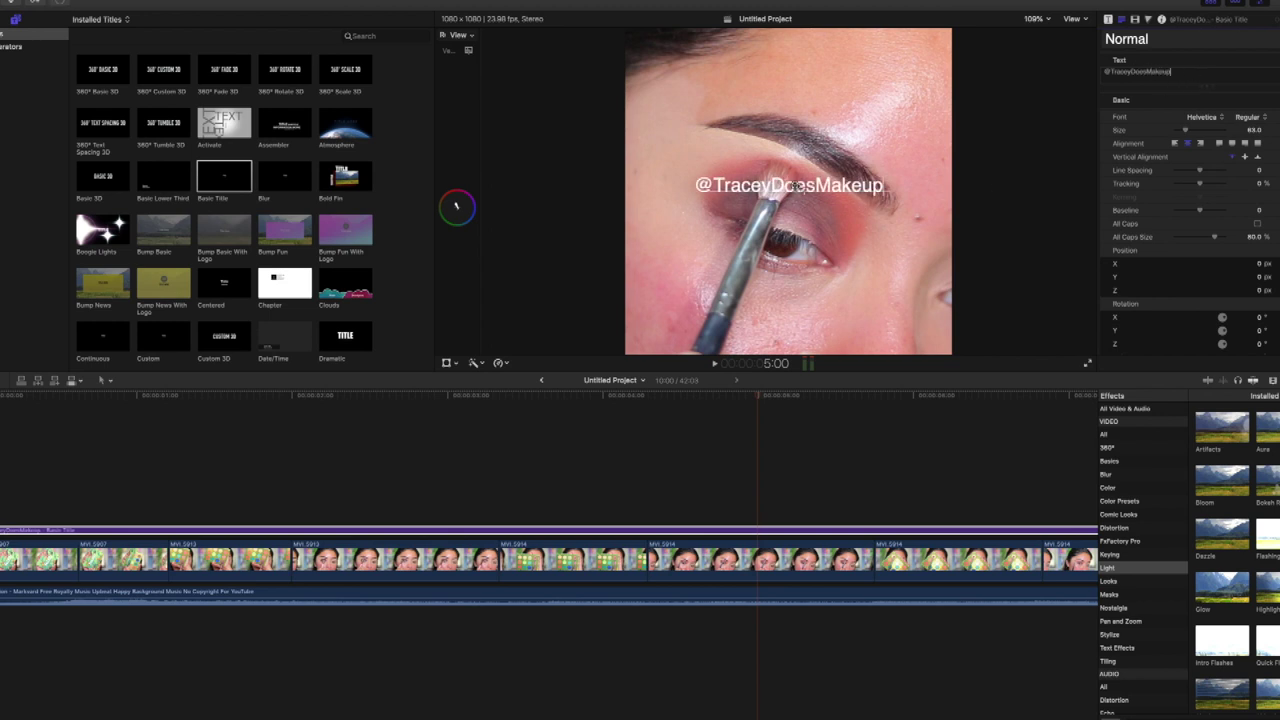
Step: Reduce the handle title's text size to 22 and place it centred near the lower edge of the video frame
left_click_drag(1187, 133, 1181, 135)
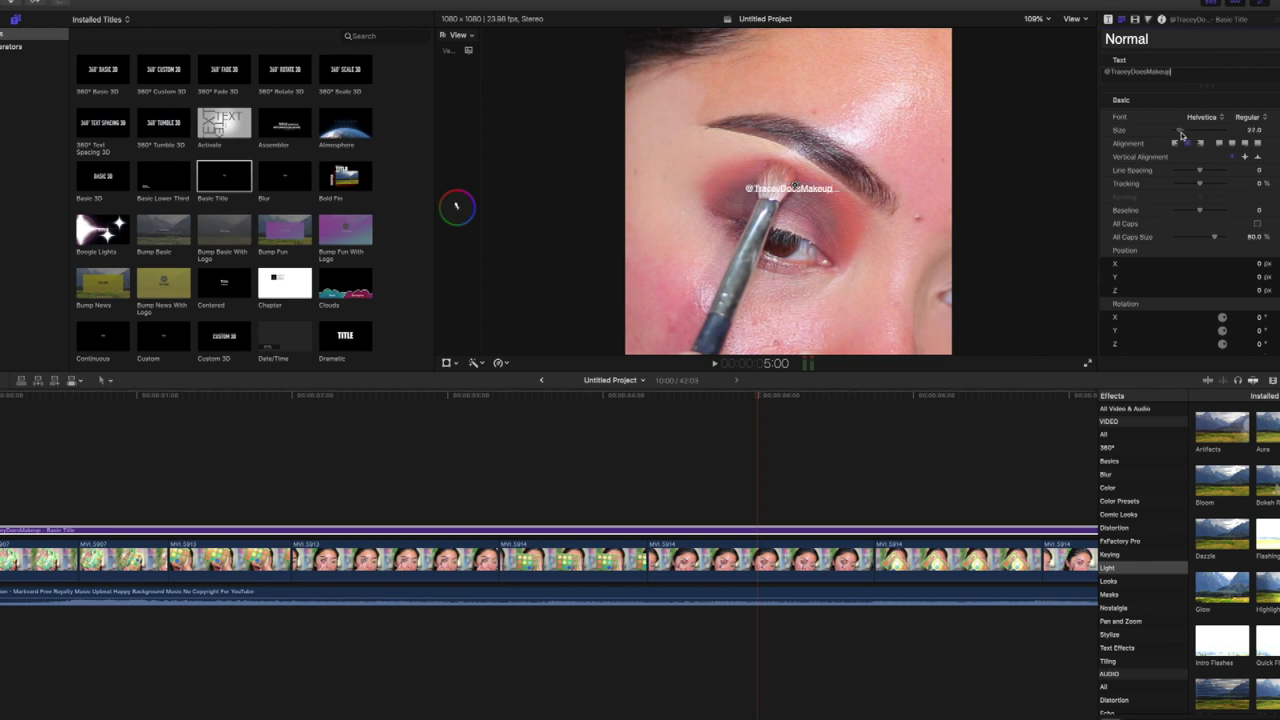
left_click_drag(794, 186, 794, 341)
left_click_drag(1182, 133, 1178, 135)
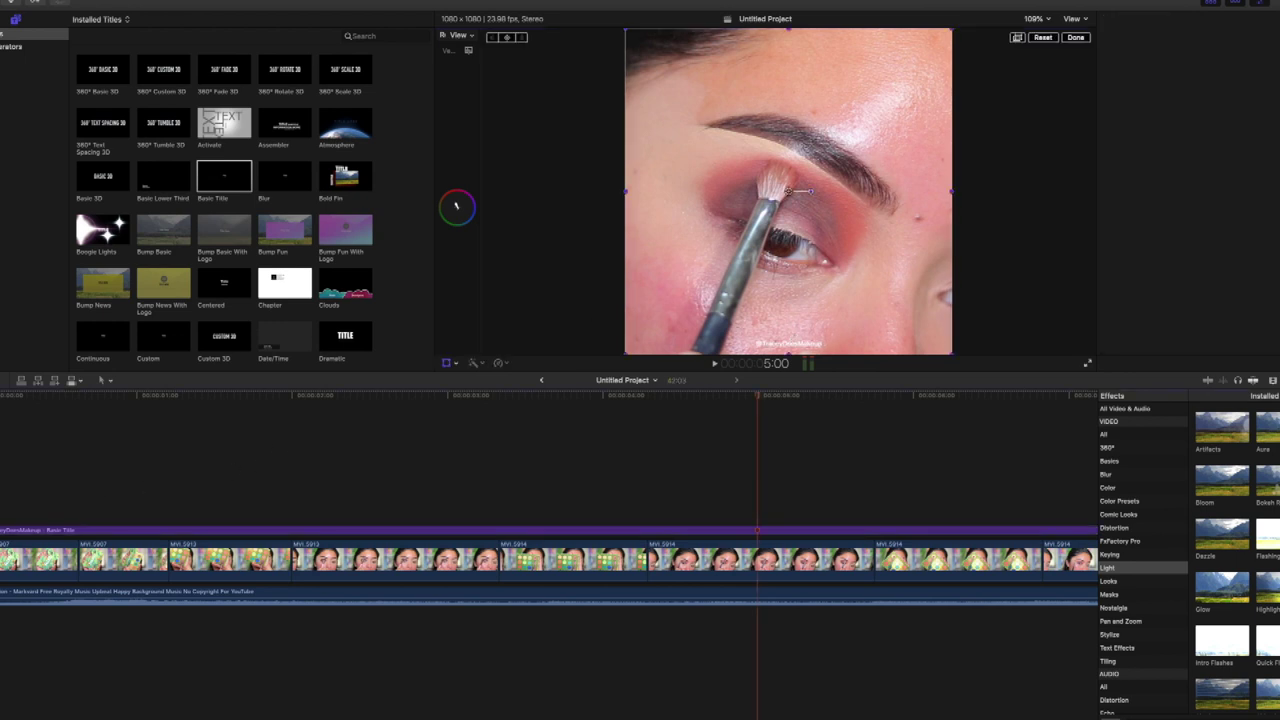
Step: Extend the handle title across the whole timeline so that it ends exactly with the last video clip
key("shift+t")
key("super+minus")
key("super+minus")
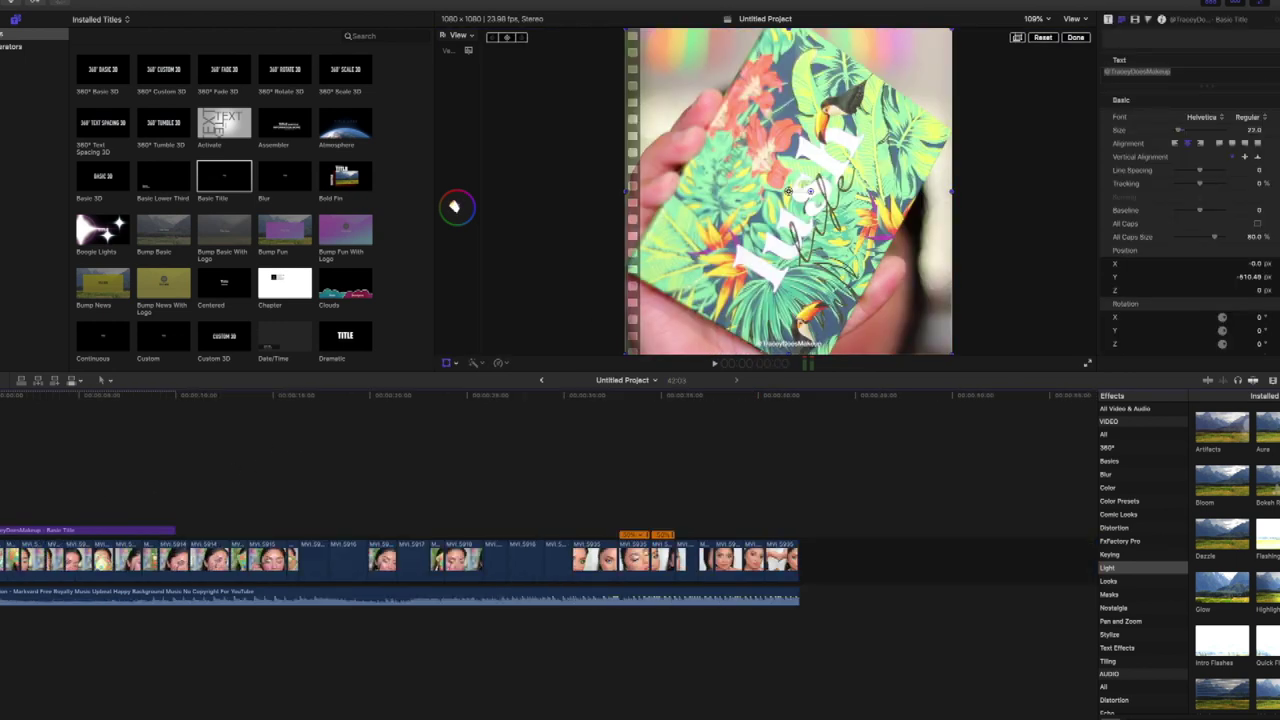
left_click_drag(175, 530, 797, 518)
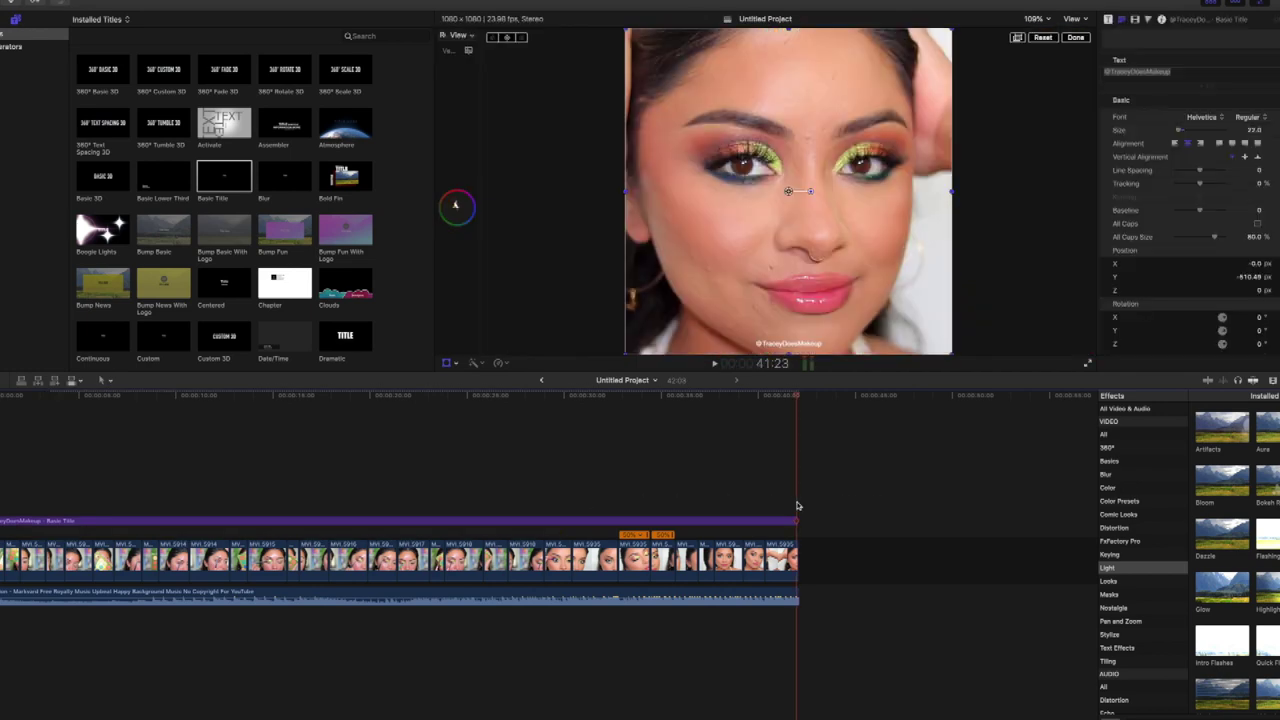
key("super+equal")
key("super+equal")
key("super+equal")
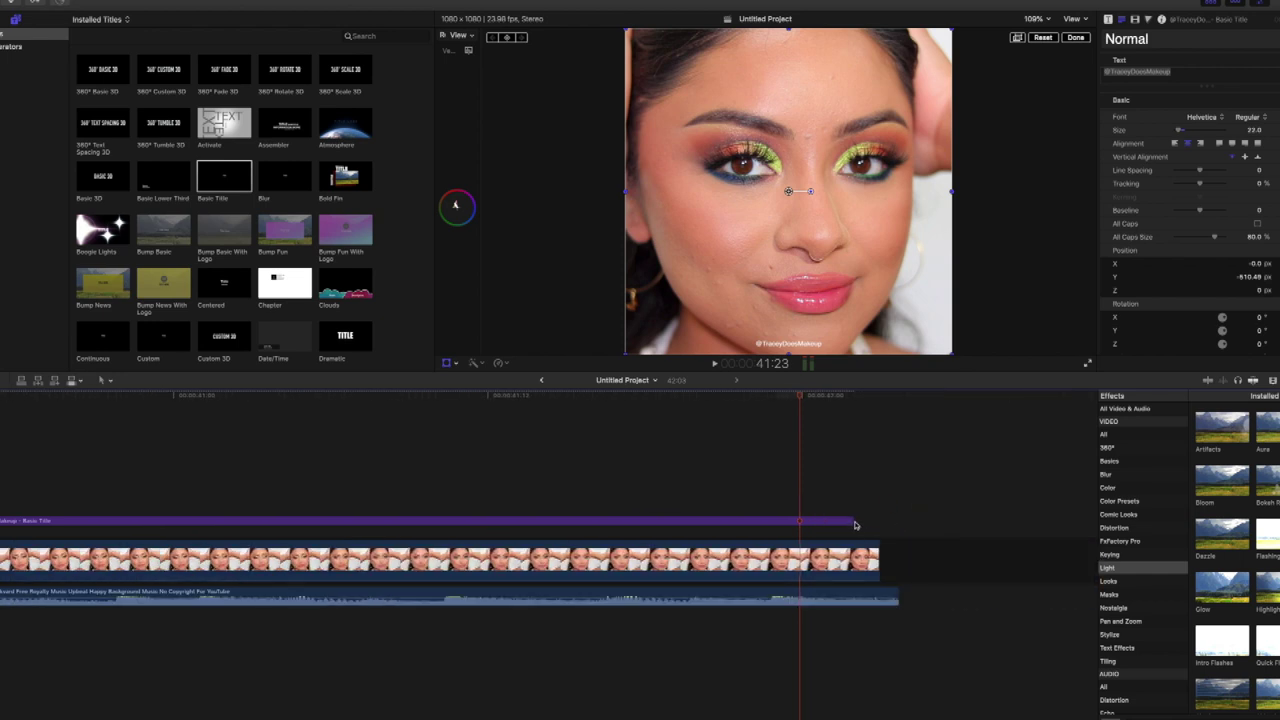
left_click_drag(851, 521, 880, 521)
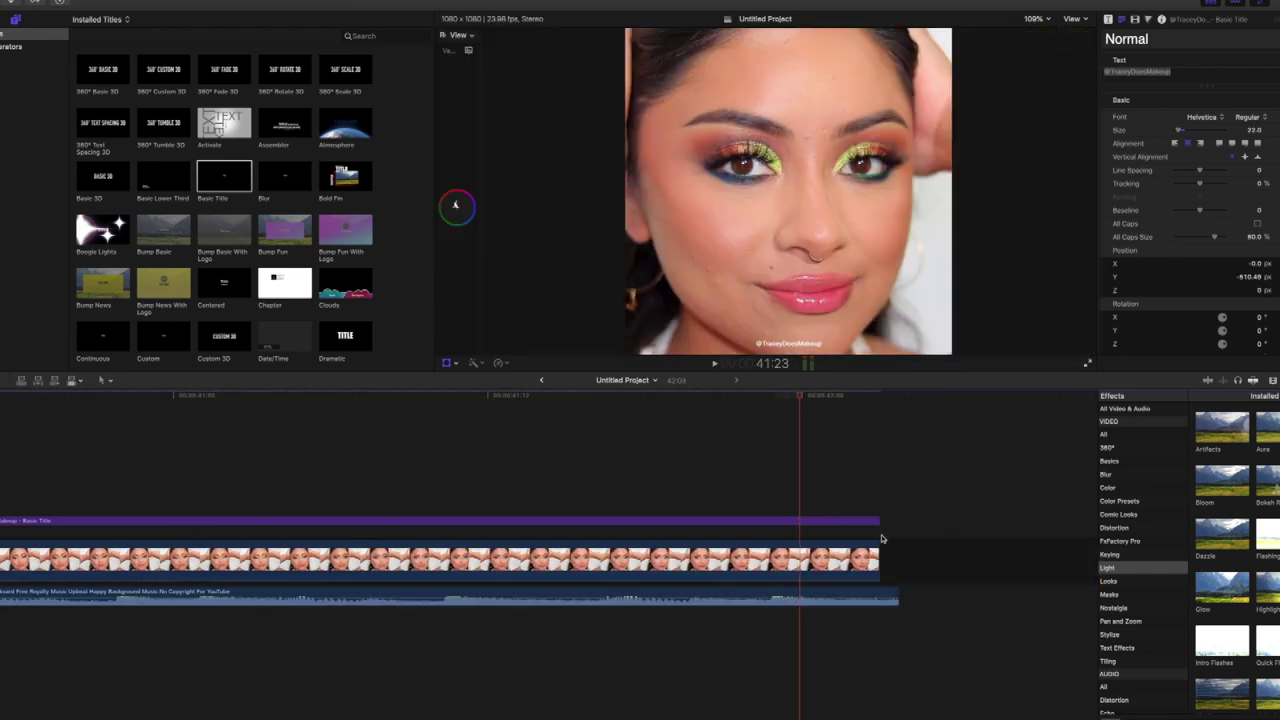
Step: Place the playhead at 42:03, where the video ends, and select the background music clip that overruns it
left_click(882, 539)
left_click(889, 598)
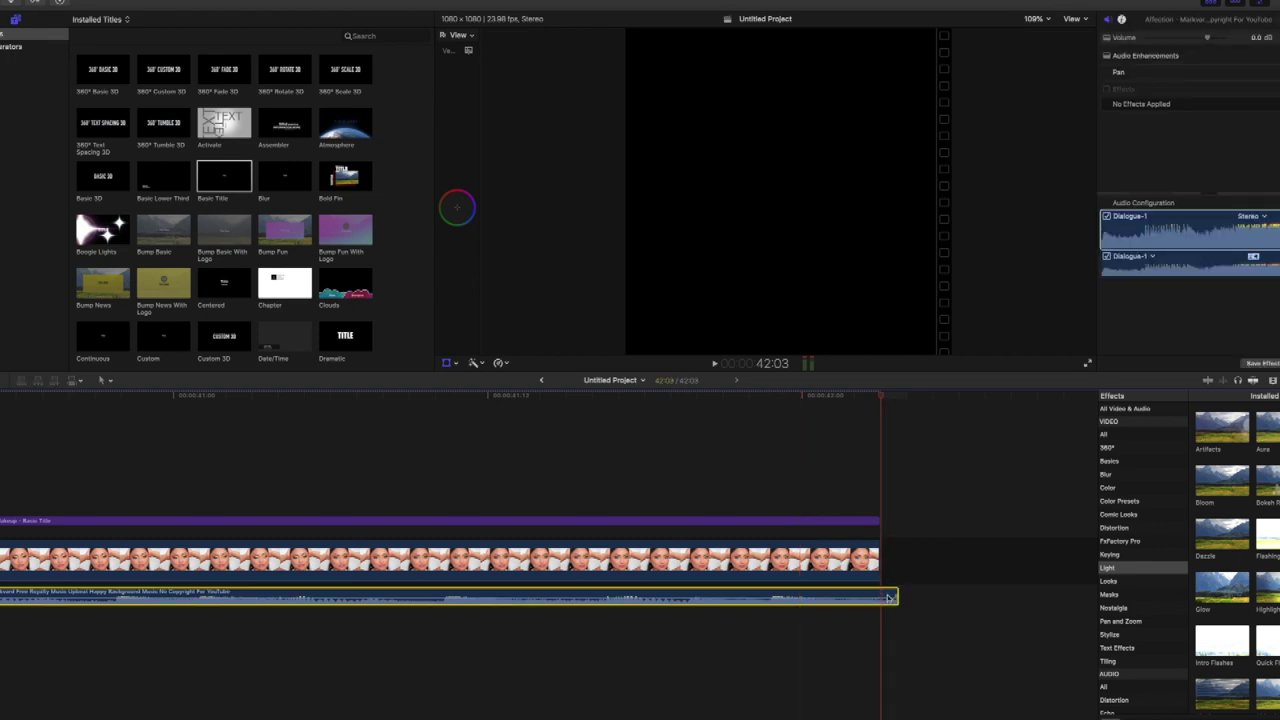